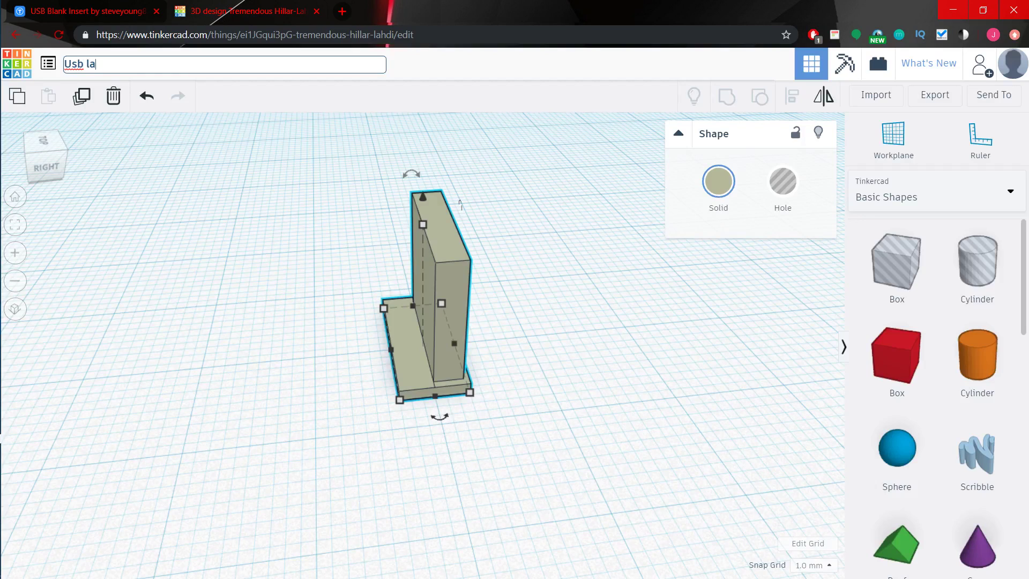
# - Name the design "Usb label" and review the USB Blank Insert source page on Thingiverse before returning to Tinkercad
pyautogui.click(225, 178)
pyautogui.click(445, 295)
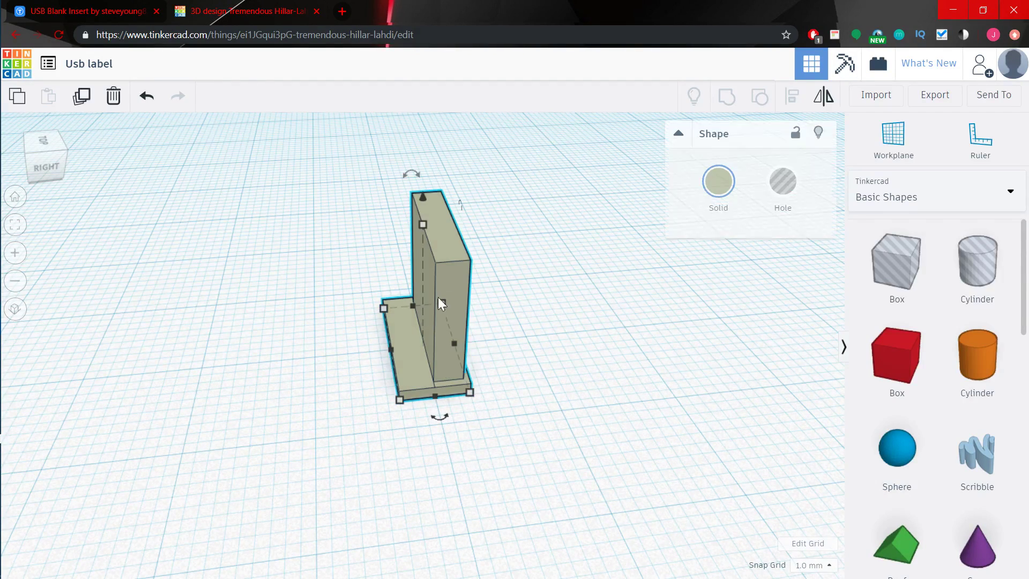
pyautogui.click(56, 10)
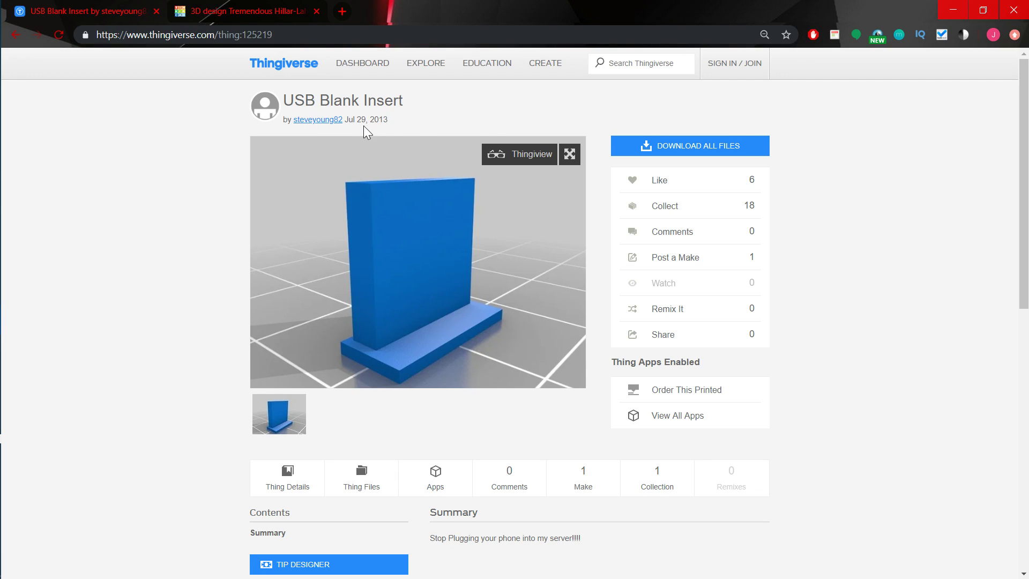
pyautogui.click(233, 11)
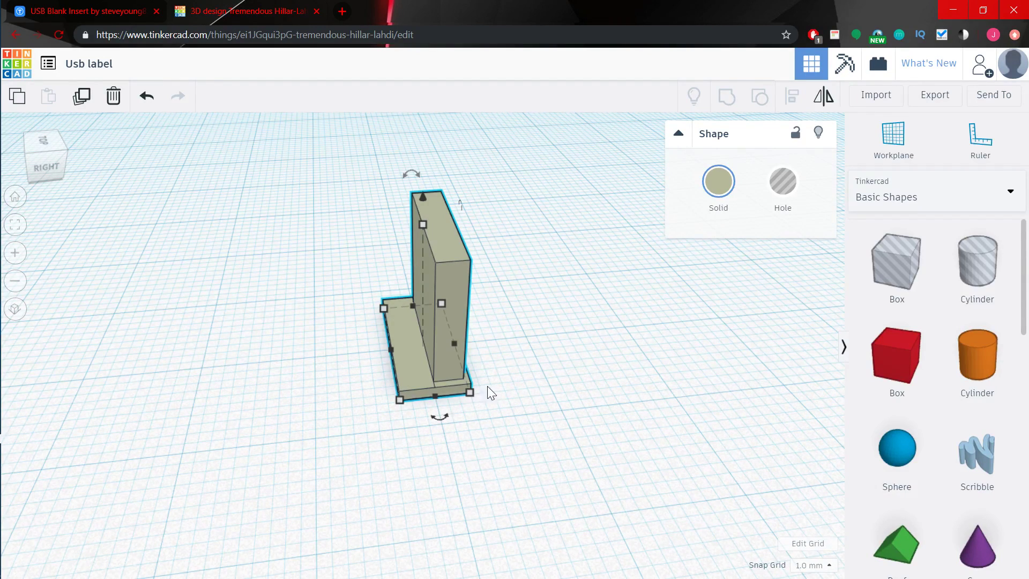
# - Rotate the USB insert onto its side so that its thick plug block lies horizontally
pyautogui.moveTo(410, 172); pyautogui.dragTo(522, 244)
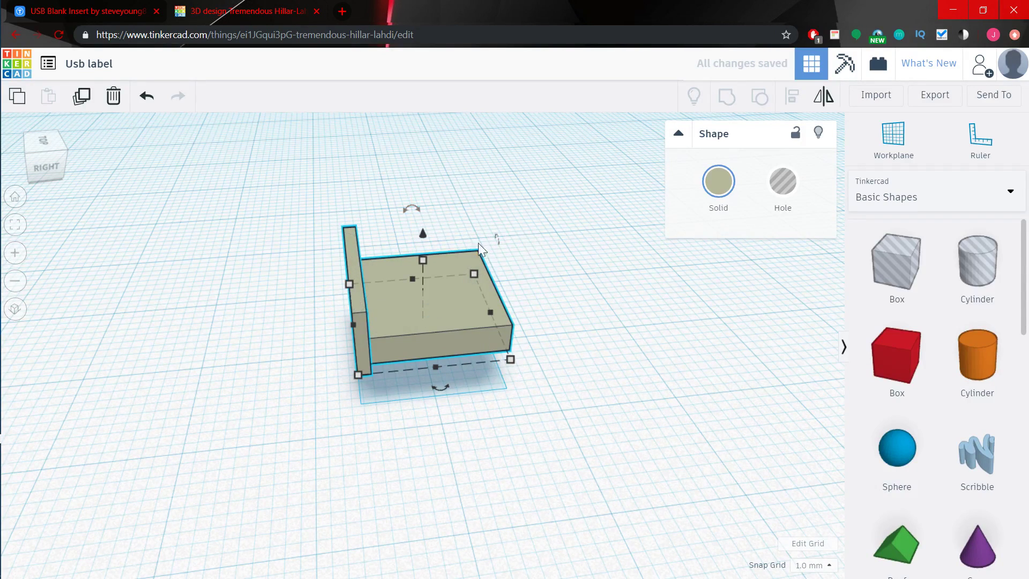
pyautogui.moveTo(410, 209); pyautogui.dragTo(397, 209)
pyautogui.moveTo(534, 358); pyautogui.dragTo(515, 307, button='right')
pyautogui.scroll(3, 514, 308)
pyautogui.moveTo(435, 313); pyautogui.dragTo(365, 347, button='right')
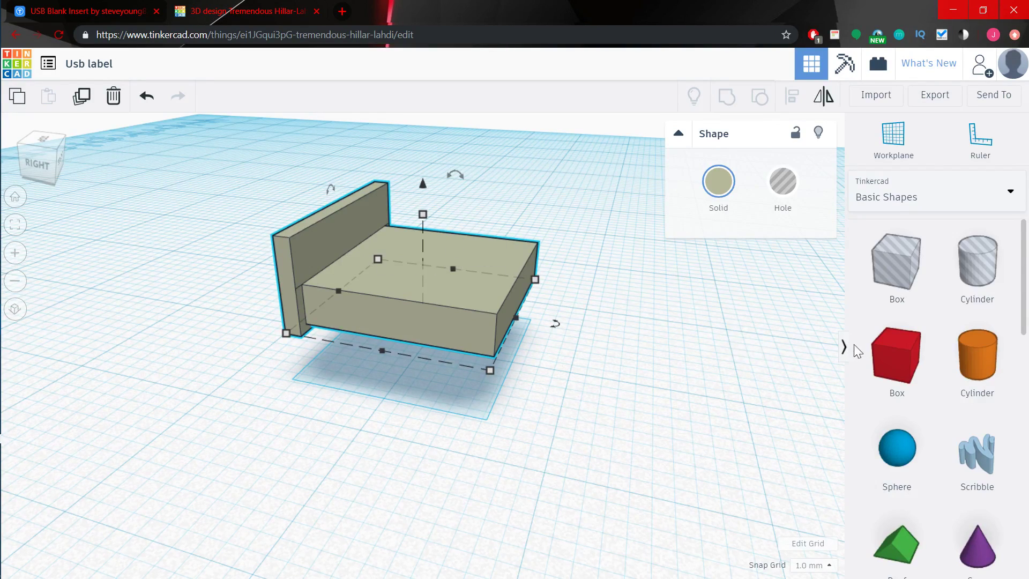
# - Lower the rotated USB insert until it rests on the workplane
pyautogui.moveTo(651, 372); pyautogui.dragTo(469, 288, button='right')
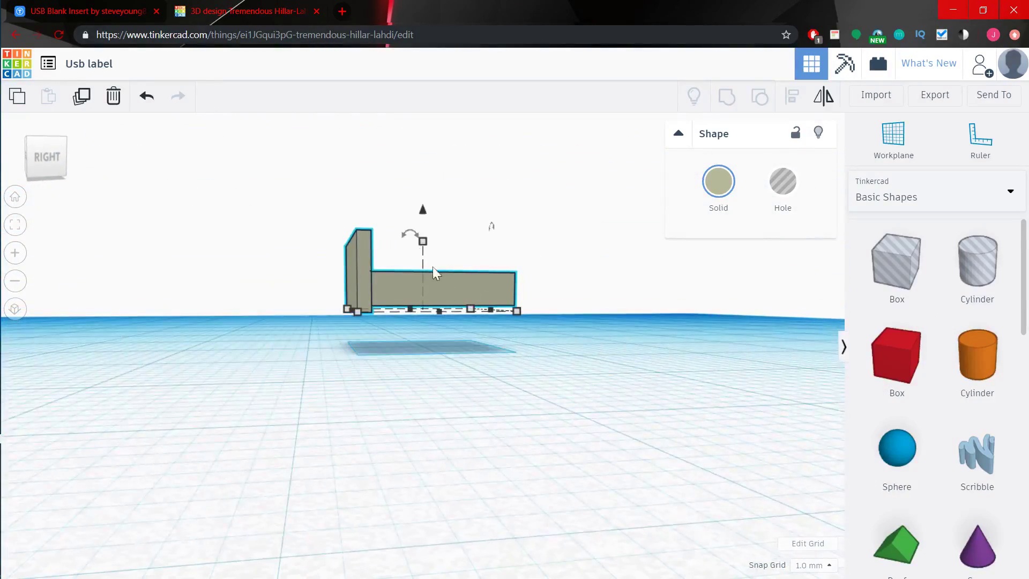
pyautogui.moveTo(422, 212); pyautogui.dragTo(427, 247)
pyautogui.moveTo(446, 383); pyautogui.dragTo(441, 343, button='right')
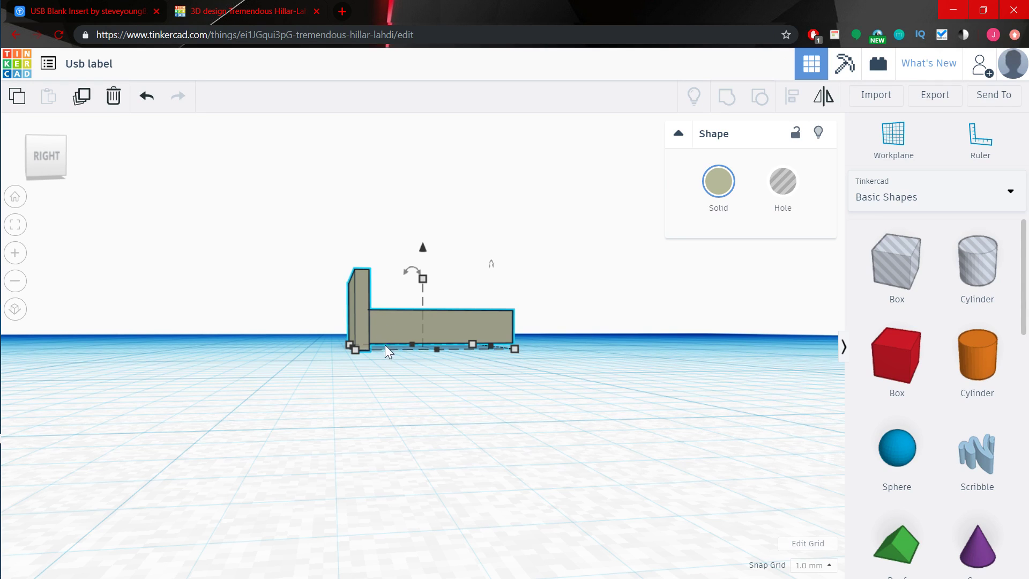
pyautogui.moveTo(345, 346); pyautogui.dragTo(383, 368, button='right')
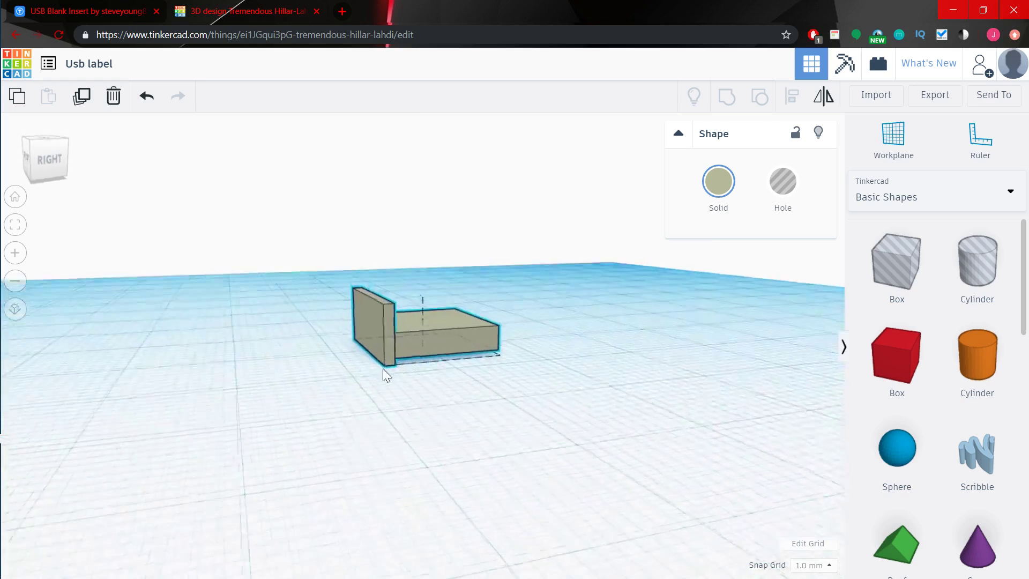
# - Add a solid box beside the insert's flange and reduce its height to 3 mm
pyautogui.moveTo(922, 373); pyautogui.dragTo(278, 378)
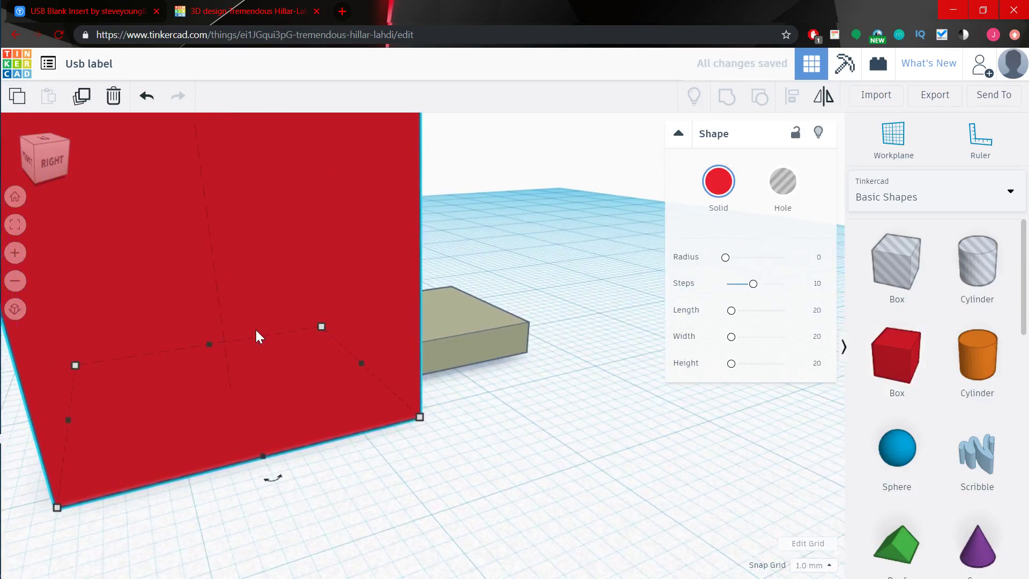
pyautogui.moveTo(261, 173); pyautogui.dragTo(291, 346)
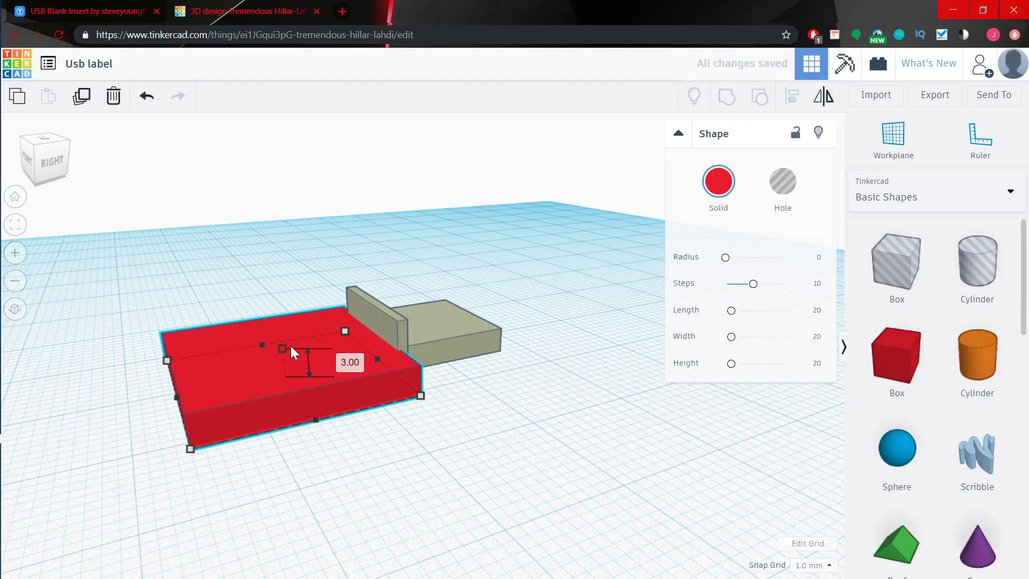
# - Move the red box up against the outer face of the insert's flange
pyautogui.moveTo(334, 361); pyautogui.dragTo(123, 389, button='right')
pyautogui.moveTo(334, 327)
pyautogui.mouseDown(button='right')
pyautogui.moveTo(338, 341)
pyautogui.moveTo(403, 371)
pyautogui.moveTo(328, 328)
pyautogui.mouseUp(button='right')
pyautogui.moveTo(313, 339); pyautogui.dragTo(345, 329)
pyautogui.moveTo(473, 336); pyautogui.dragTo(436, 336, button='right')
pyautogui.scroll(3, 432, 332)
pyautogui.moveTo(559, 287)
pyautogui.mouseDown(button='right')
pyautogui.moveTo(503, 319)
pyautogui.moveTo(564, 303)
pyautogui.mouseUp(button='right')
pyautogui.moveTo(567, 319); pyautogui.dragTo(532, 322)
pyautogui.moveTo(532, 323); pyautogui.dragTo(95, 303, button='right')
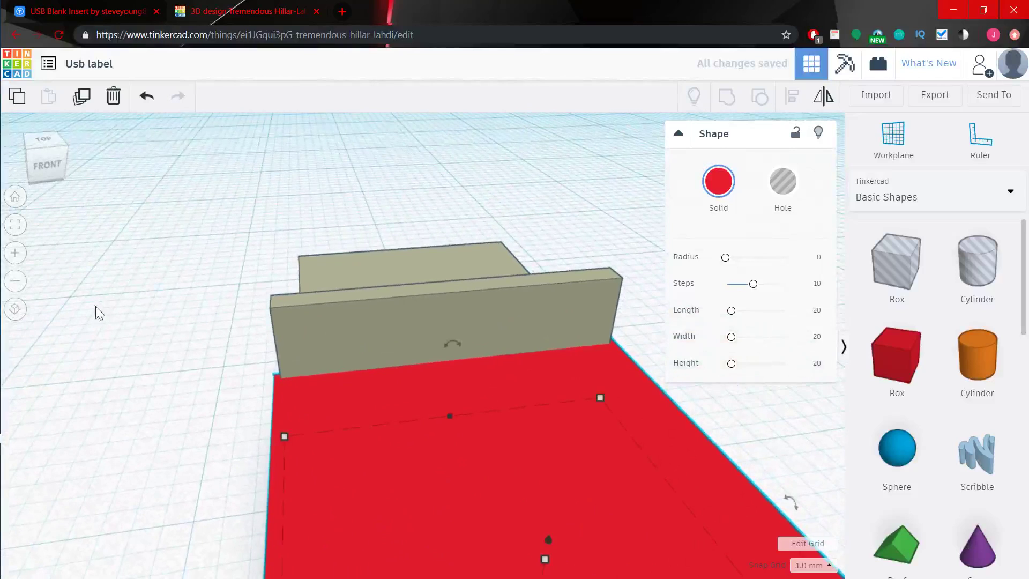
pyautogui.moveTo(277, 420); pyautogui.dragTo(309, 407)
pyautogui.scroll(-2, 308, 407)
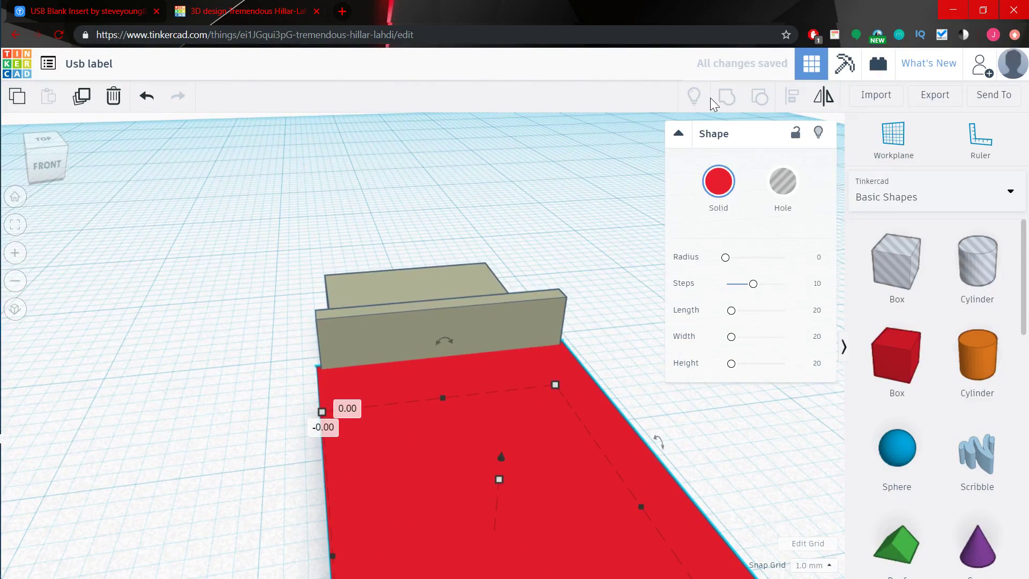
# - Align the red box and the insert flush along their left sides as seen from the front
pyautogui.click(679, 134)
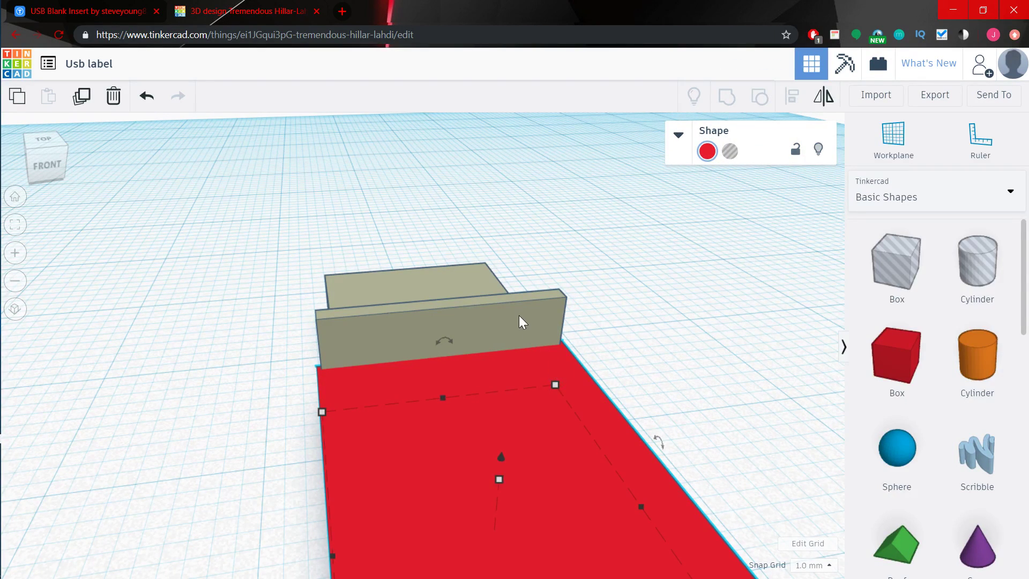
pyautogui.keyDown('shift'); pyautogui.click(484, 308); pyautogui.keyUp('shift')
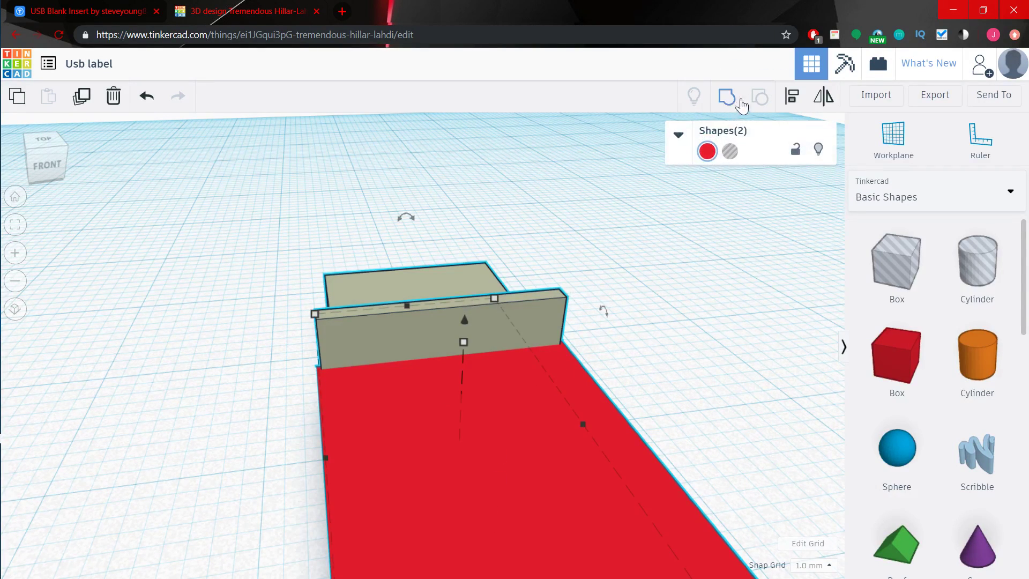
pyautogui.click(793, 100)
pyautogui.scroll(-3, 223, 423)
pyautogui.moveTo(223, 423); pyautogui.dragTo(351, 388, button='right')
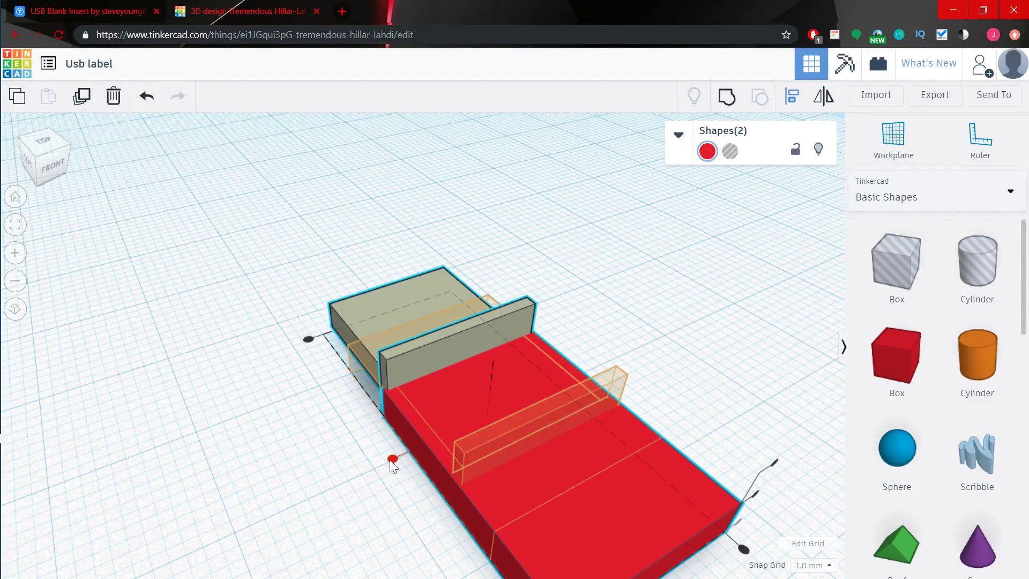
pyautogui.moveTo(642, 398); pyautogui.dragTo(590, 391, button='right')
pyautogui.scroll(-5, 590, 391)
pyautogui.moveTo(503, 457); pyautogui.dragTo(477, 461, button='right')
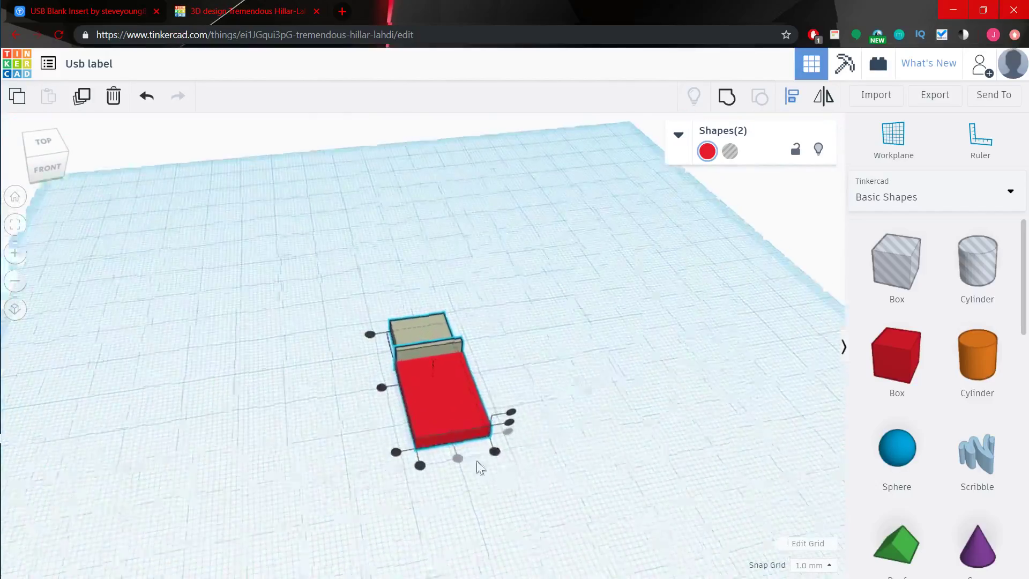
pyautogui.click(419, 475)
pyautogui.scroll(3, 423, 471)
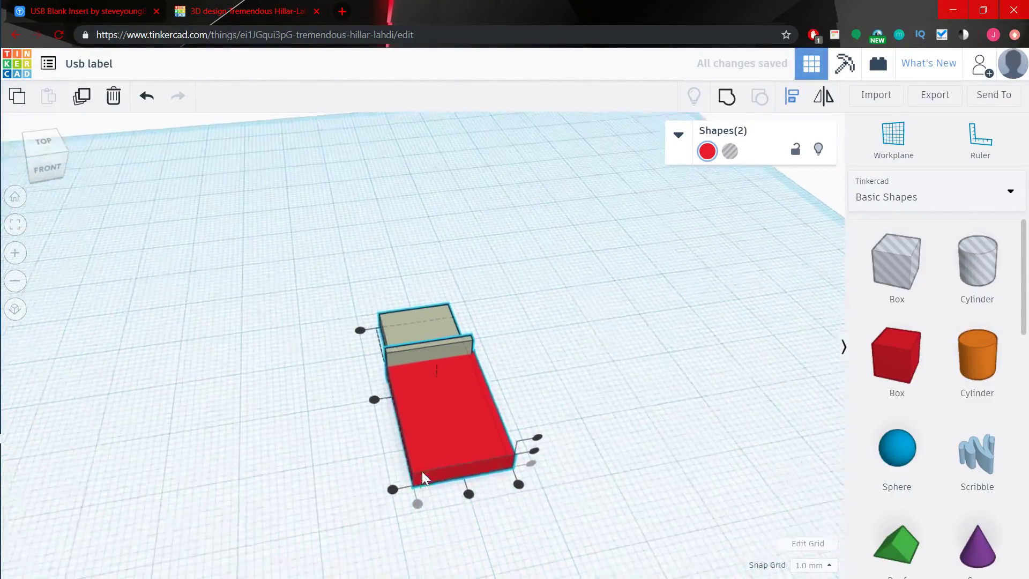
# - Narrow the red box to 13 mm wide so it roughly matches the insert's flange
pyautogui.click(656, 280)
pyautogui.moveTo(657, 280); pyautogui.dragTo(564, 405, button='right')
pyautogui.scroll(2, 459, 419)
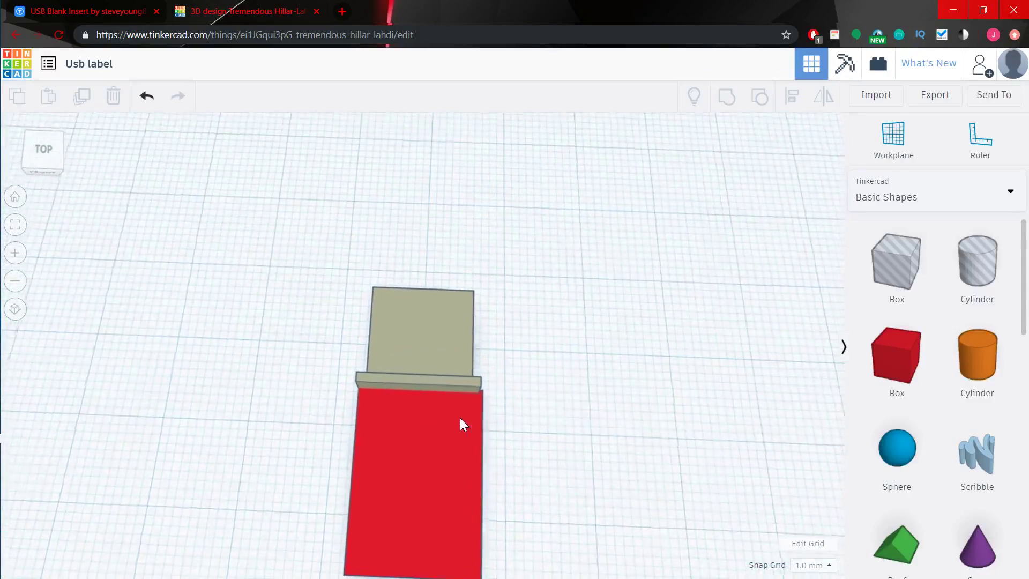
pyautogui.click(460, 417)
pyautogui.moveTo(479, 396); pyautogui.dragTo(474, 394)
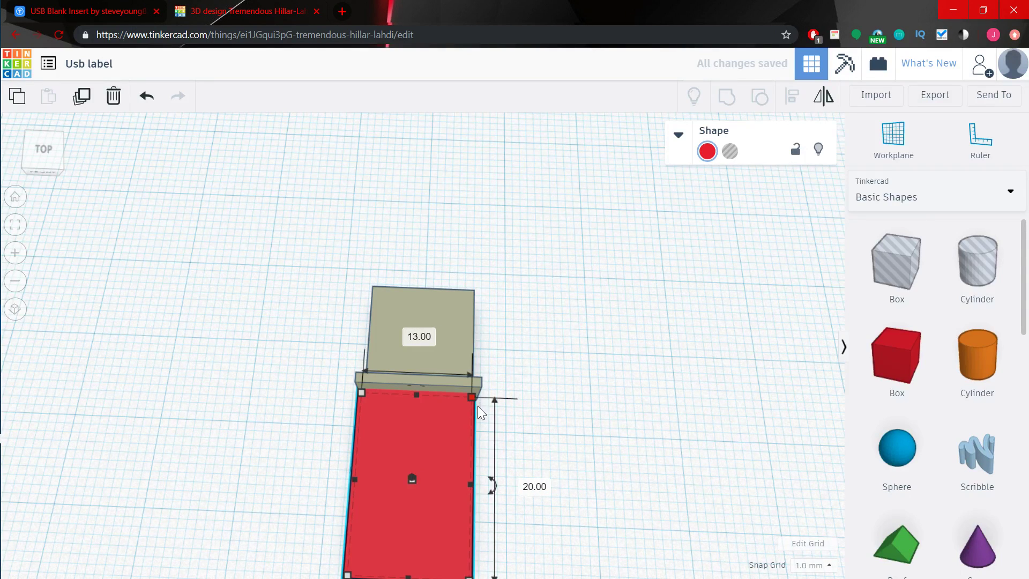
pyautogui.scroll(2, 477, 405)
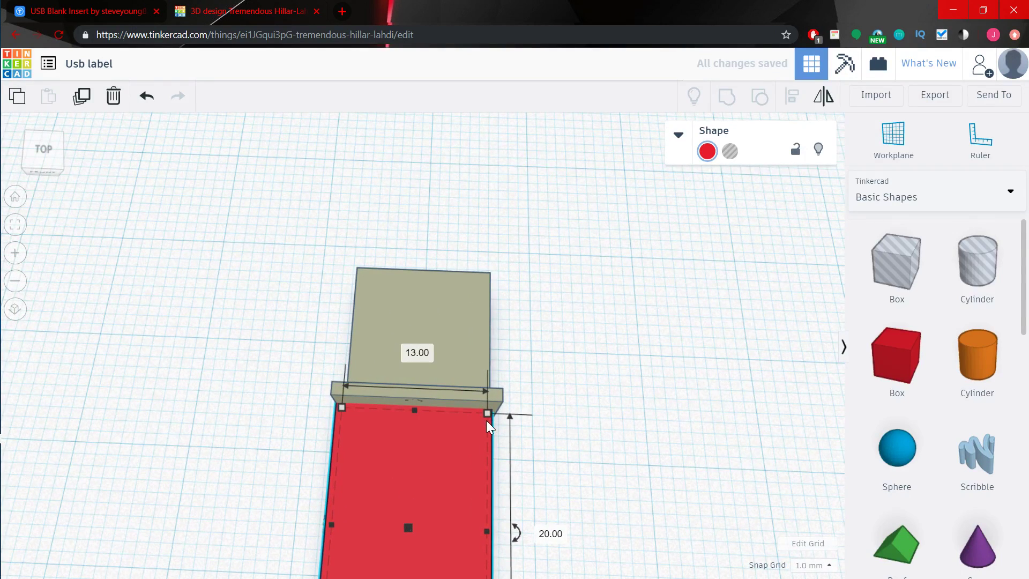
pyautogui.moveTo(493, 412); pyautogui.dragTo(495, 412)
# - Lengthen the red box to about 37.5 mm, extending its free end away from the insert
pyautogui.moveTo(594, 446); pyautogui.dragTo(413, 386, button='right')
pyautogui.scroll(-5, 410, 385)
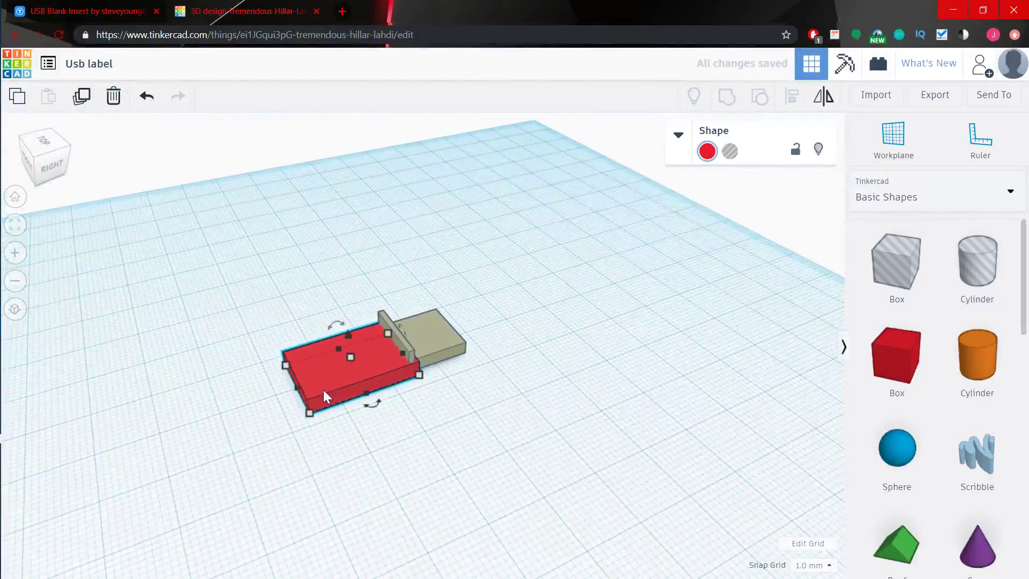
pyautogui.moveTo(313, 417); pyautogui.dragTo(246, 431)
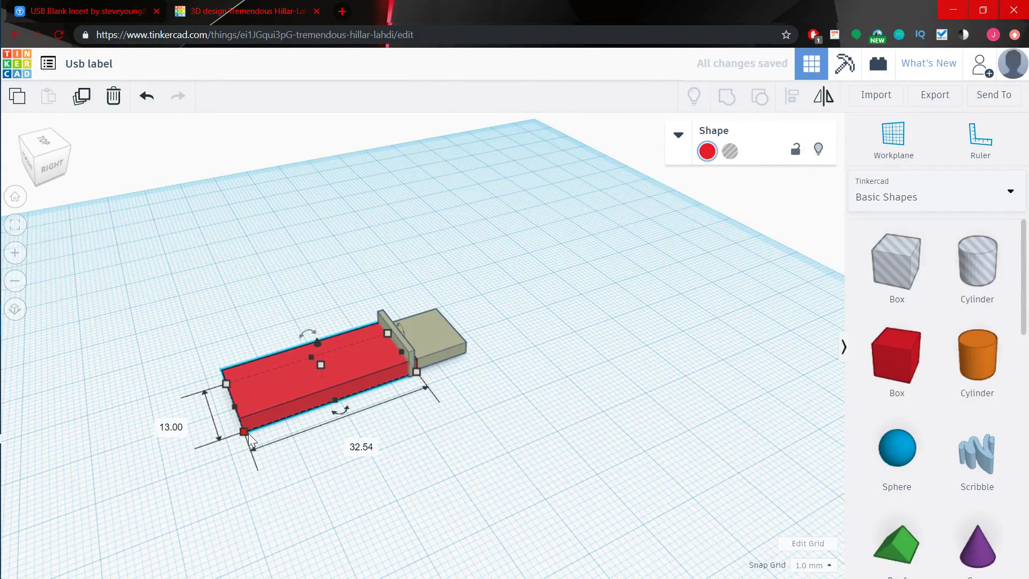
pyautogui.scroll(3, 413, 488)
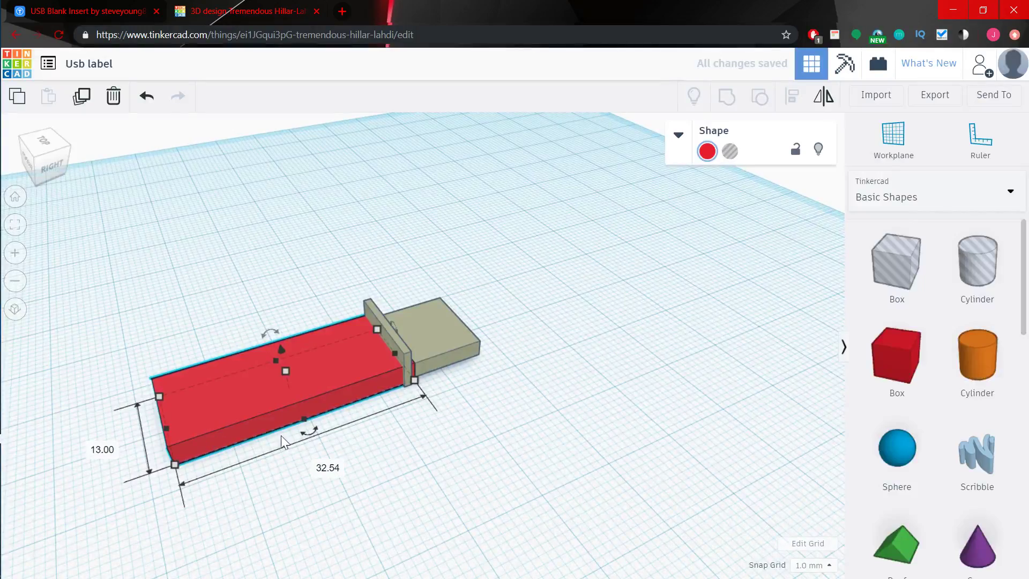
pyautogui.moveTo(146, 488); pyautogui.dragTo(342, 448, button='right')
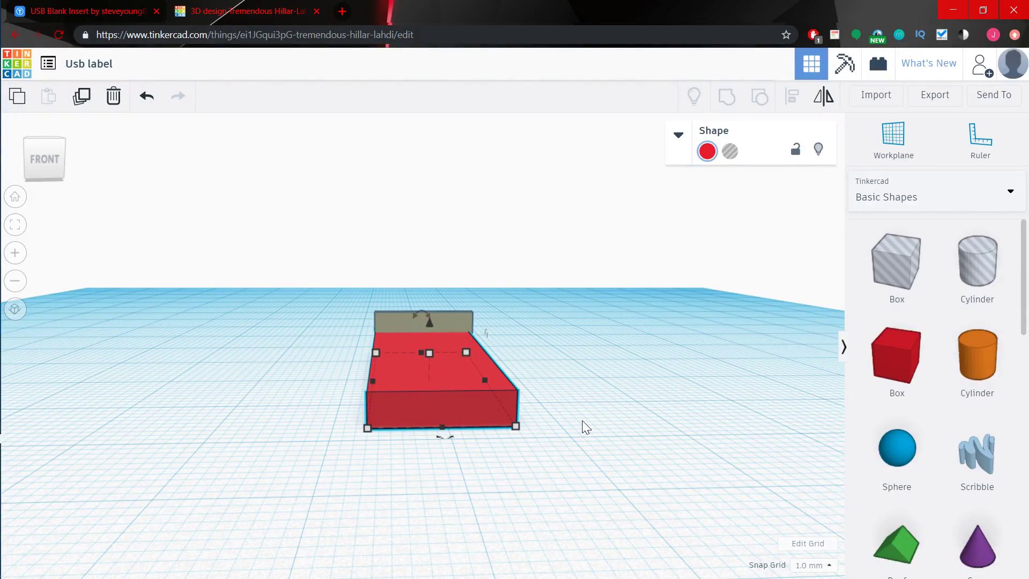
pyautogui.moveTo(584, 425); pyautogui.dragTo(404, 547, button='right')
pyautogui.moveTo(214, 482); pyautogui.dragTo(181, 491)
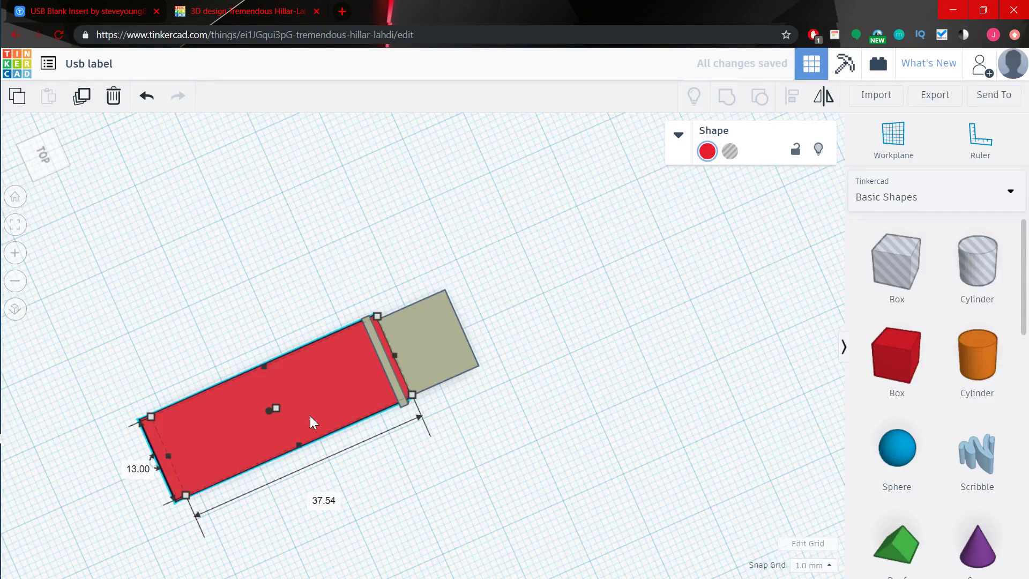
pyautogui.moveTo(438, 443); pyautogui.dragTo(392, 336, button='right')
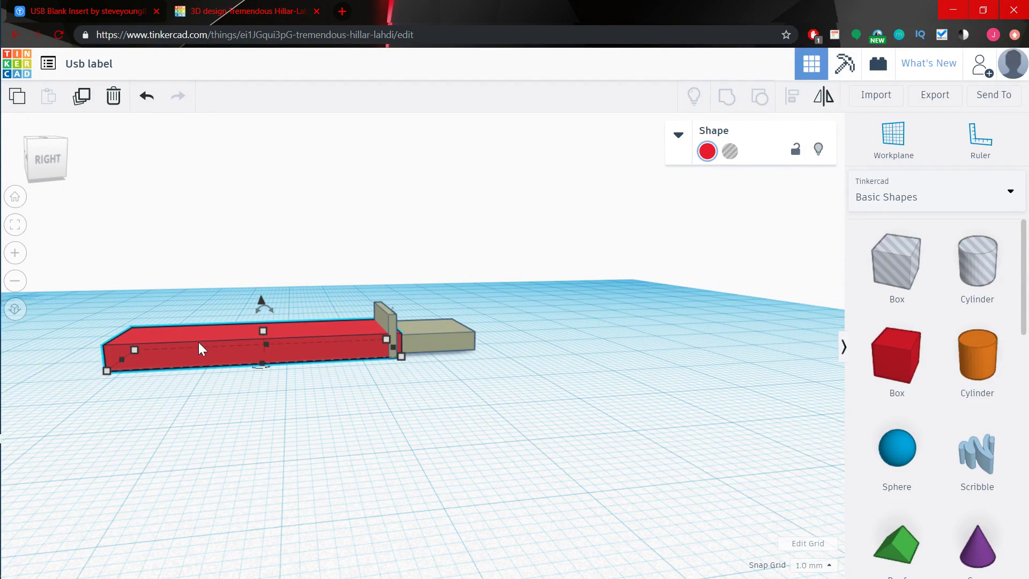
pyautogui.moveTo(284, 403); pyautogui.dragTo(193, 338, button='right')
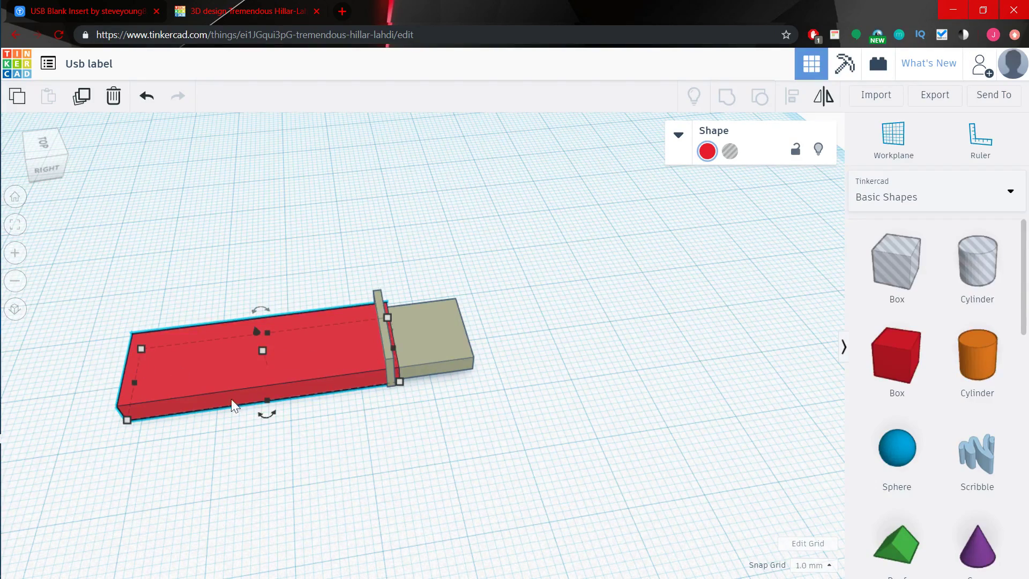
pyautogui.moveTo(369, 424); pyautogui.dragTo(423, 382, button='right')
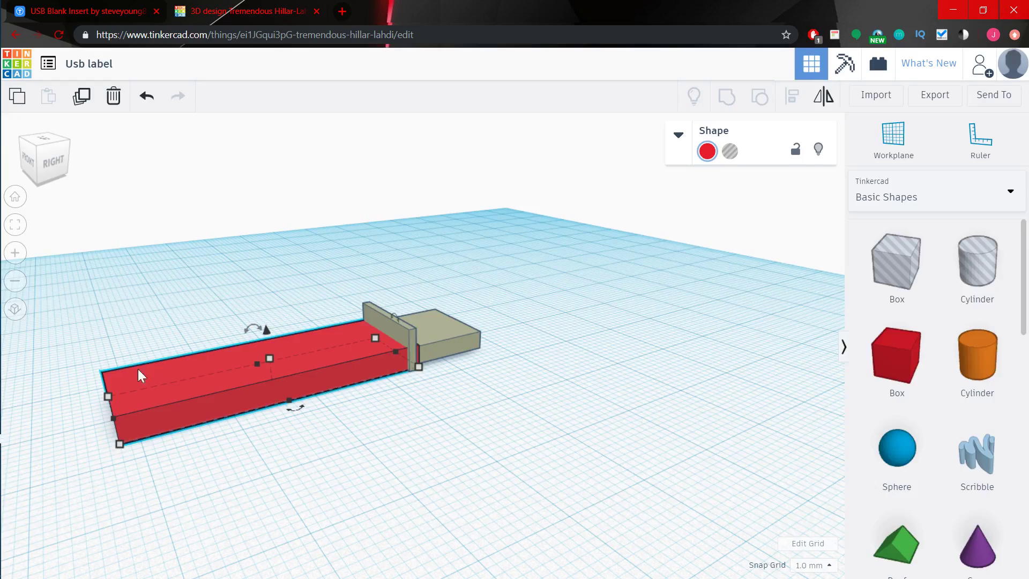
pyautogui.moveTo(374, 390); pyautogui.dragTo(305, 409, button='right')
pyautogui.moveTo(396, 352); pyautogui.dragTo(343, 345, button='right')
pyautogui.click(343, 345)
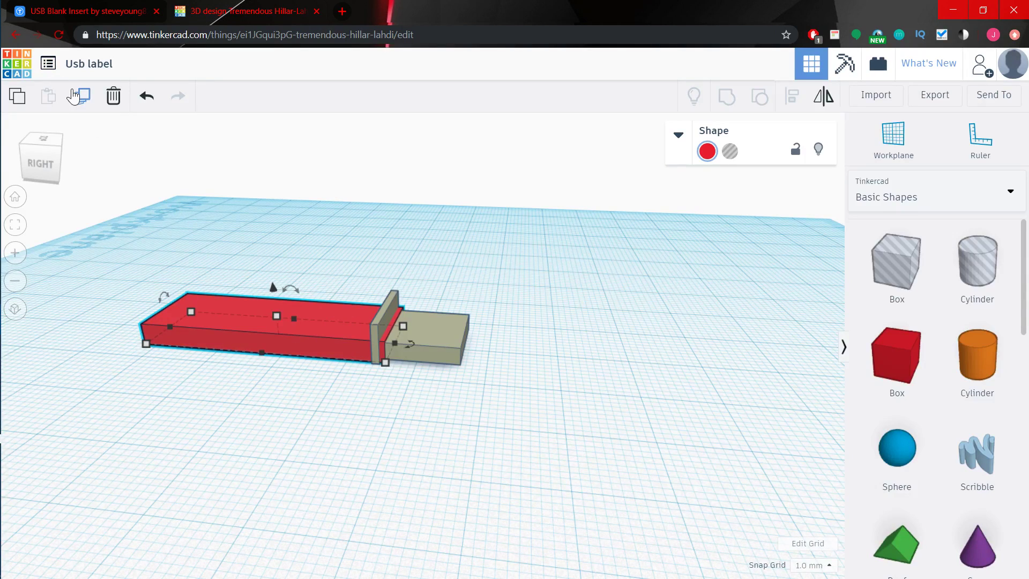
# - Undo the red box's resizing, alignment and placement, leaving only the USB insert on the workplane
pyautogui.click(149, 97)
pyautogui.click(149, 97)
pyautogui.click(150, 97)
pyautogui.click(149, 97)
pyautogui.click(147, 97)
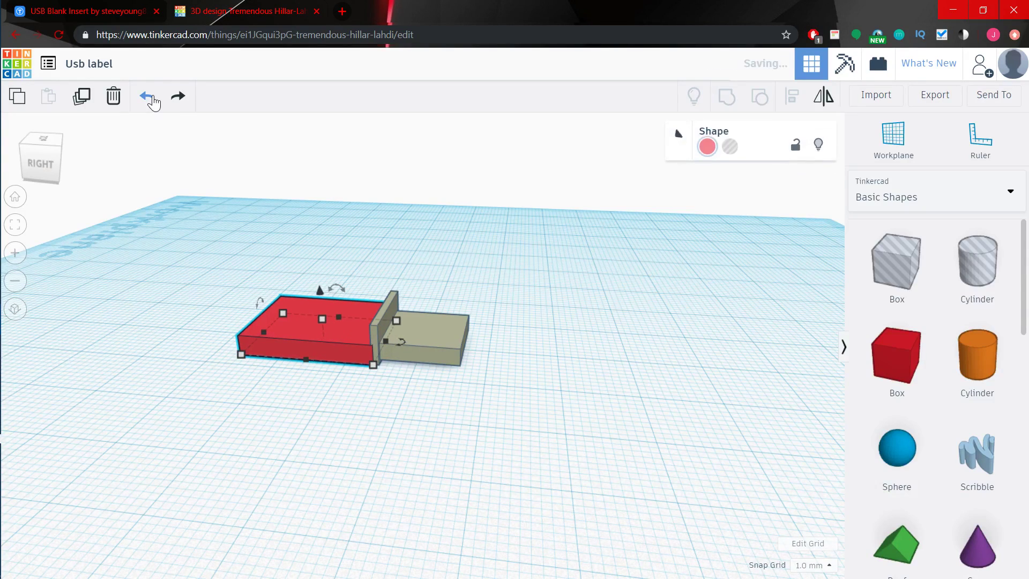
pyautogui.click(146, 96)
pyautogui.click(147, 96)
pyautogui.click(147, 96)
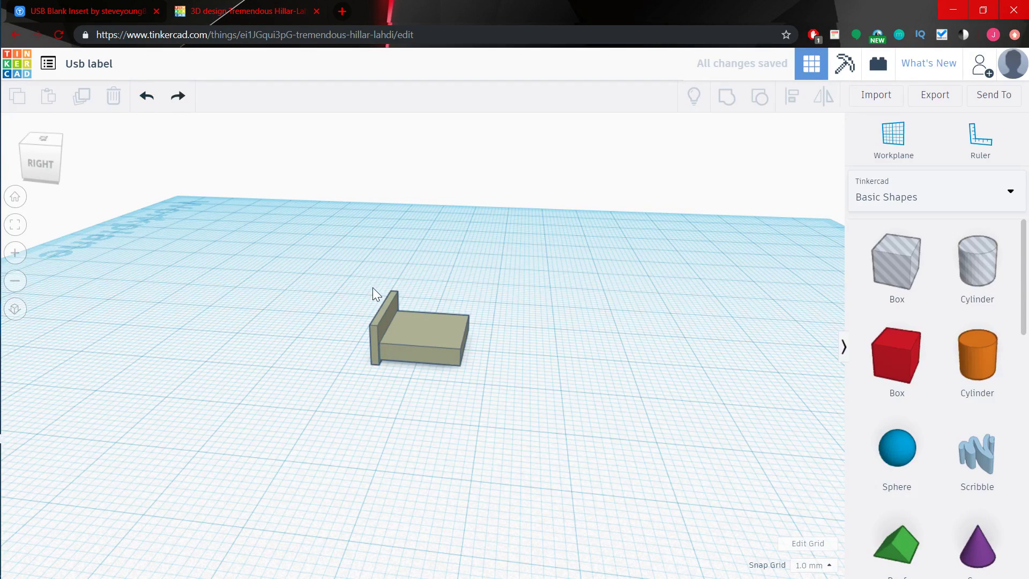
# - Undo the insert's lowering and rotation so it stands upright on its flange, and deselect it
pyautogui.click(417, 360)
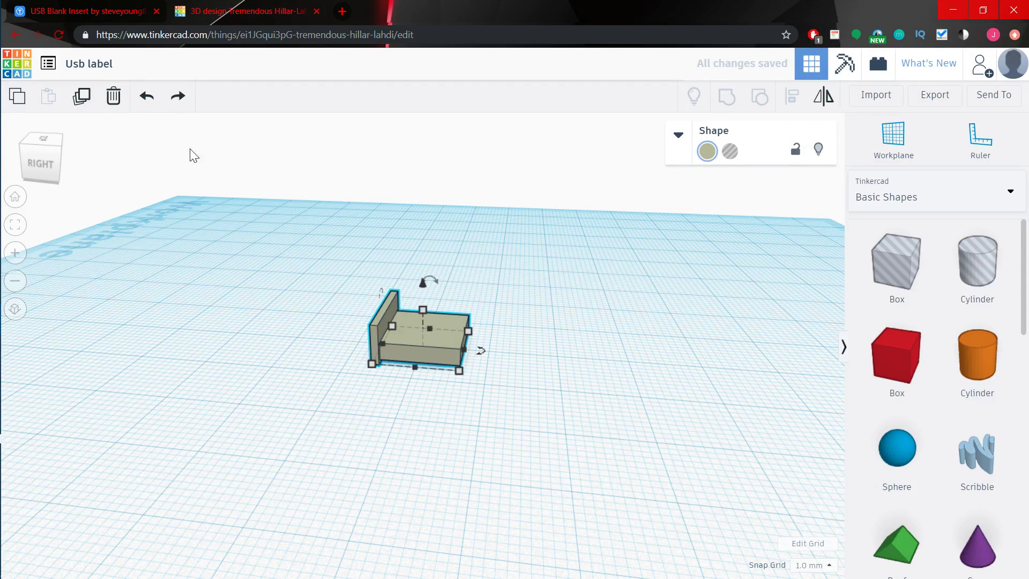
pyautogui.click(140, 102)
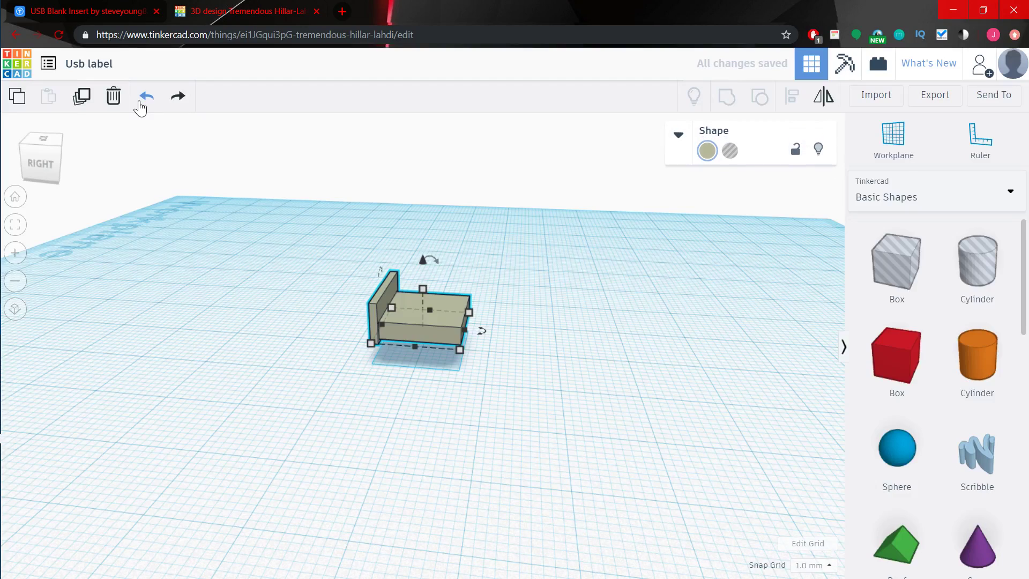
pyautogui.click(147, 99)
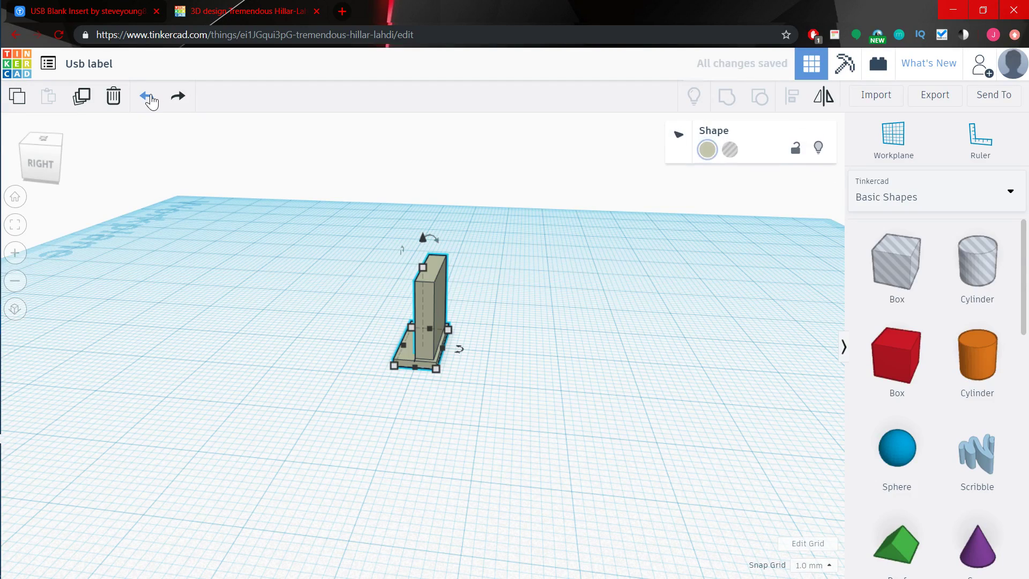
pyautogui.click(528, 379)
pyautogui.scroll(5, 477, 374)
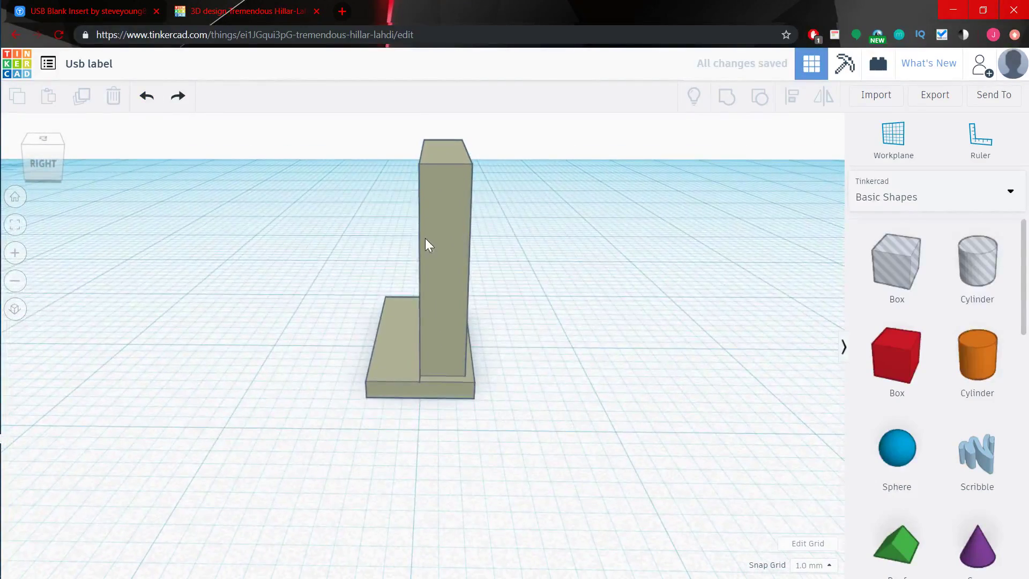
# - Select the upright USB insert and look at it from the side and from above
pyautogui.click(426, 240)
pyautogui.moveTo(468, 293); pyautogui.dragTo(456, 314, button='right')
pyautogui.moveTo(468, 419)
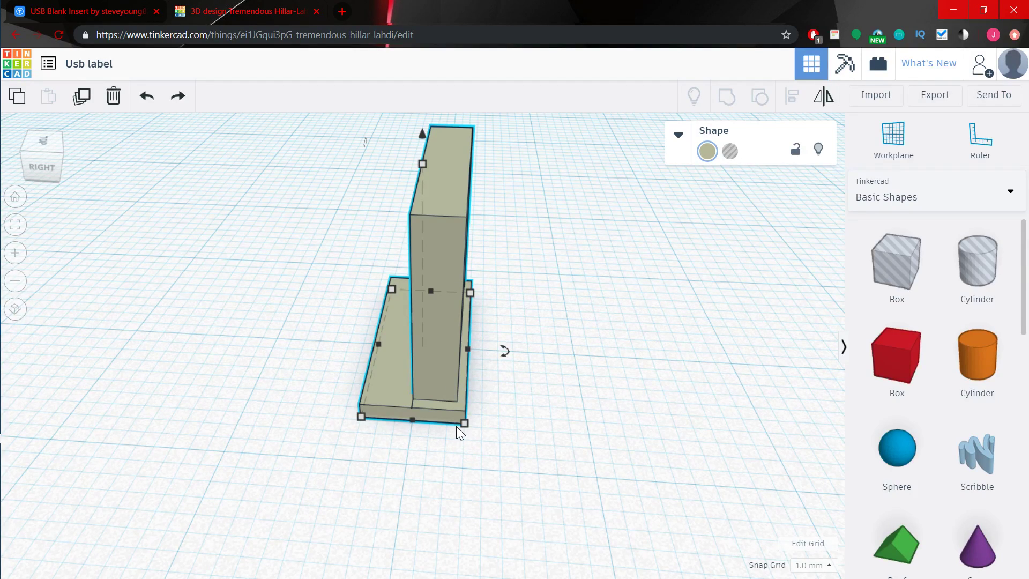
pyautogui.moveTo(469, 424)
pyautogui.moveTo(449, 376); pyautogui.dragTo(179, 443, button='right')
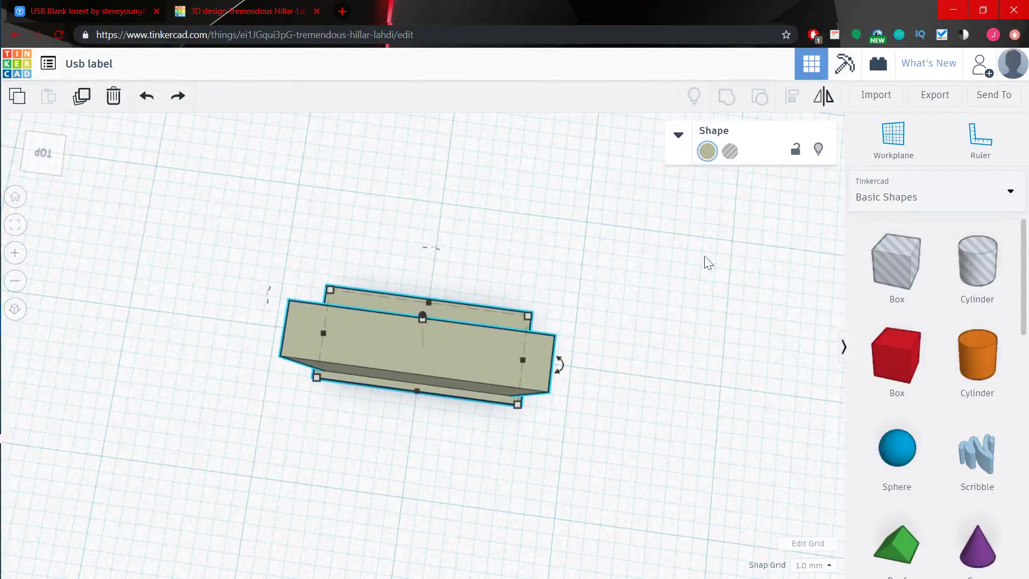
# - Try placing a ruler on the workplane beside the end of the USB insert, and undo the placement
pyautogui.click(957, 137)
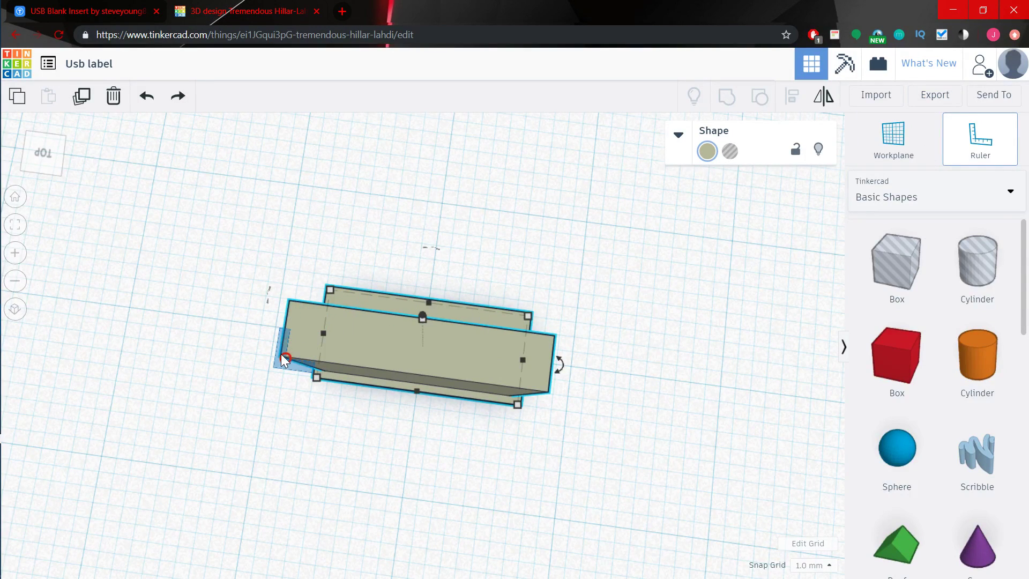
pyautogui.scroll(2, 280, 355)
pyautogui.click(207, 356)
pyautogui.moveTo(210, 355); pyautogui.dragTo(240, 337, button='right')
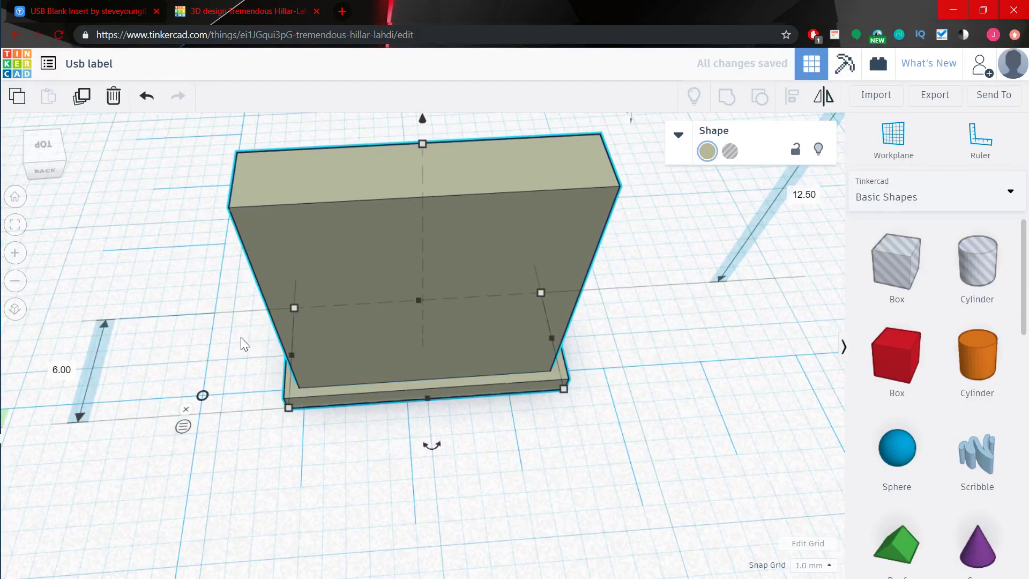
pyautogui.click(147, 95)
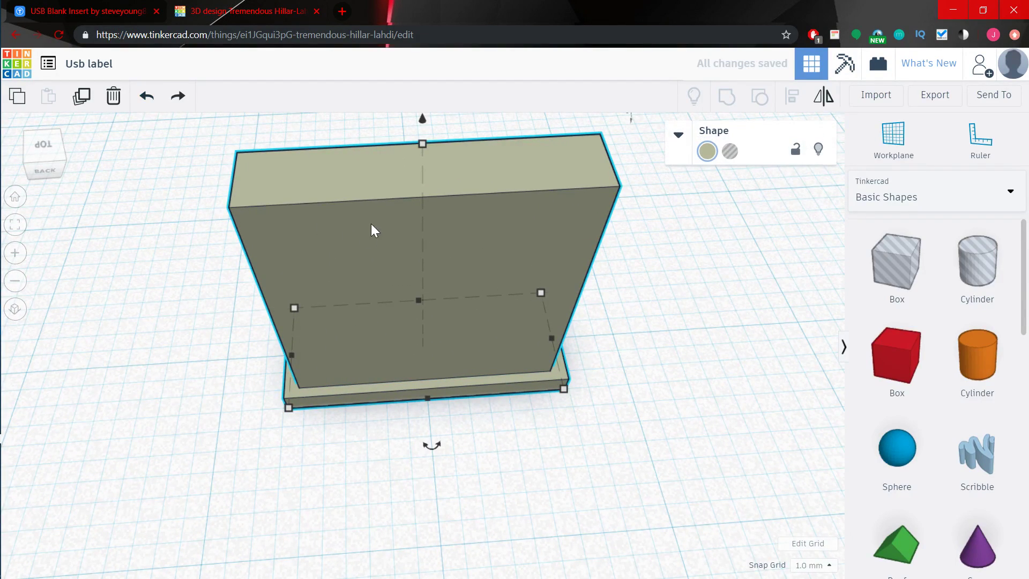
# - Place a ruler at the lower corner of the USB insert, where the upright plate meets the flange, to show its dimensions
pyautogui.click(980, 150)
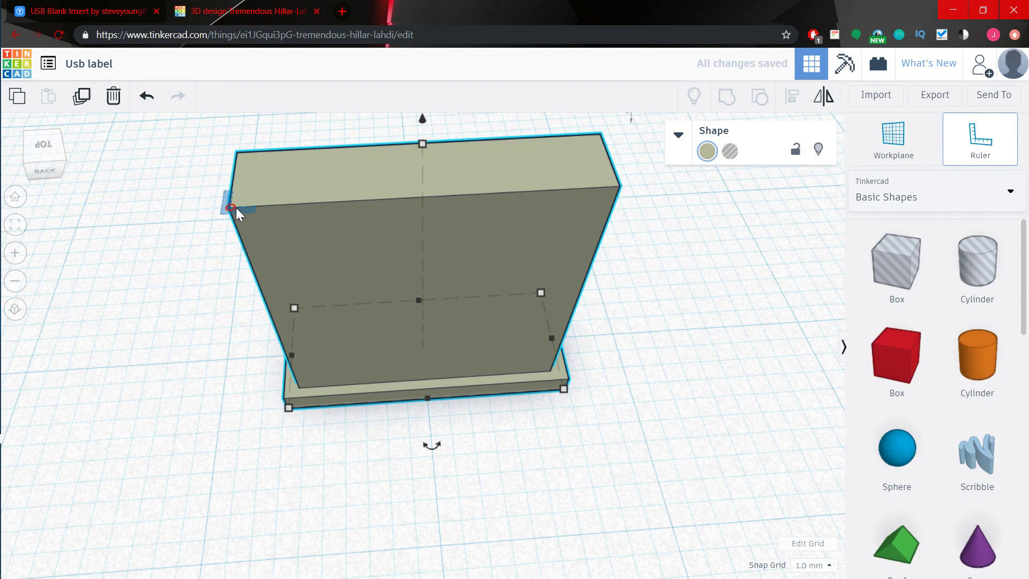
pyautogui.moveTo(221, 308); pyautogui.dragTo(336, 416, button='right')
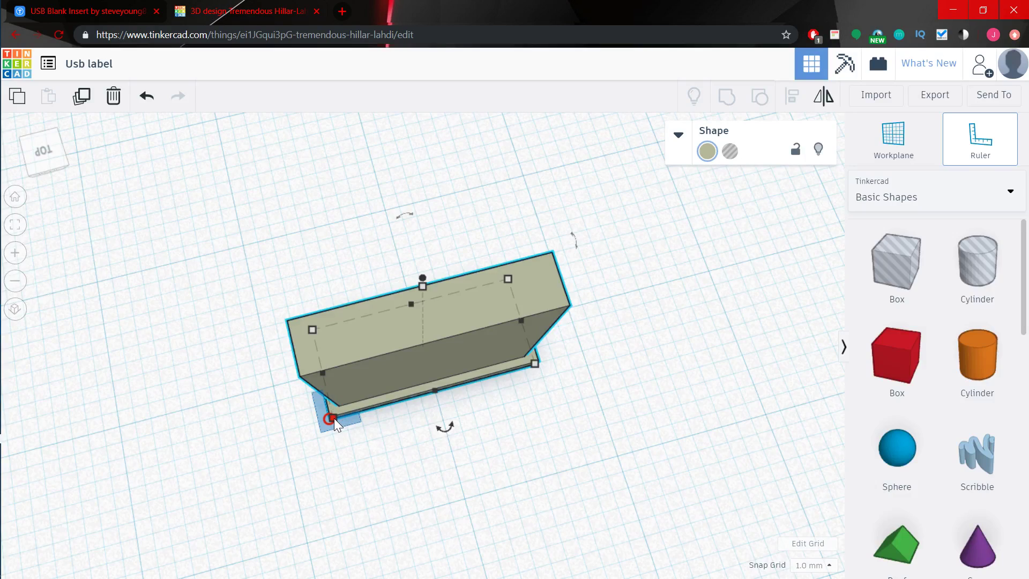
pyautogui.click(337, 407)
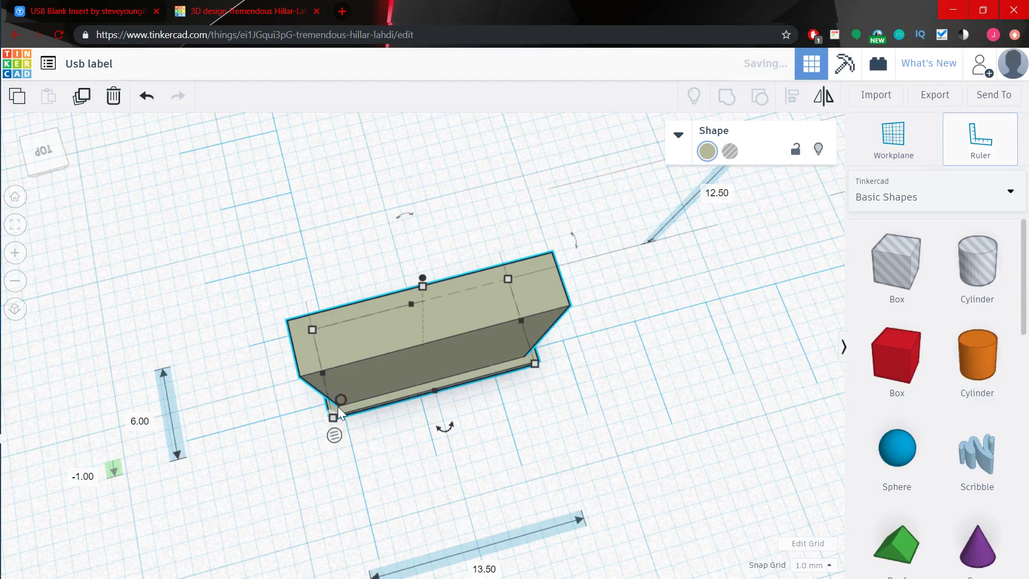
pyautogui.moveTo(339, 399); pyautogui.dragTo(326, 457, button='right')
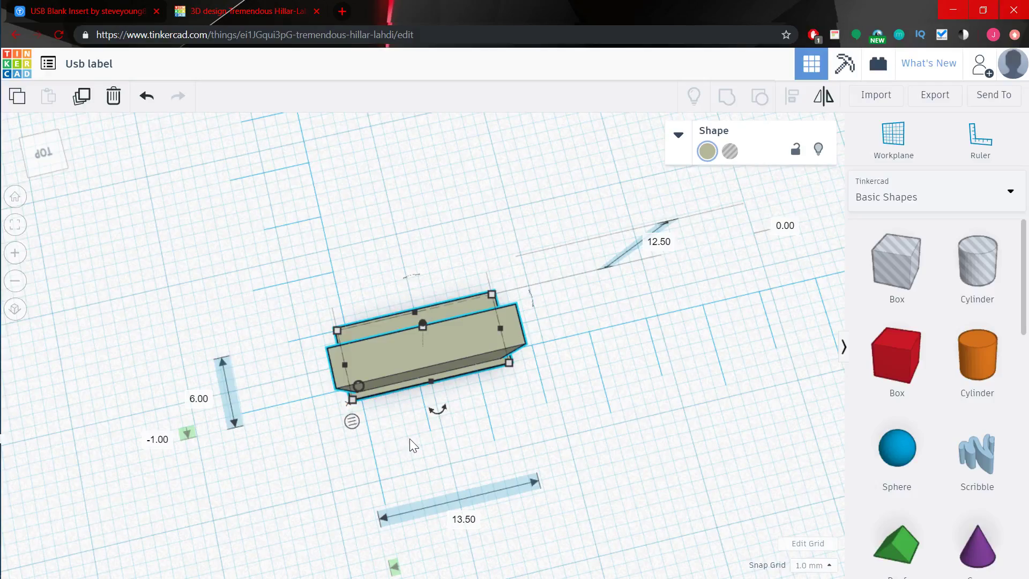
pyautogui.scroll(-2, 455, 524)
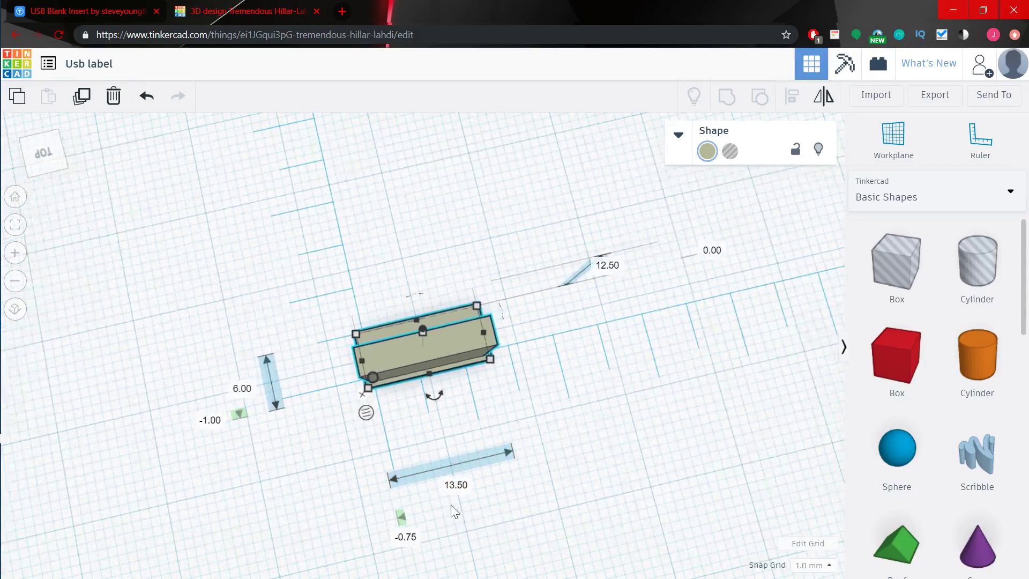
pyautogui.moveTo(442, 423); pyautogui.dragTo(525, 345, button='right')
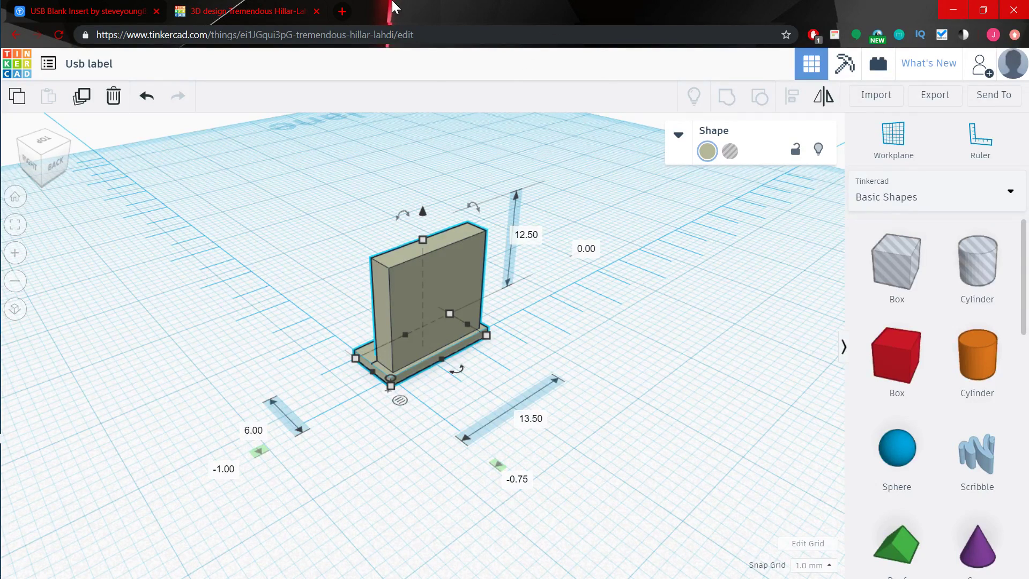
# - Search the web for "what's the inside width of a usb port" and return to the Tinkercad design to compare its dimensions
pyautogui.click(342, 11)
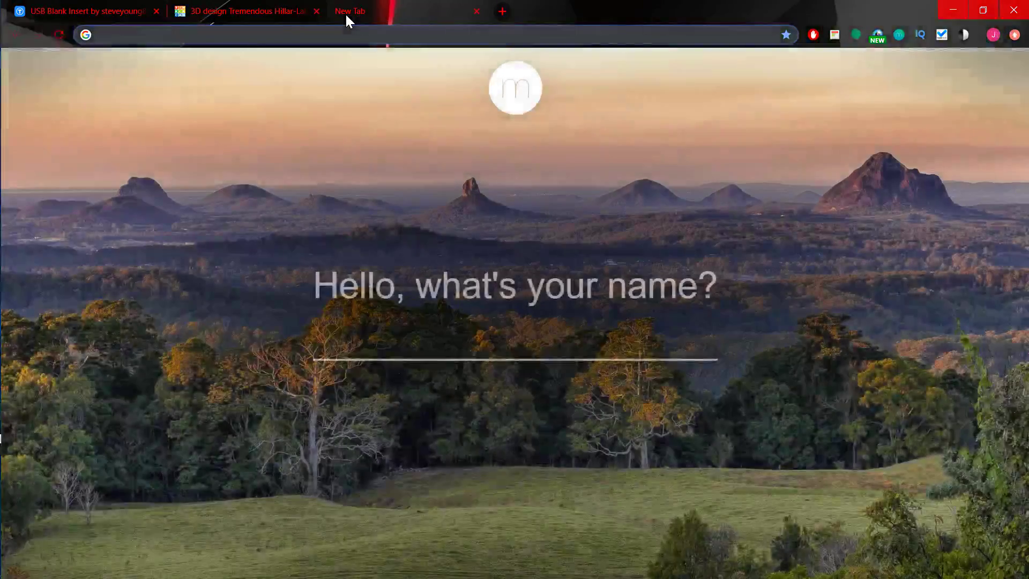
pyautogui.write("what's ")
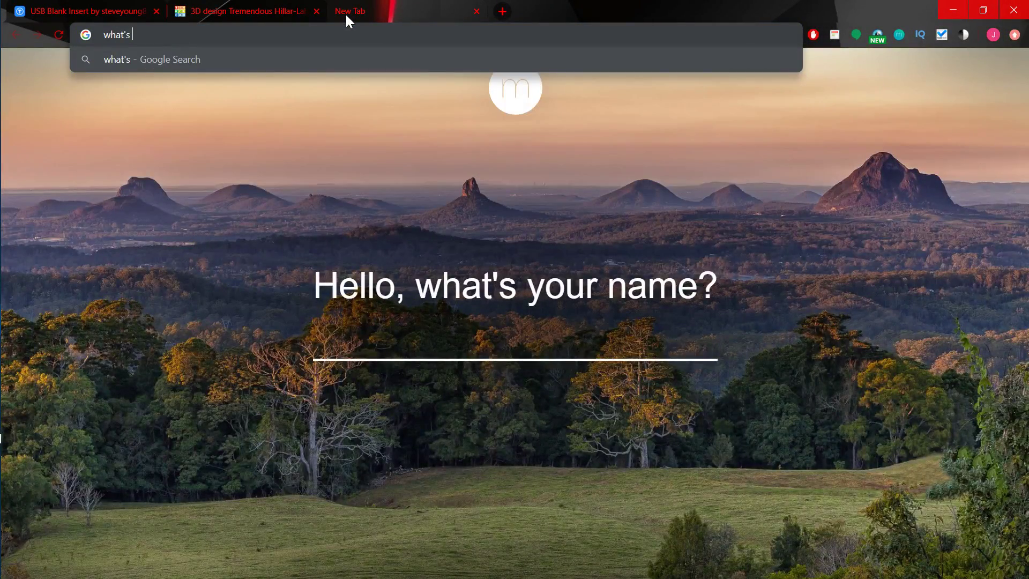
pyautogui.write('the inside wid')
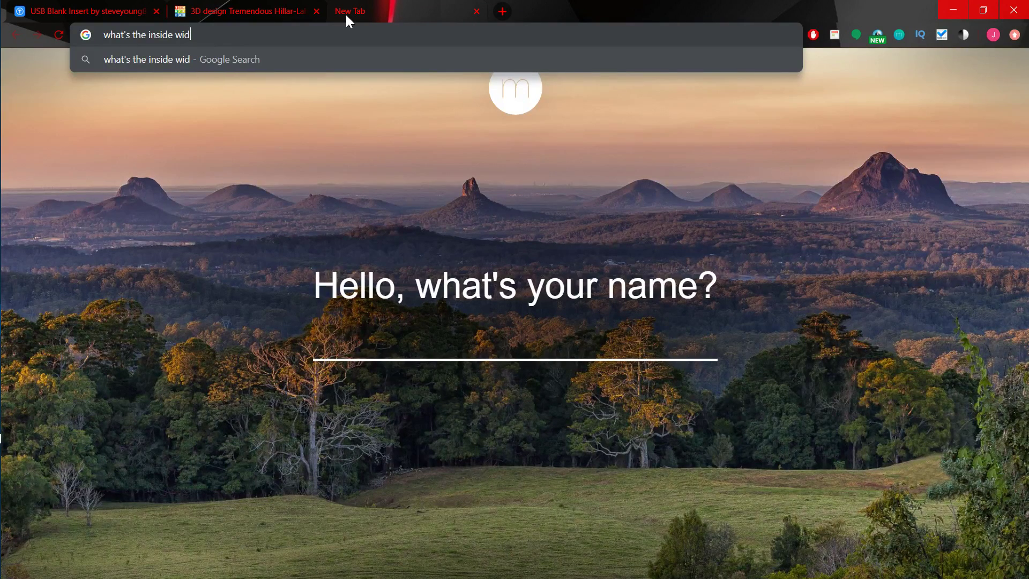
pyautogui.write('th of a usb port')
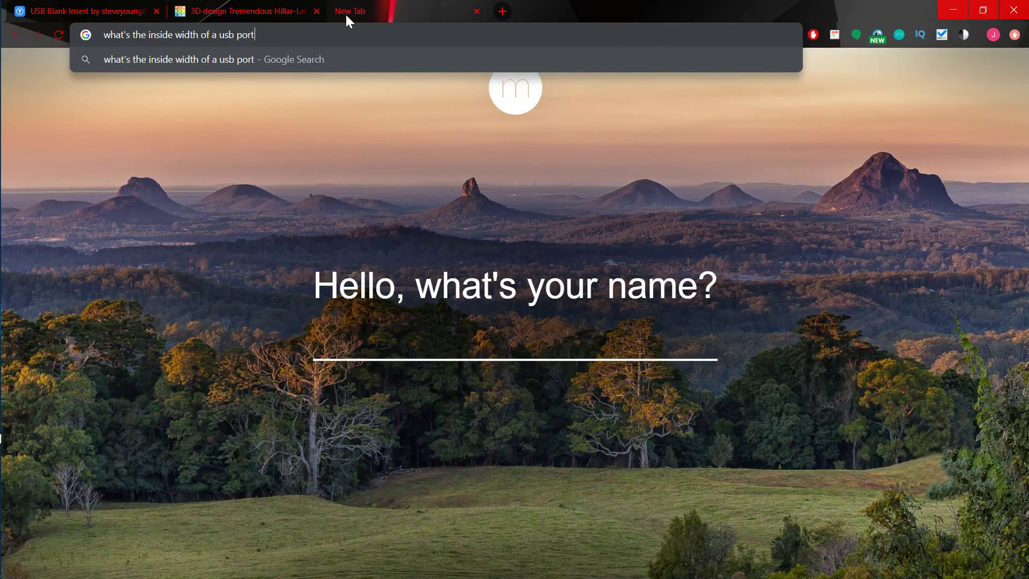
pyautogui.press('Return')
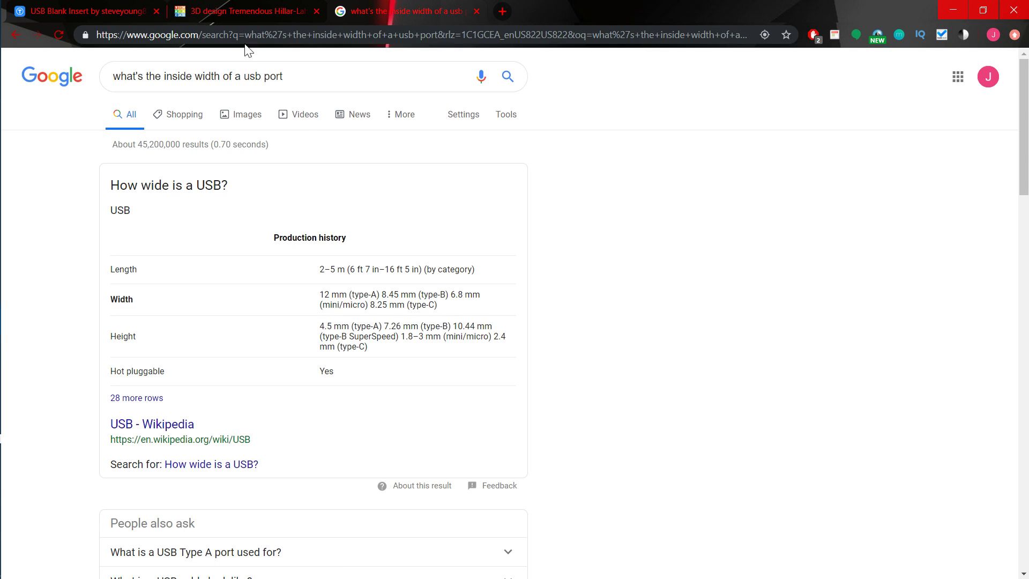
pyautogui.click(247, 15)
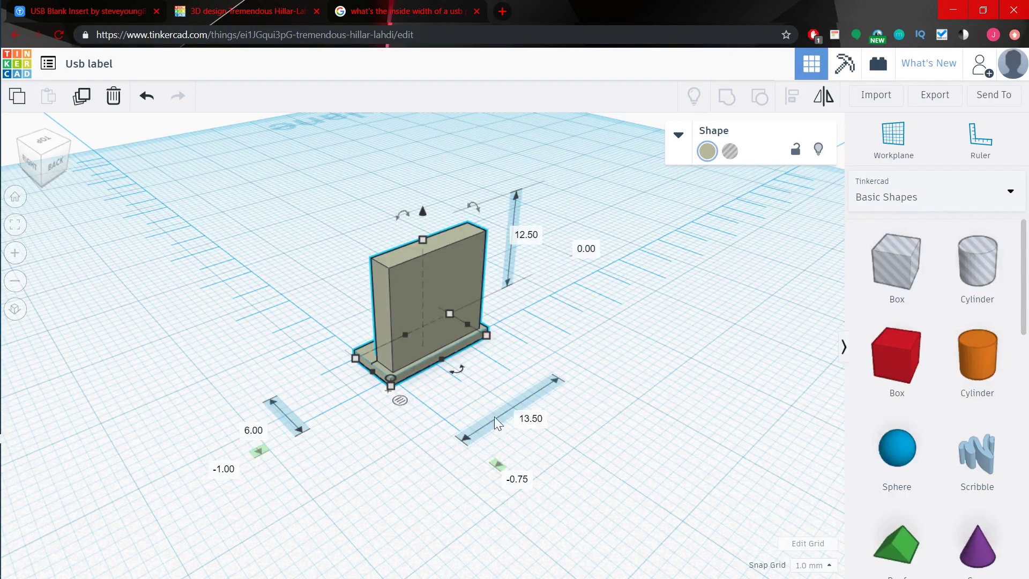
# - Open the Quora result on the dimensions of the female USB A port and read its answers for the opening's size
pyautogui.click(387, 9)
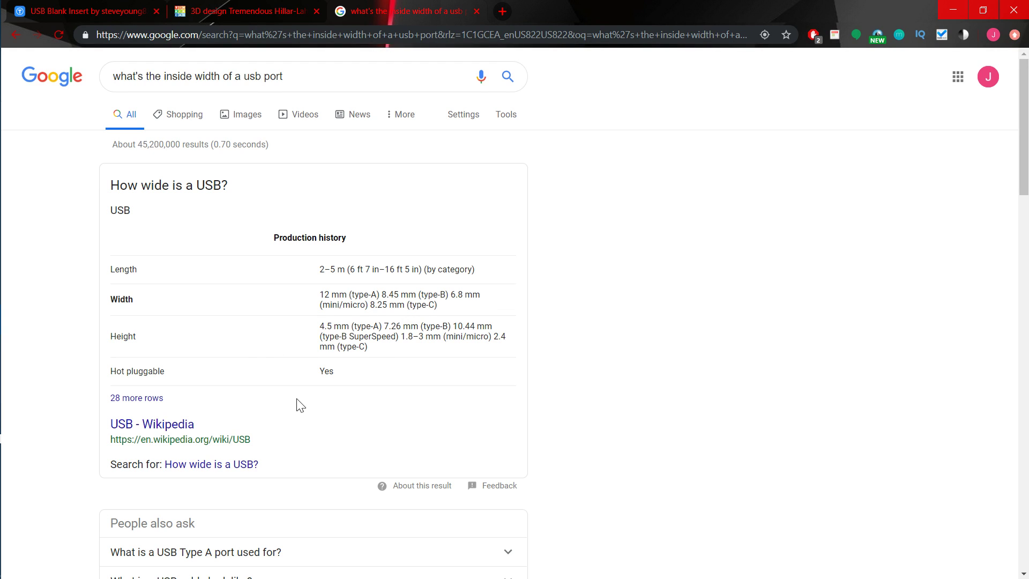
pyautogui.scroll(-4, 301, 405)
pyautogui.scroll(-1, 298, 406)
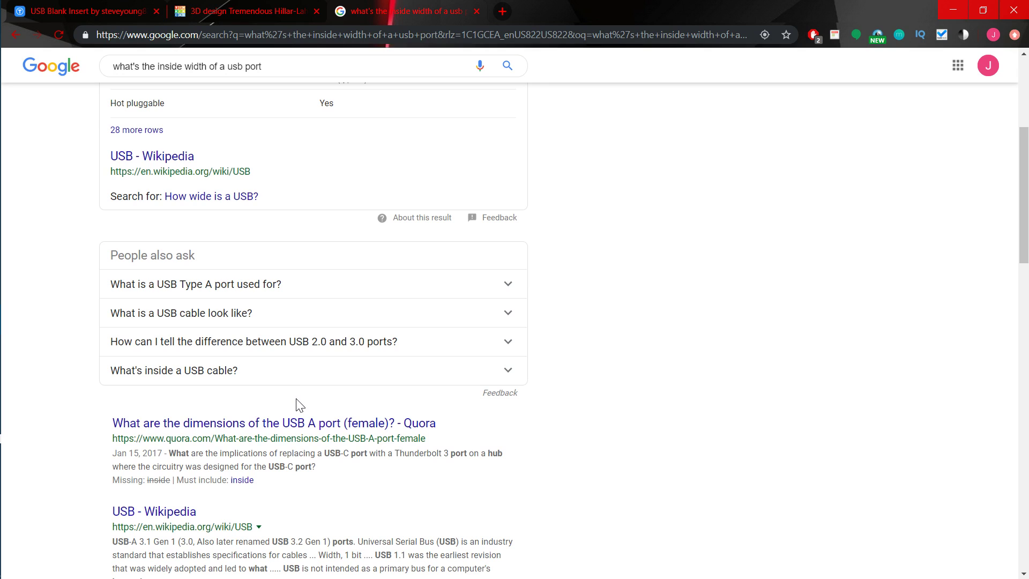
pyautogui.scroll(-1, 300, 406)
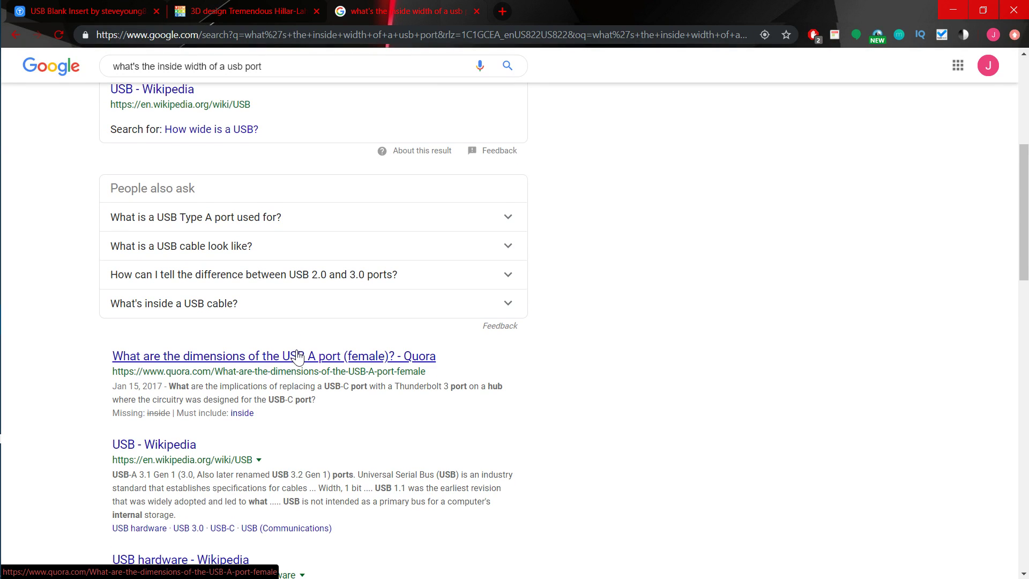
pyautogui.click(299, 357)
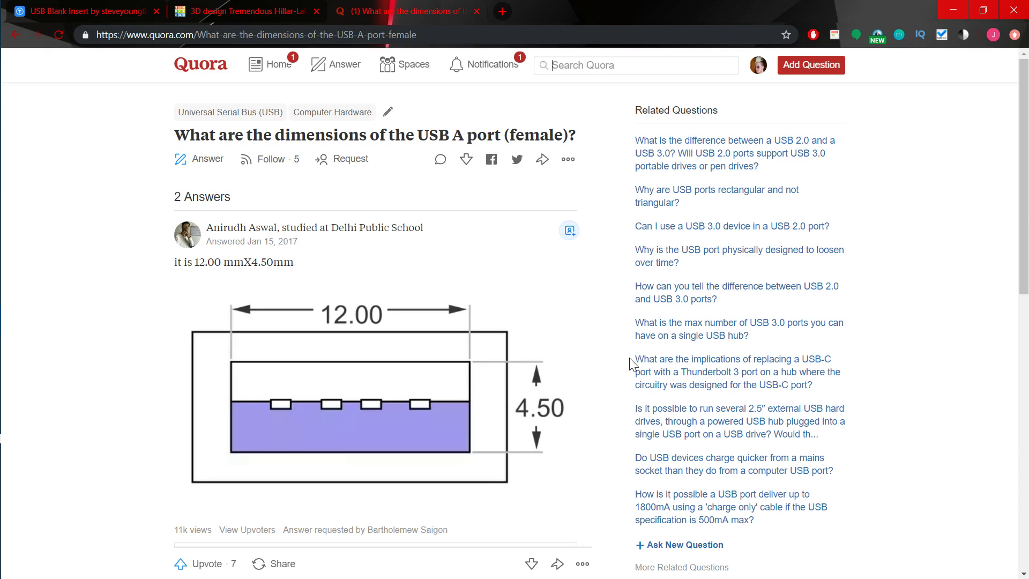
pyautogui.scroll(-6, 632, 364)
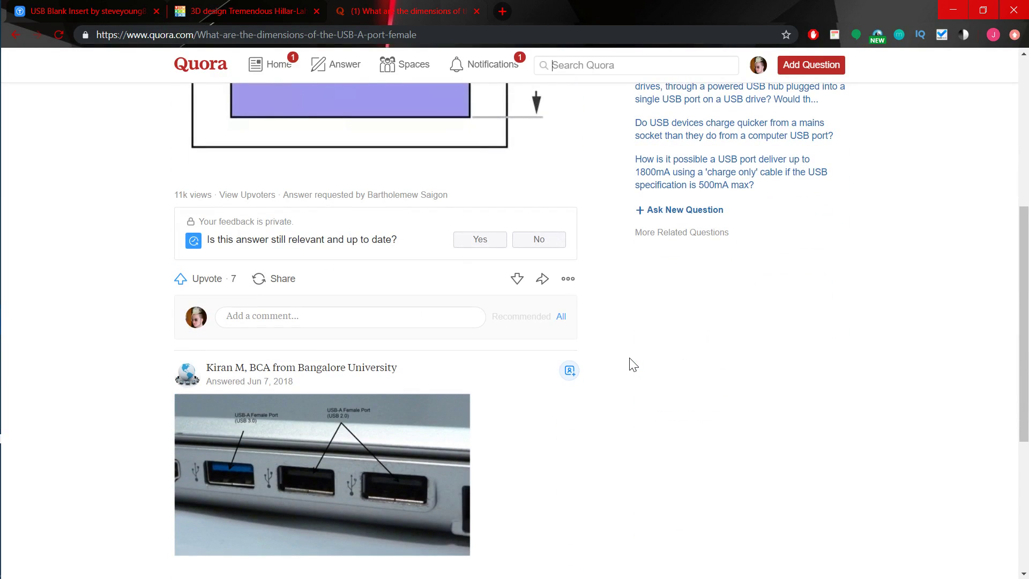
pyautogui.scroll(-6, 632, 364)
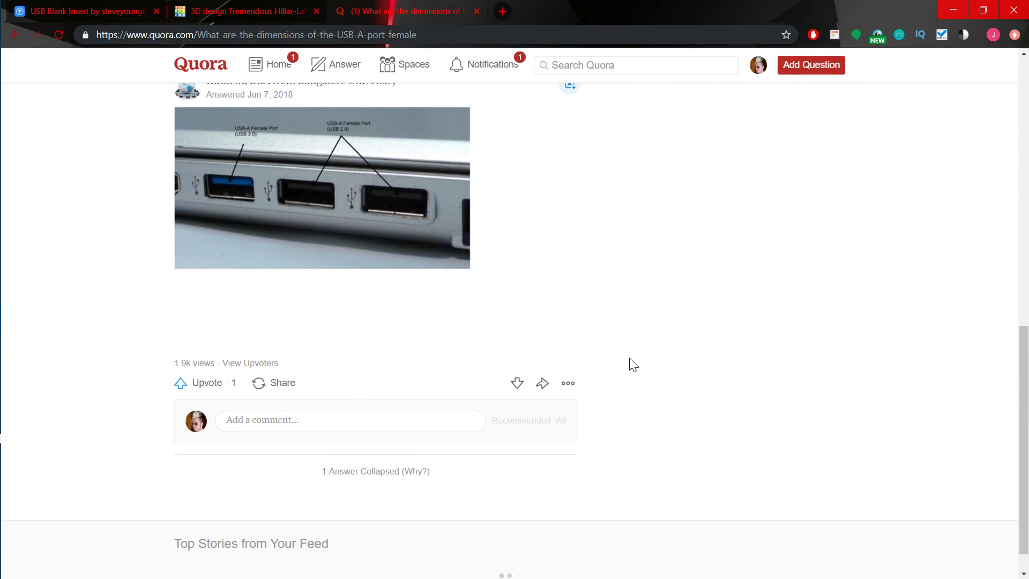
pyautogui.scroll(6, 633, 364)
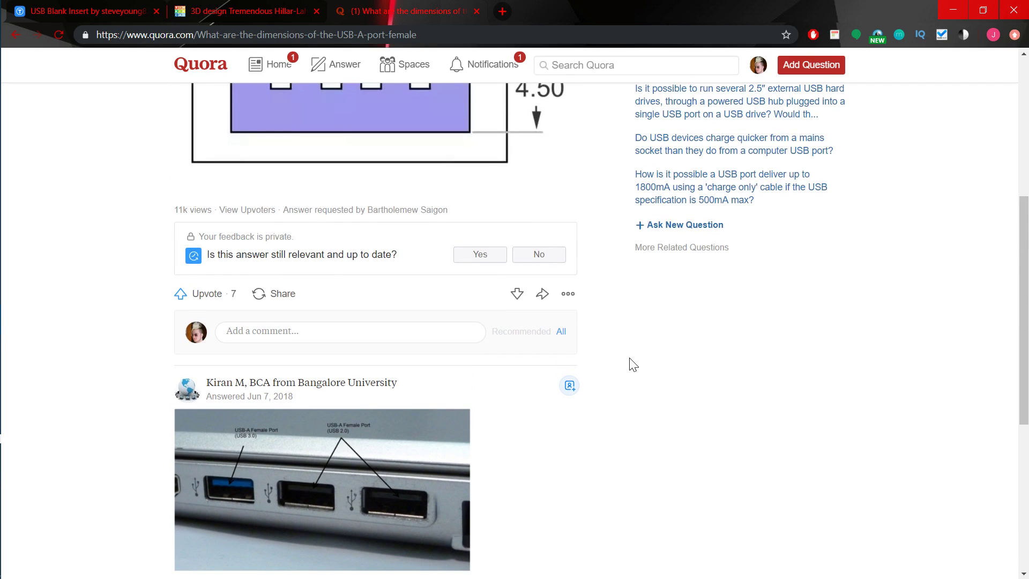
pyautogui.scroll(6, 632, 364)
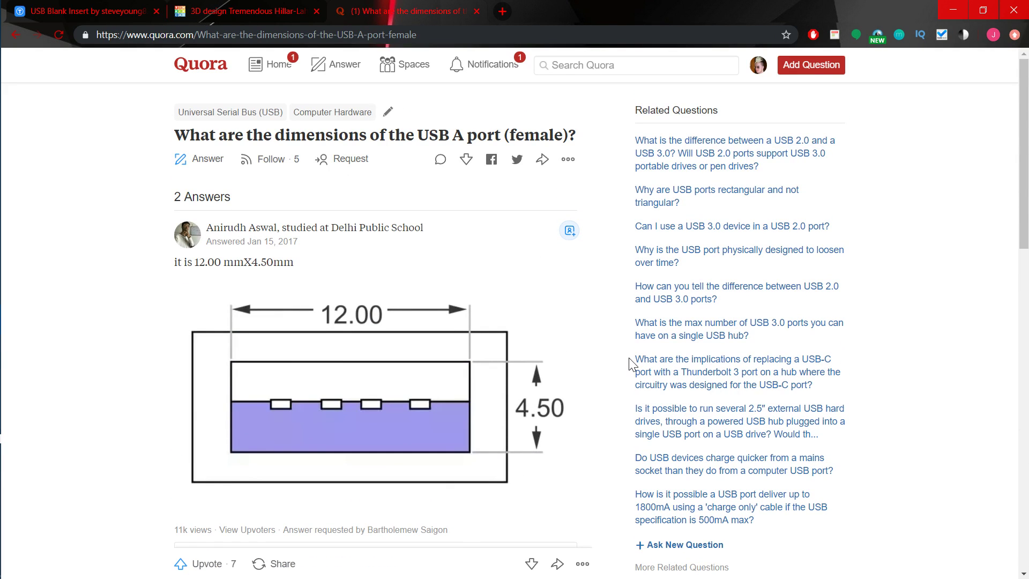
# - Return to the Tinkercad design and examine the insert's plate, flange and ruler dimensions from several sides
pyautogui.click(191, 12)
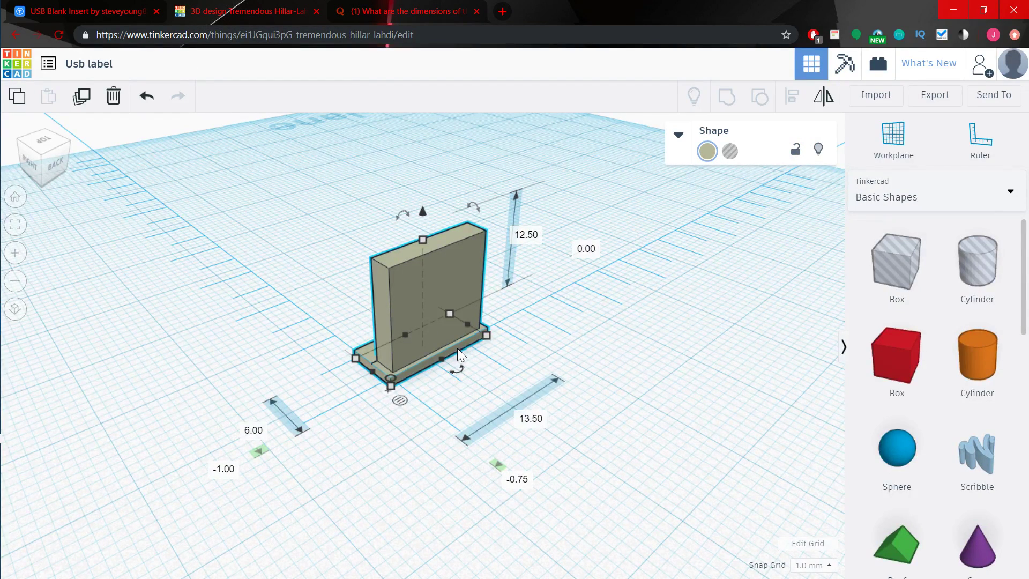
pyautogui.moveTo(402, 405)
pyautogui.mouseDown(button='right')
pyautogui.moveTo(457, 355)
pyautogui.moveTo(538, 356)
pyautogui.moveTo(552, 367)
pyautogui.moveTo(542, 356)
pyautogui.moveTo(473, 396)
pyautogui.moveTo(416, 392)
pyautogui.mouseUp(button='right')
pyautogui.scroll(5, 505, 365)
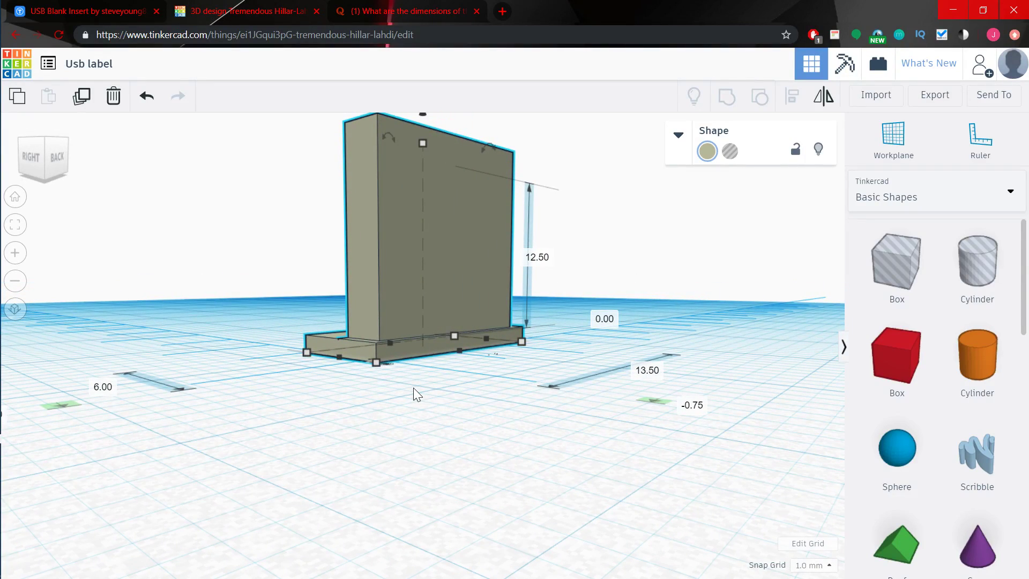
pyautogui.moveTo(413, 387); pyautogui.dragTo(445, 396, button='right')
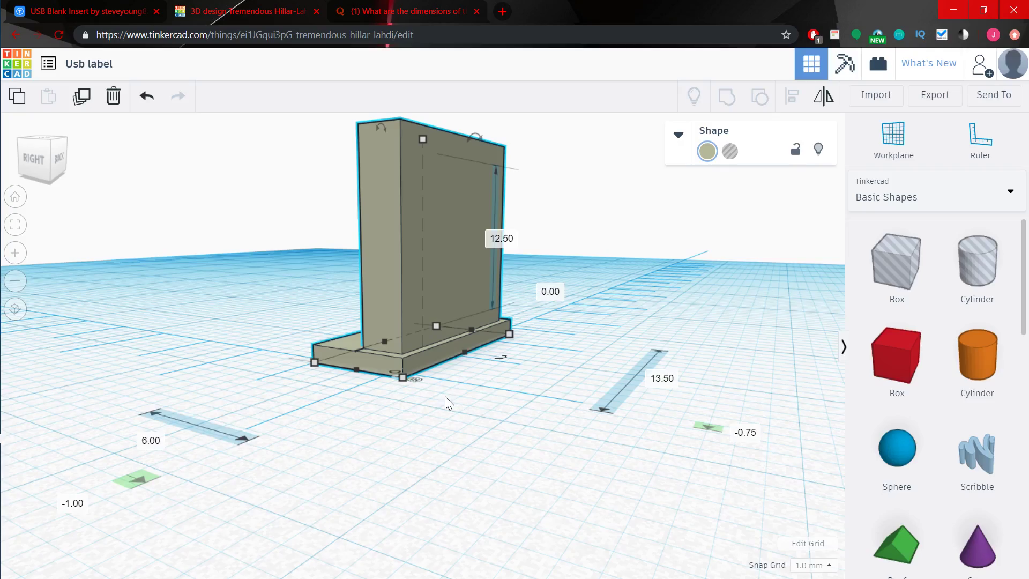
pyautogui.moveTo(445, 396); pyautogui.dragTo(390, 395, button='right')
pyautogui.moveTo(320, 390); pyautogui.dragTo(514, 439, button='right')
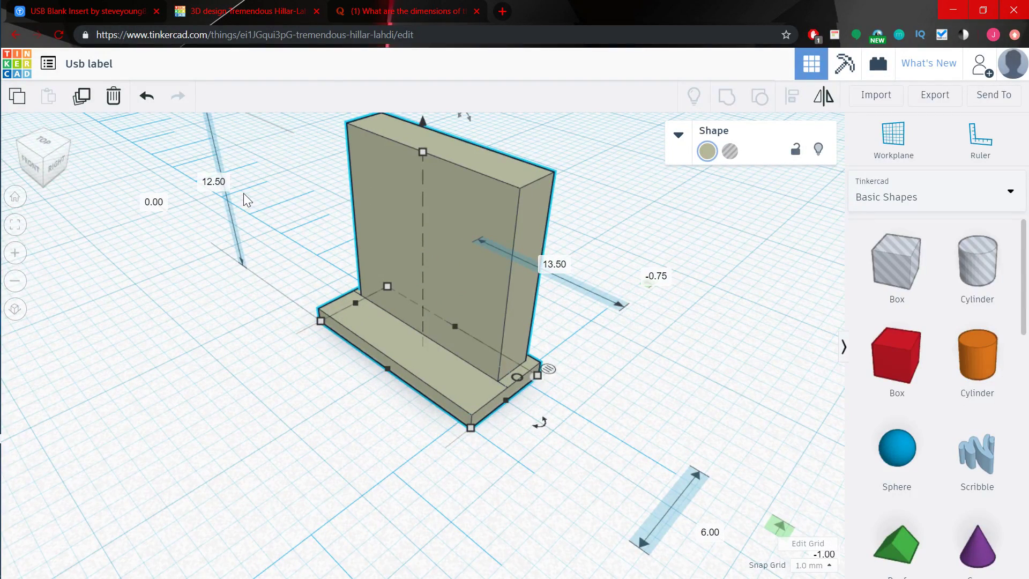
# - Switch to Fusion 360 and start a new sketch on the horizontal XY plane
pyautogui.hotkey('alt', 'Tab')
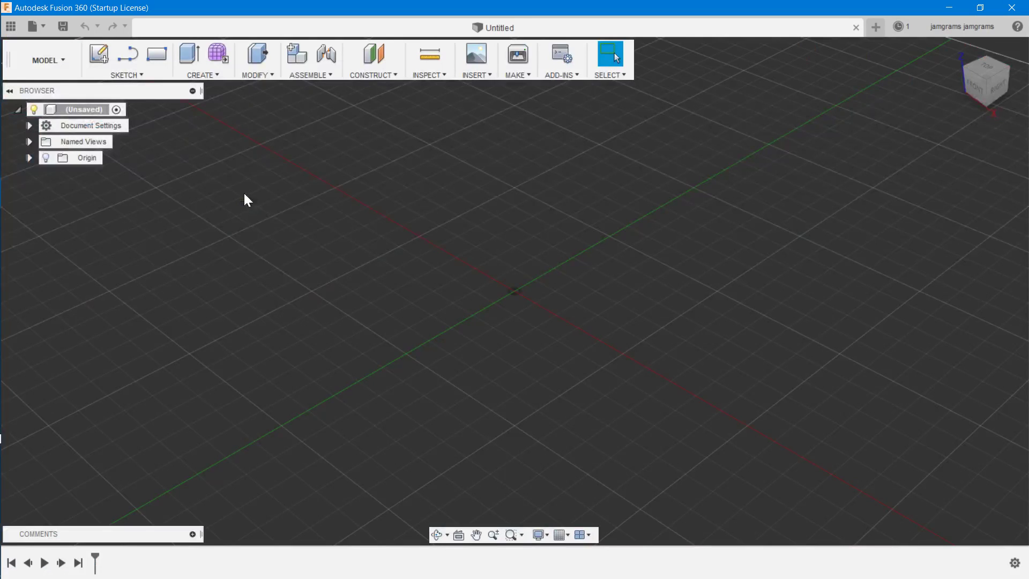
pyautogui.click(99, 54)
pyautogui.click(578, 288)
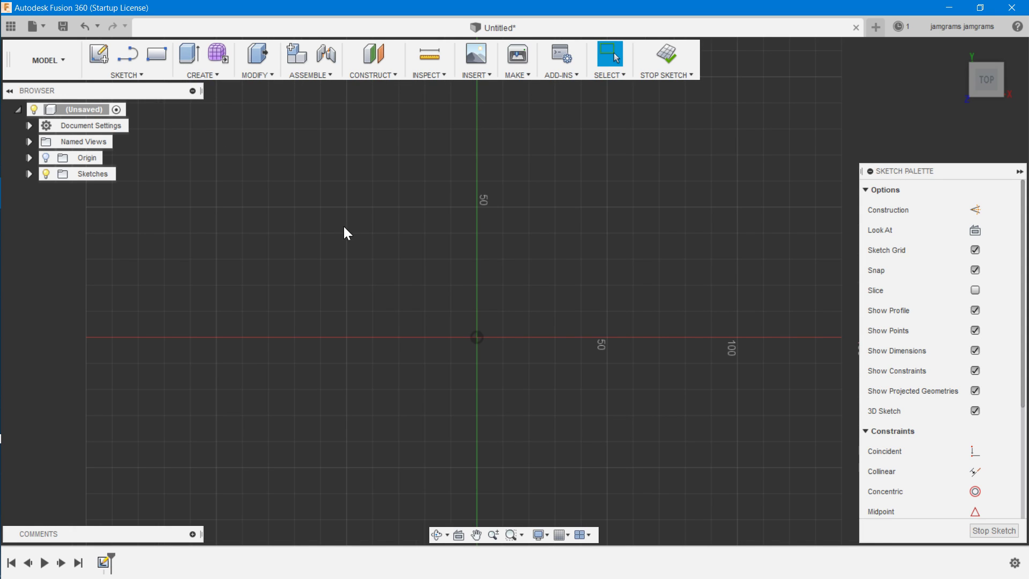
# - Draw a vertical line 4.5 mm long upward from the sketch origin
pyautogui.click(128, 54)
pyautogui.click(476, 337)
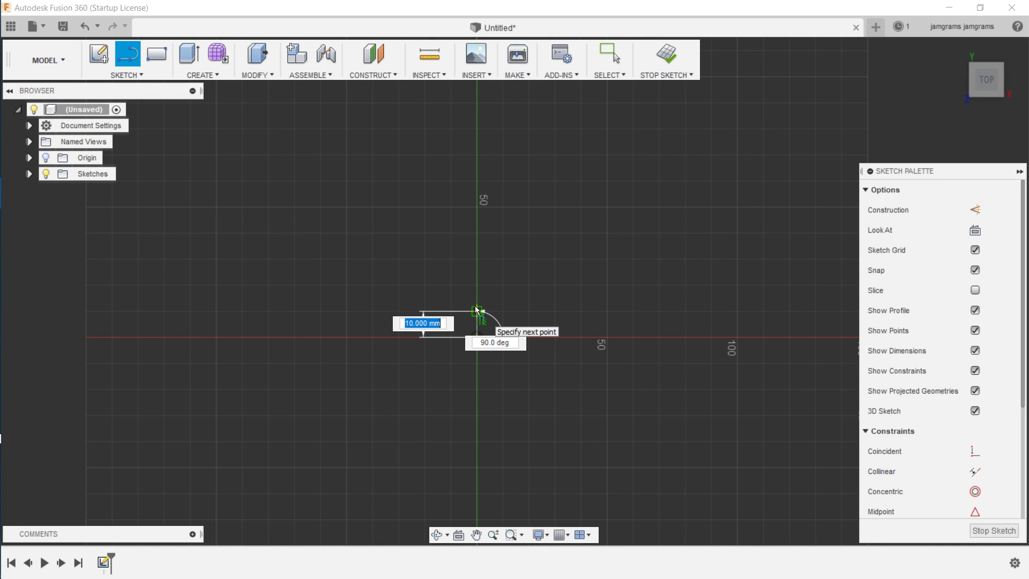
pyautogui.write('4.5')
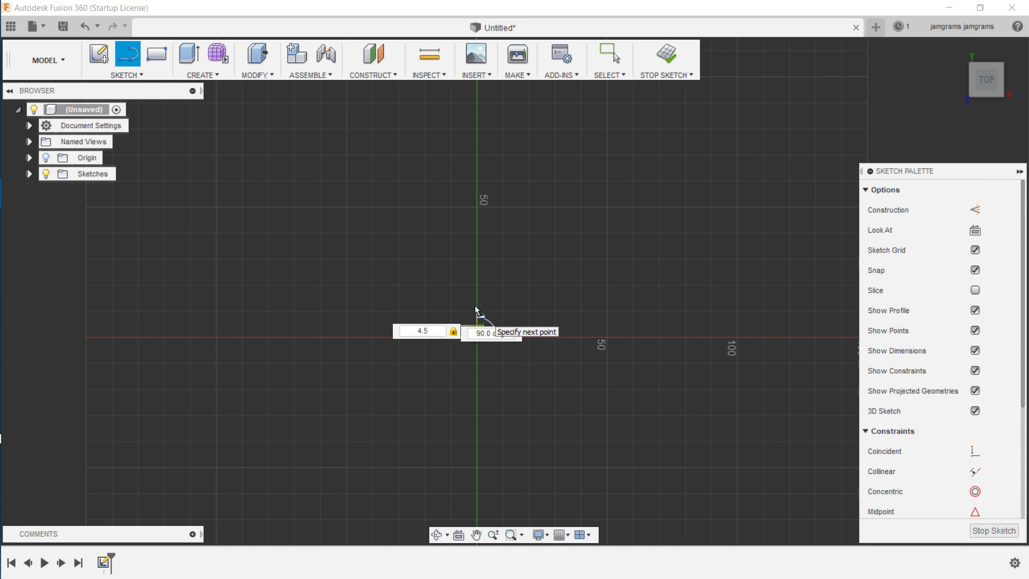
pyautogui.press('Return')
pyautogui.scroll(5, 458, 381)
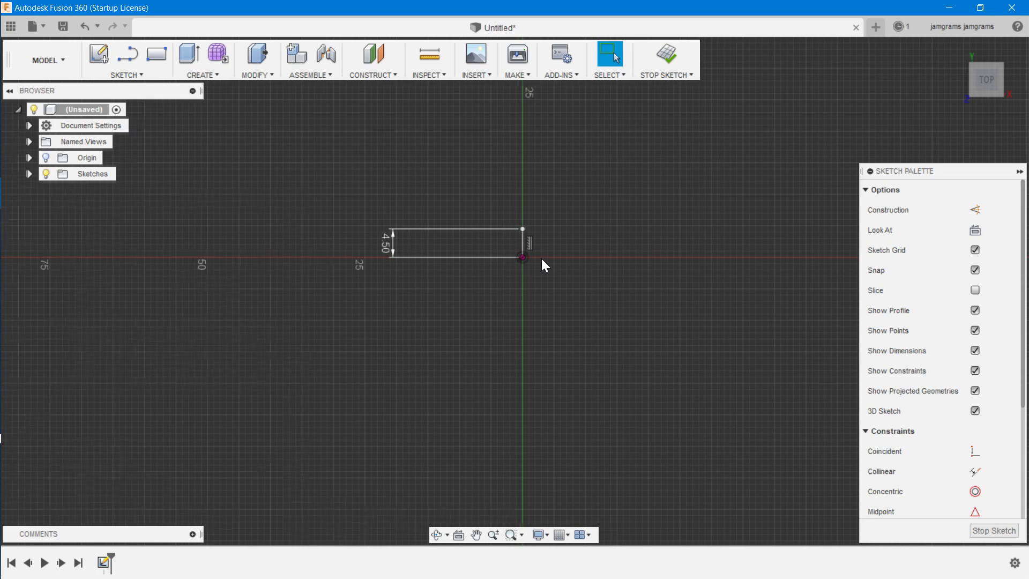
pyautogui.scroll(5, 541, 259)
pyautogui.moveTo(528, 252); pyautogui.dragTo(526, 247, button='right')
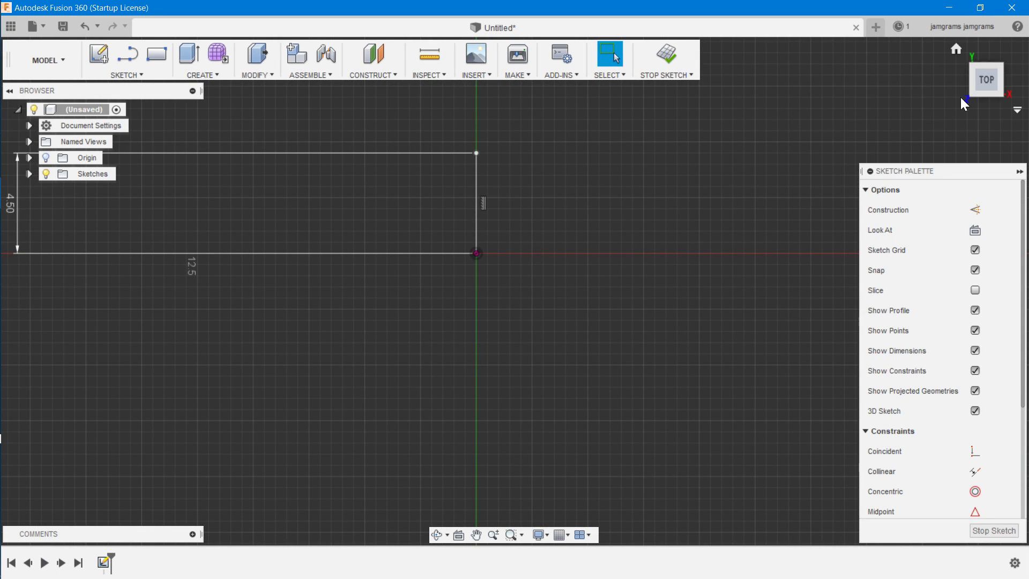
# - Draw a 12 mm horizontal line leftward from the upper end of the vertical 4.5 mm line
pyautogui.moveTo(974, 76); pyautogui.dragTo(956, 65)
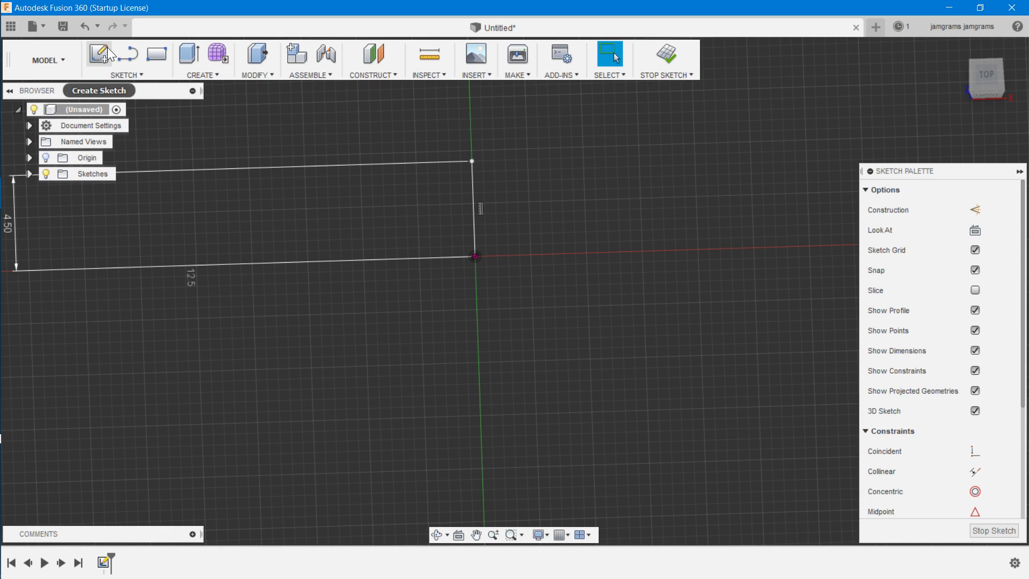
pyautogui.click(127, 64)
pyautogui.moveTo(472, 160); pyautogui.dragTo(369, 166)
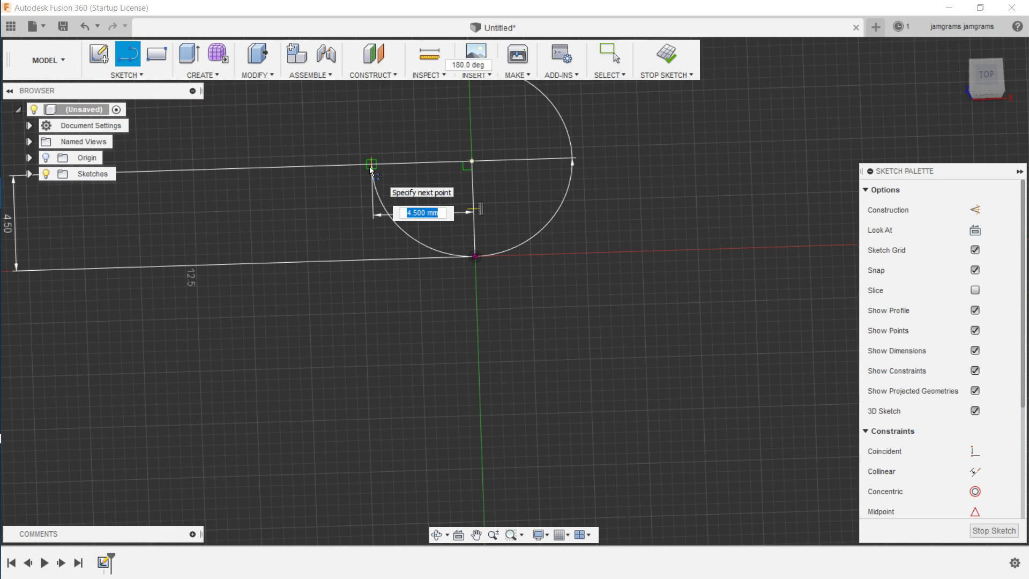
pyautogui.write('12')
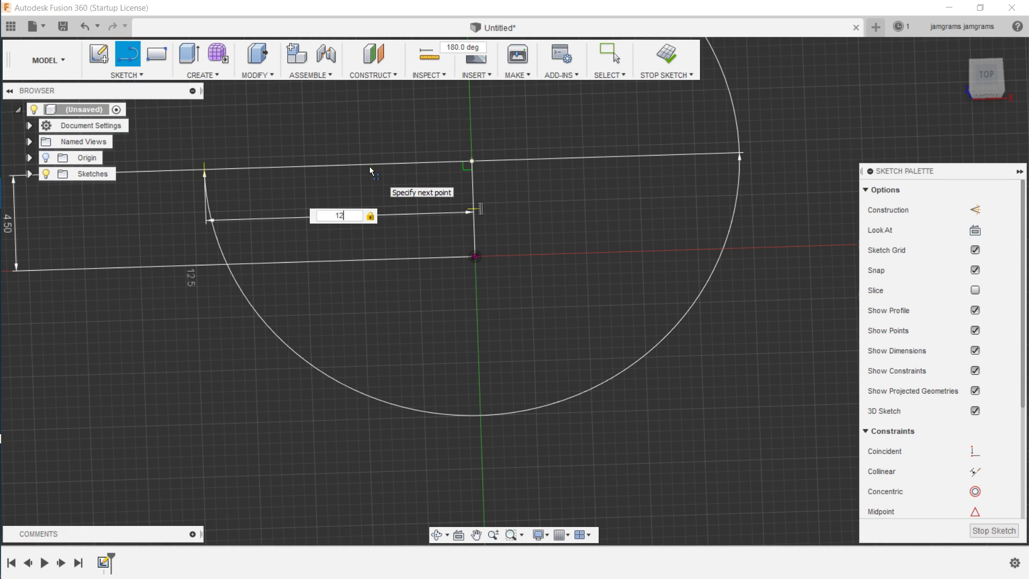
pyautogui.moveTo(369, 167); pyautogui.dragTo(269, 167)
pyautogui.press('Escape')
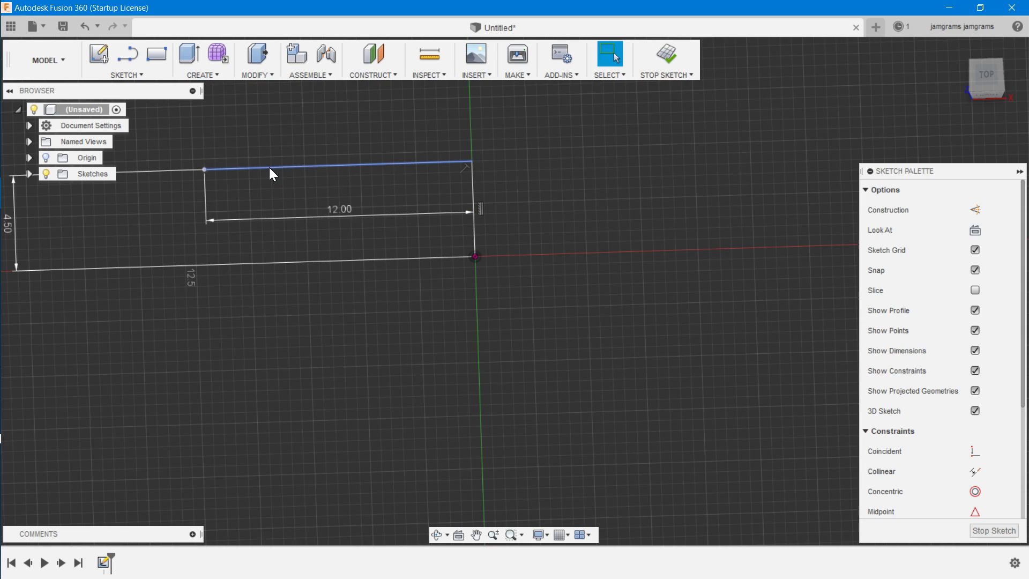
# - Close the rectangle with lines back to the sketch origin, and split it with a line across mid-height
pyautogui.rightClick(158, 197)
pyautogui.click(160, 235)
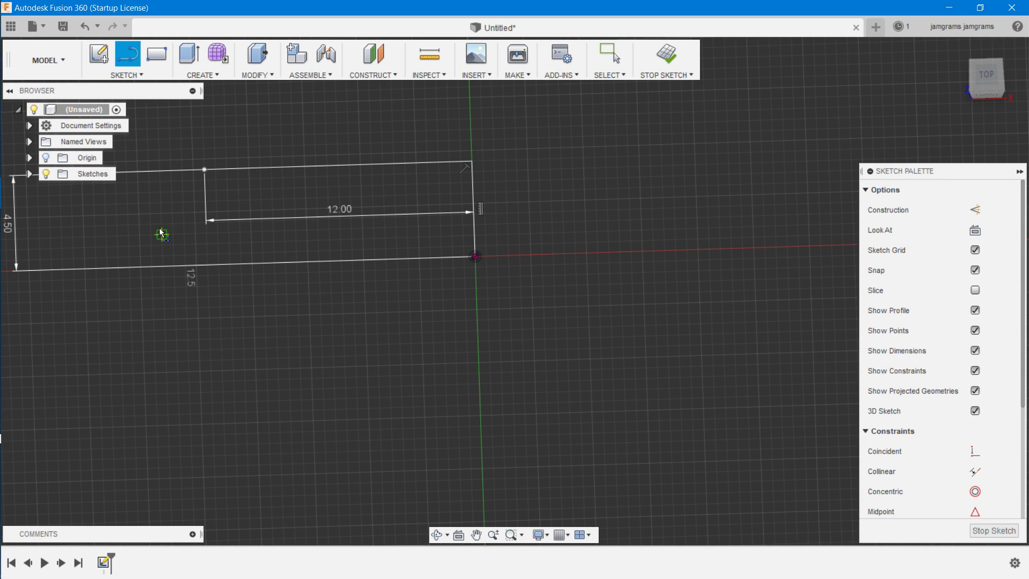
pyautogui.click(204, 170)
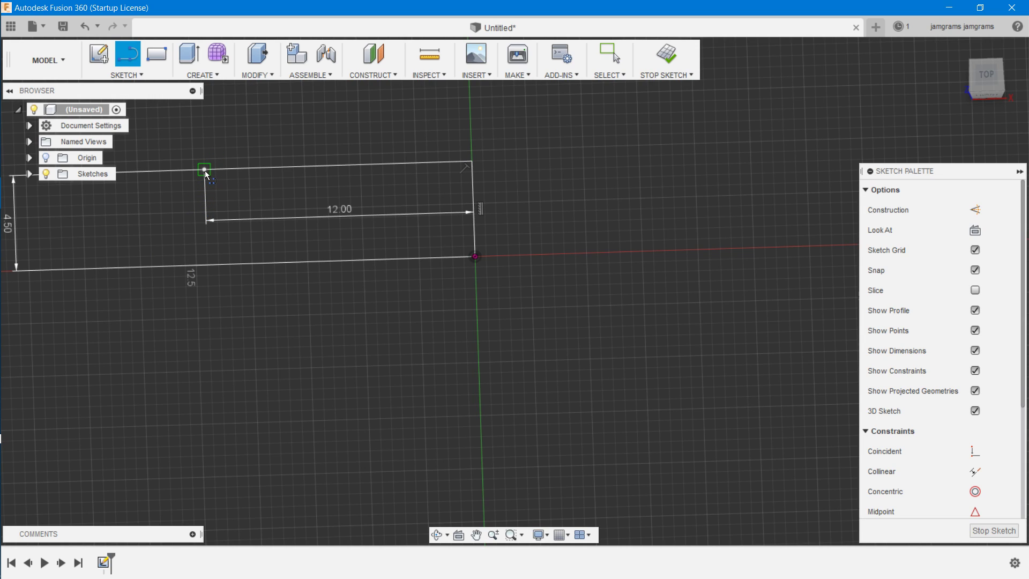
pyautogui.click(207, 264)
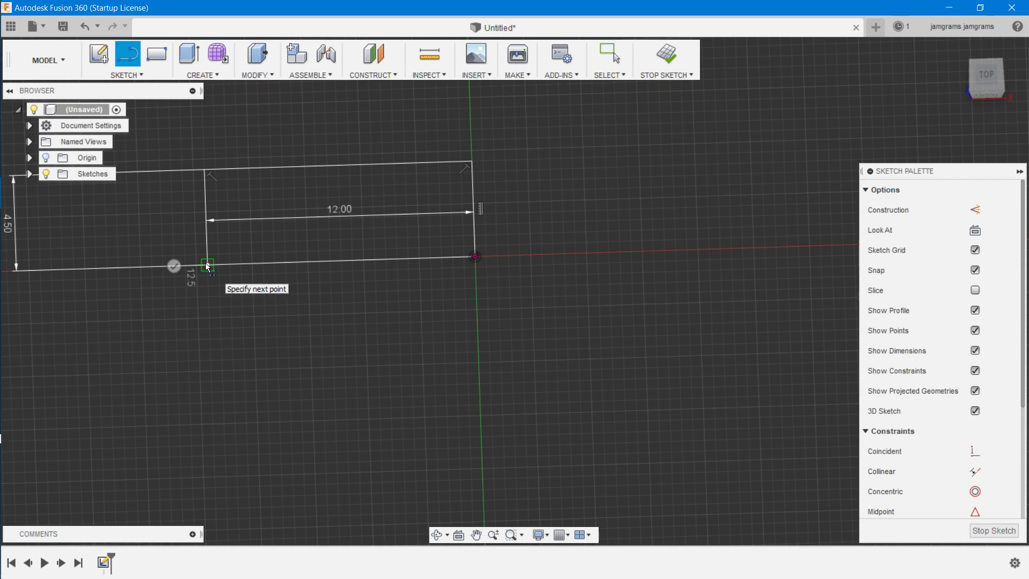
pyautogui.click(475, 257)
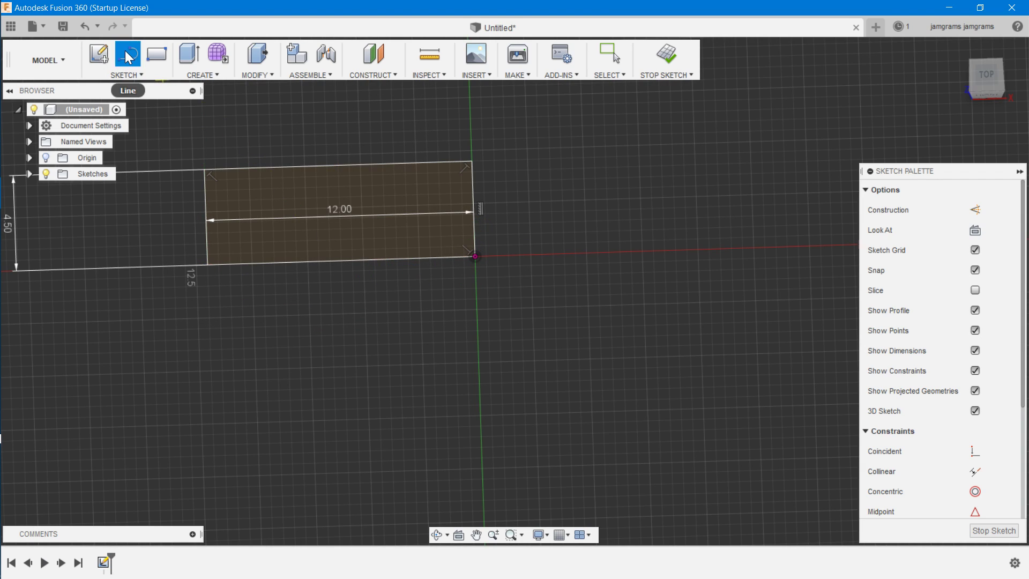
pyautogui.click(474, 211)
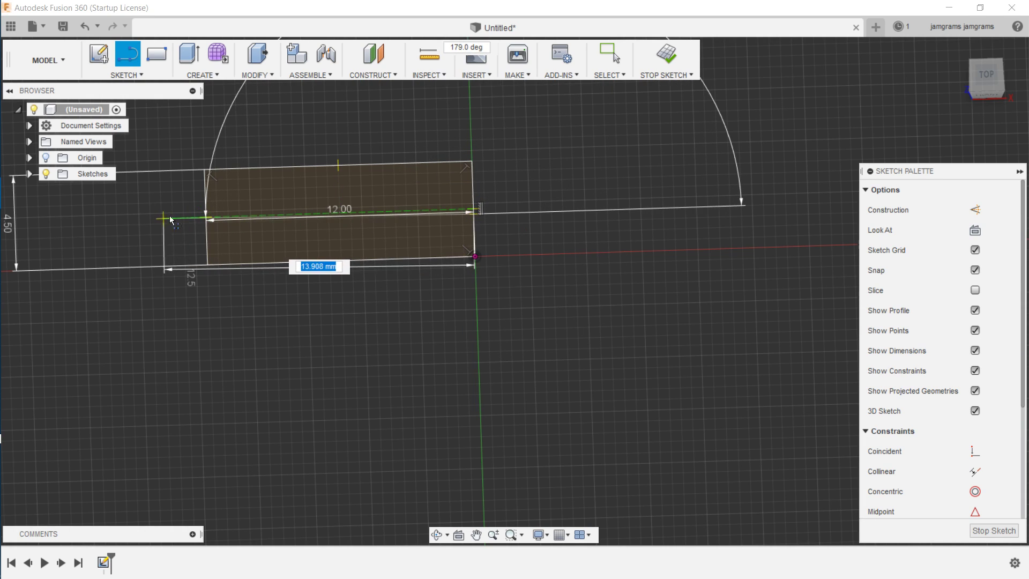
pyautogui.doubleClick(204, 217)
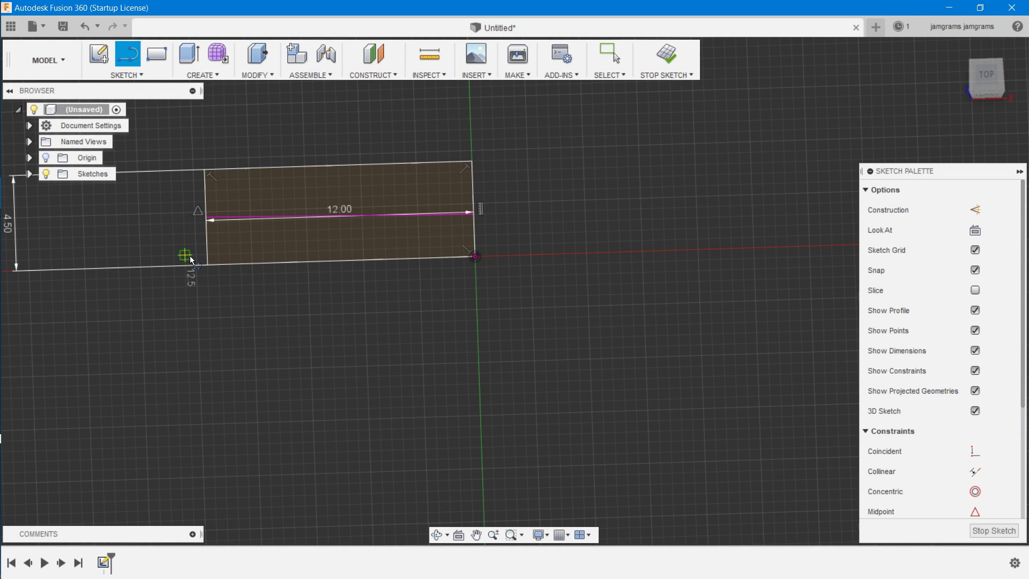
# - Extrude the lower half of the split rectangle, beside the origin, 12 mm as a new body
pyautogui.click(185, 56)
pyautogui.click(333, 238)
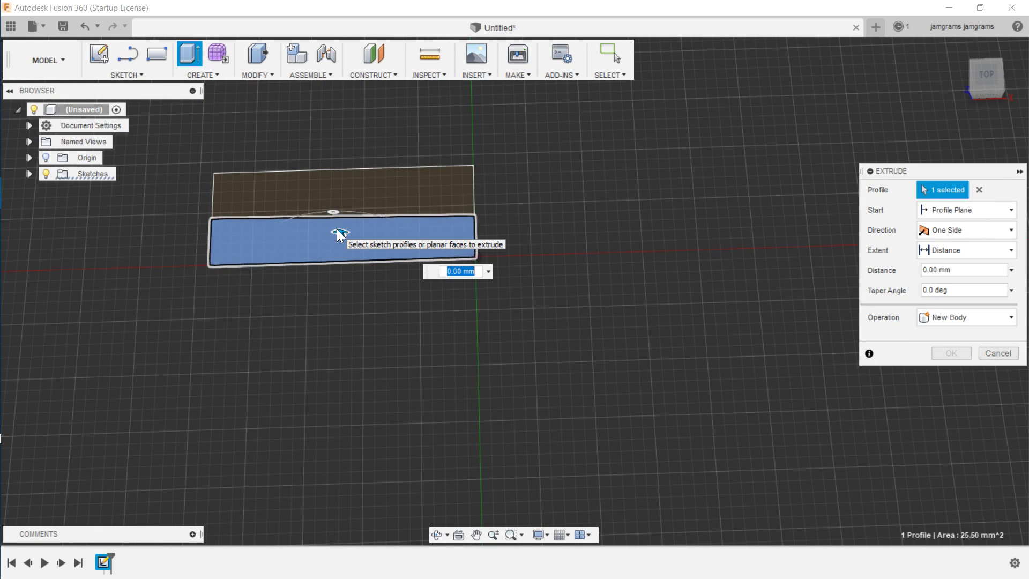
pyautogui.write('12')
pyautogui.press('Return')
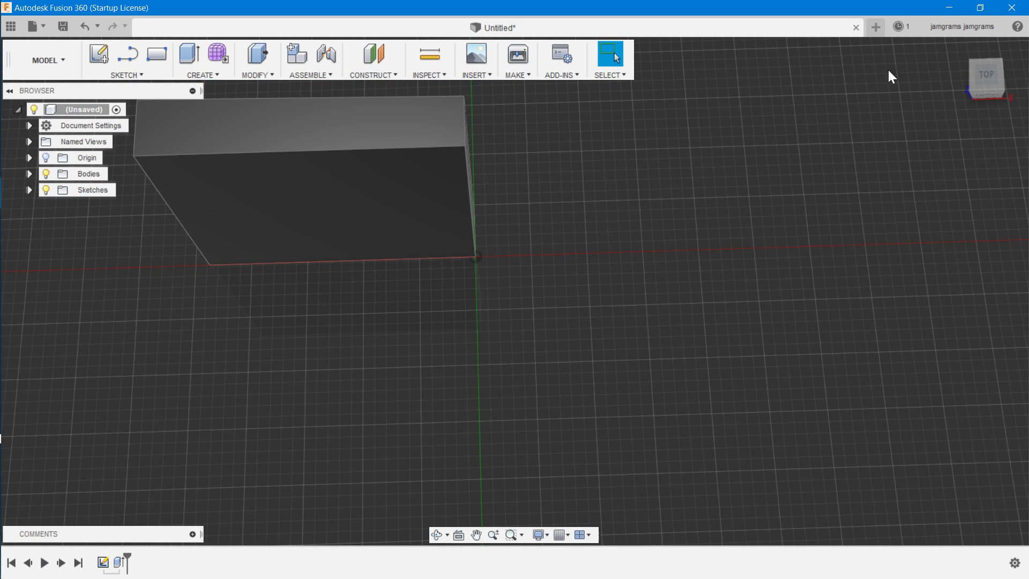
# - Start a new sketch on the large square face of the extruded body
pyautogui.moveTo(985, 78)
pyautogui.mouseDown()
pyautogui.moveTo(997, 109)
pyautogui.moveTo(1000, 86)
pyautogui.moveTo(979, 79)
pyautogui.moveTo(994, 82)
pyautogui.mouseUp()
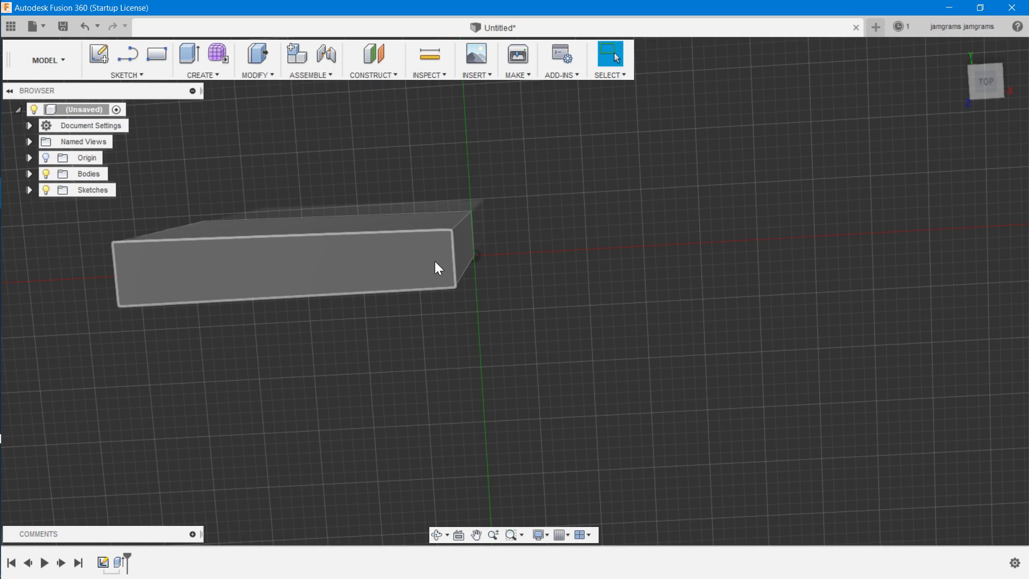
pyautogui.moveTo(980, 81)
pyautogui.mouseDown()
pyautogui.moveTo(986, 117)
pyautogui.moveTo(984, 104)
pyautogui.mouseUp()
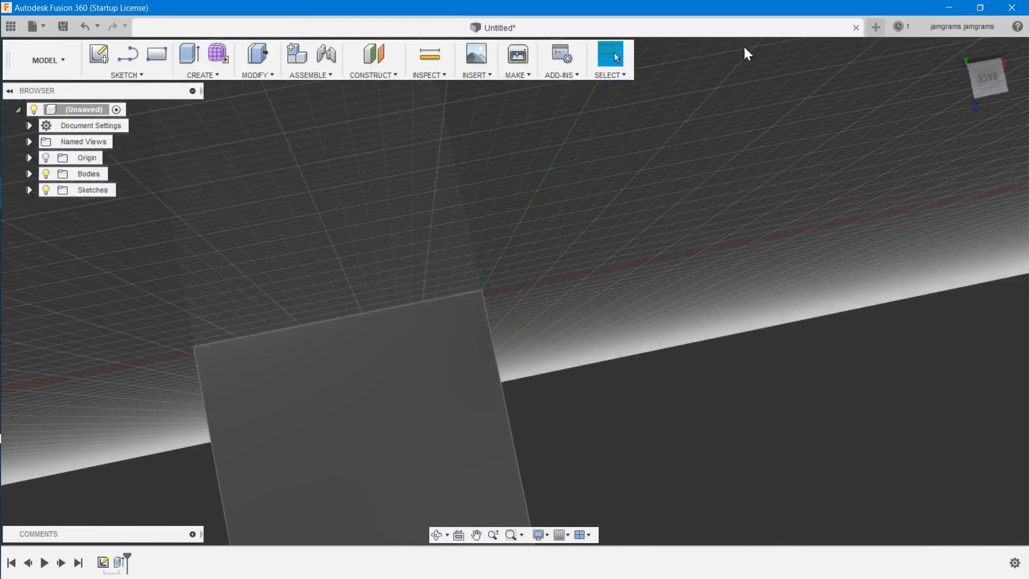
pyautogui.click(98, 53)
pyautogui.click(358, 367)
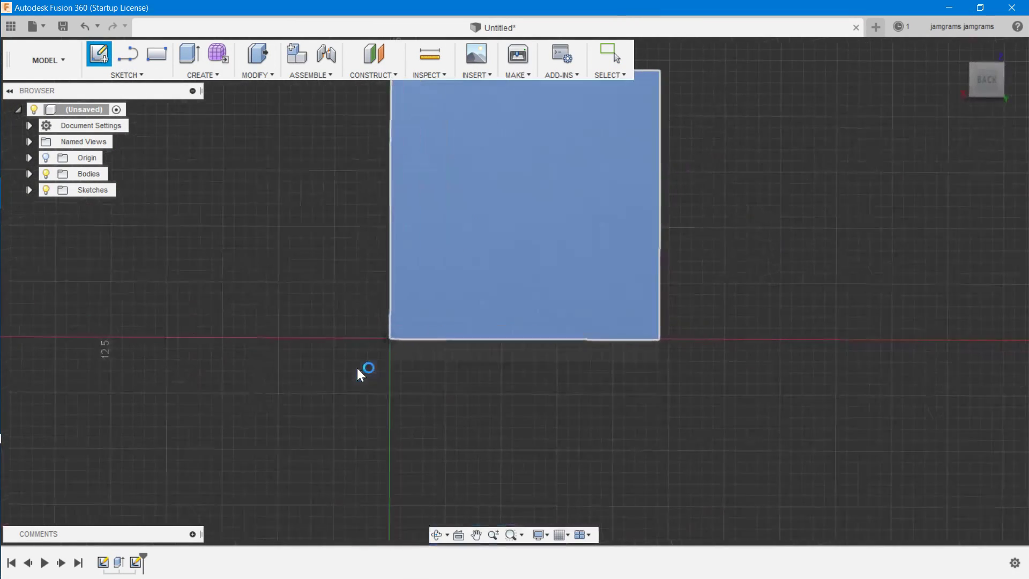
pyautogui.scroll(-5, 400, 329)
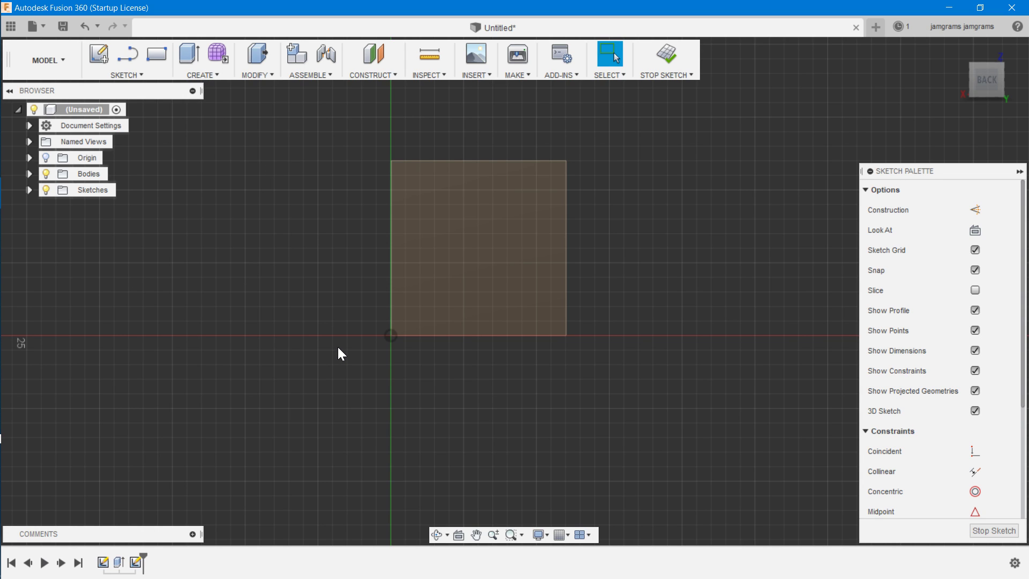
# - Switch to the Tinkercad design, examine the insert's plate and base flange from the front, and return to Fusion 360
pyautogui.hotkey('alt', 'Tab')
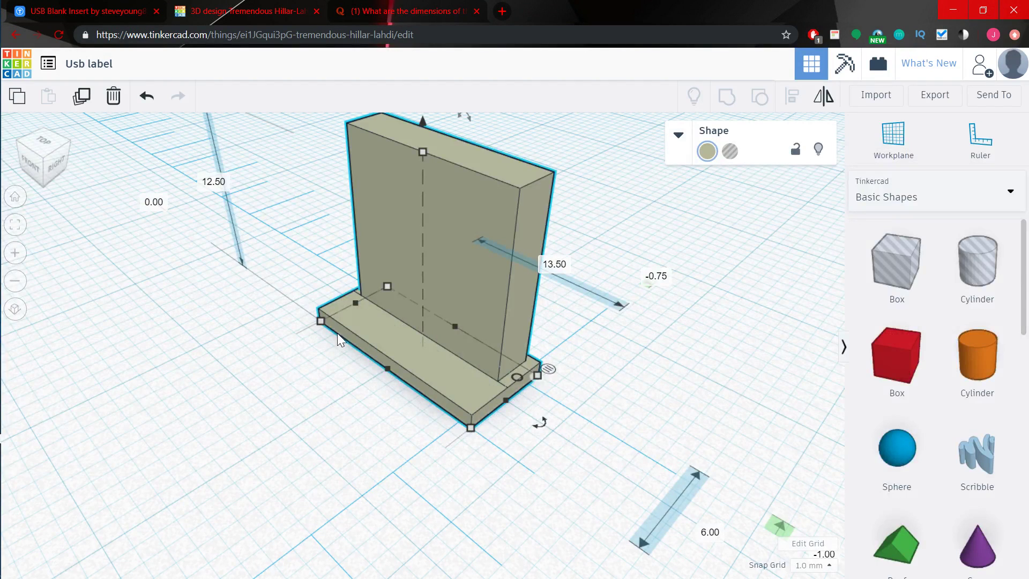
pyautogui.moveTo(500, 391); pyautogui.dragTo(367, 395, button='right')
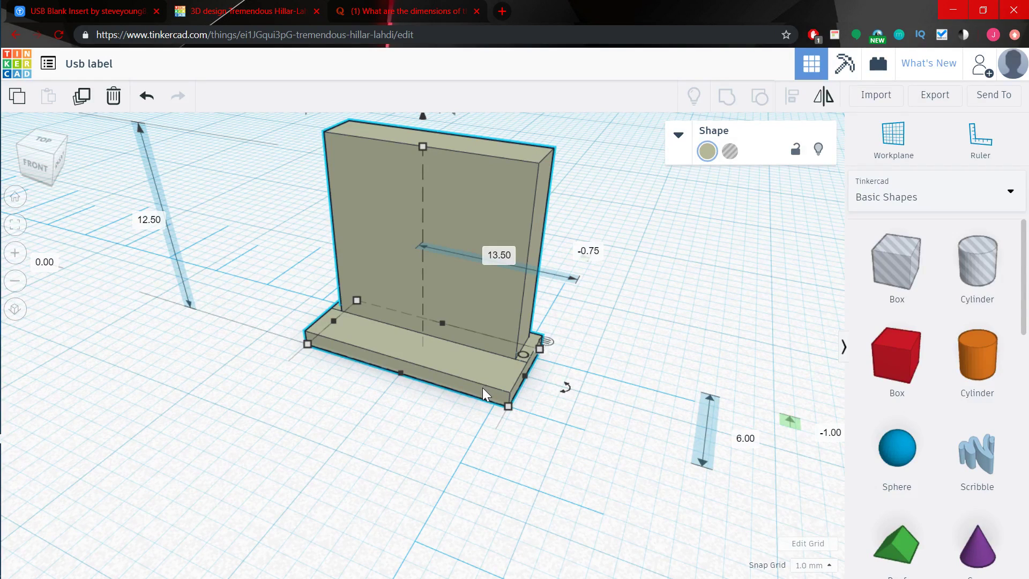
pyautogui.hotkey('alt', 'Tab')
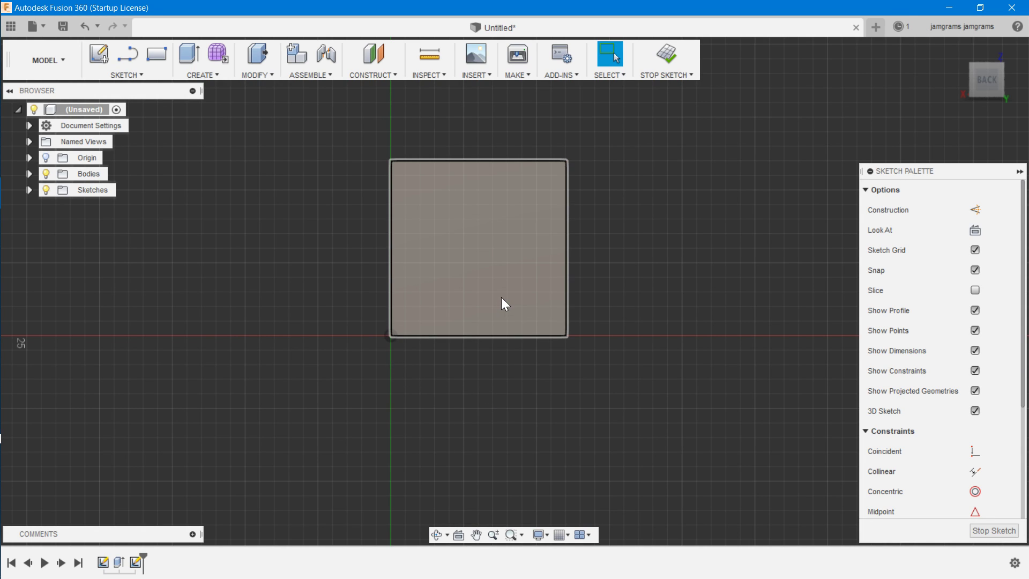
# - Draw a 2 mm line from the origin outward along the red axis, away from the body's square face
pyautogui.scroll(-2, 500, 297)
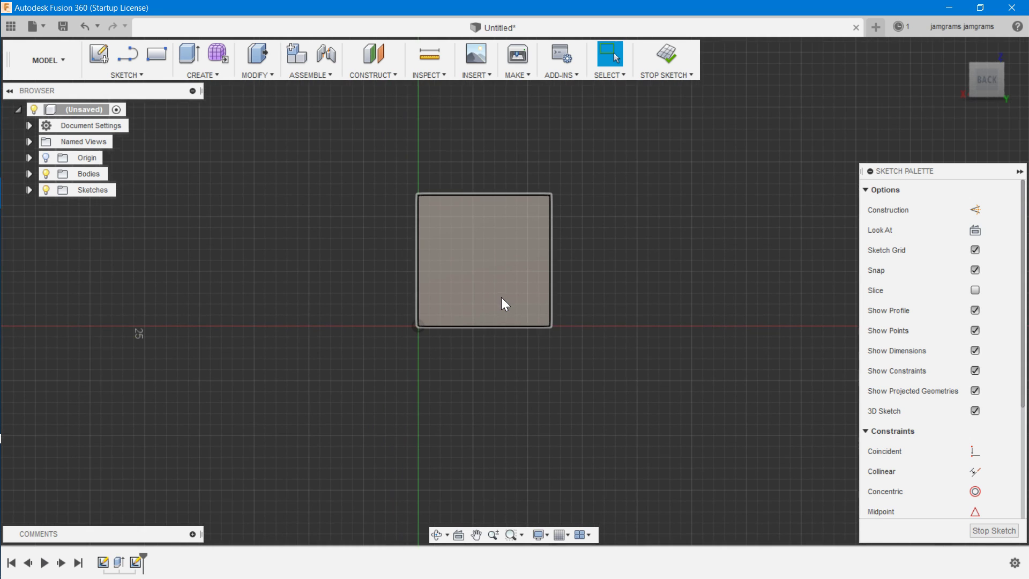
pyautogui.scroll(4, 501, 297)
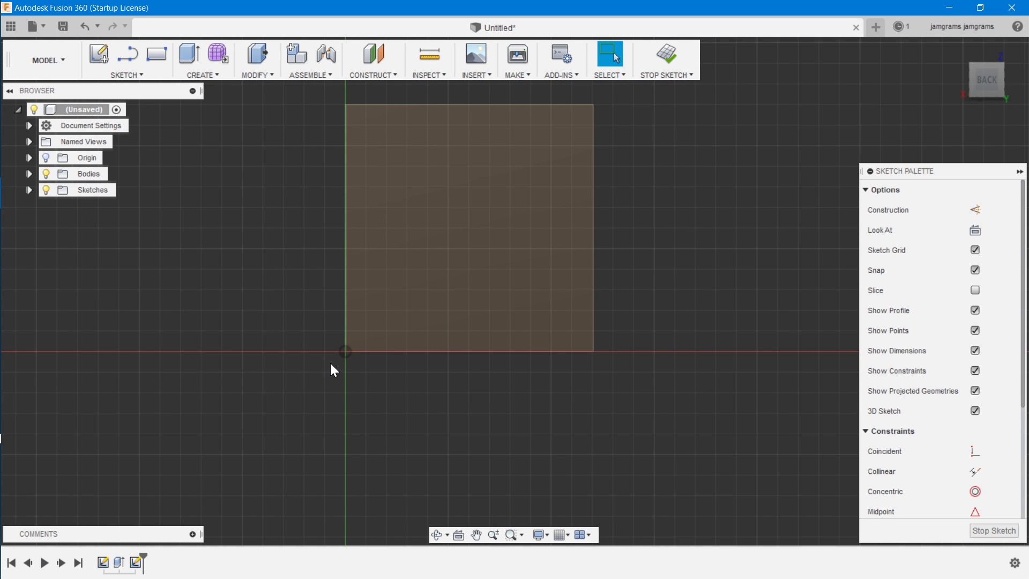
pyautogui.click(128, 53)
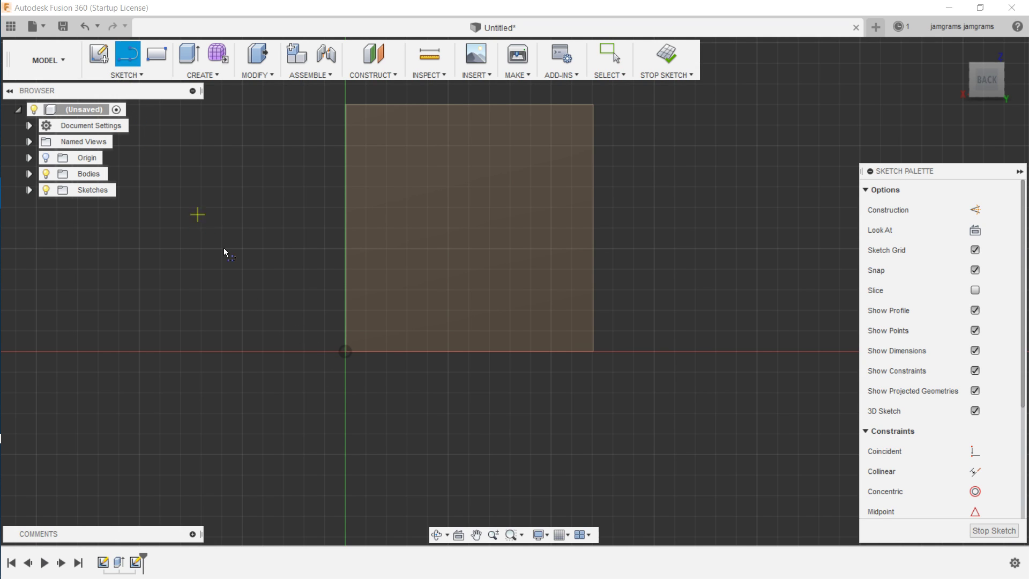
pyautogui.moveTo(345, 351)
pyautogui.mouseDown()
pyautogui.moveTo(300, 362)
pyautogui.moveTo(298, 354)
pyautogui.mouseUp()
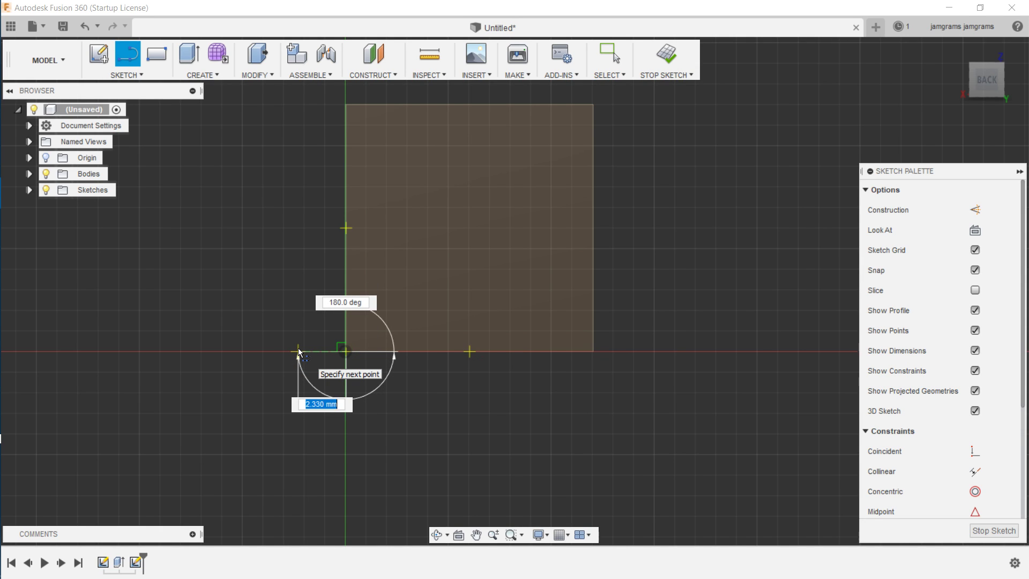
pyautogui.write('2')
pyautogui.press('Return')
pyautogui.press('Escape')
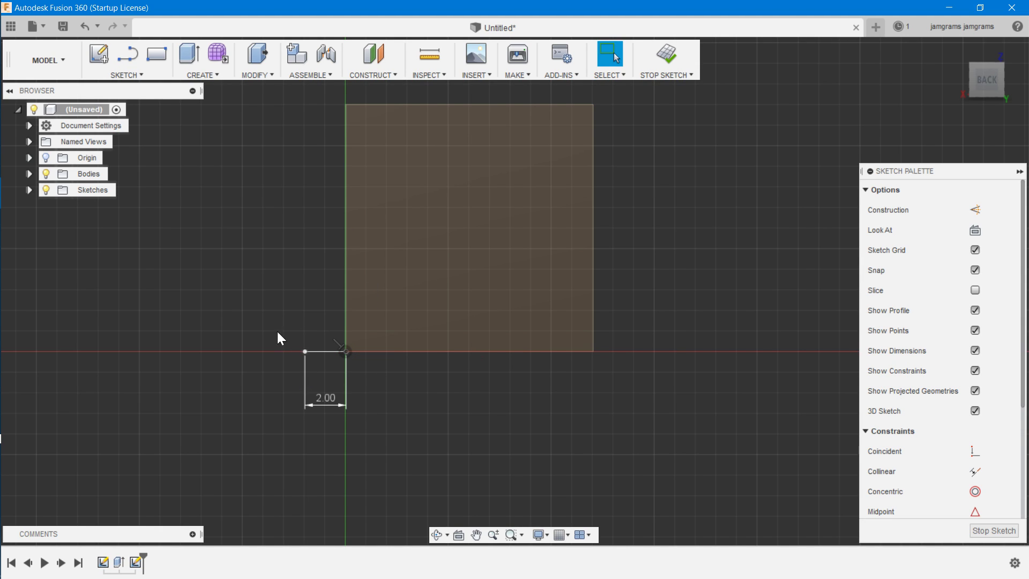
# - Draw a 40 mm line straight down from the outer end of the 2 mm line
pyautogui.moveTo(242, 261)
pyautogui.mouseDown(button='right')
pyautogui.moveTo(247, 323)
pyautogui.moveTo(242, 273)
pyautogui.mouseUp(button='right')
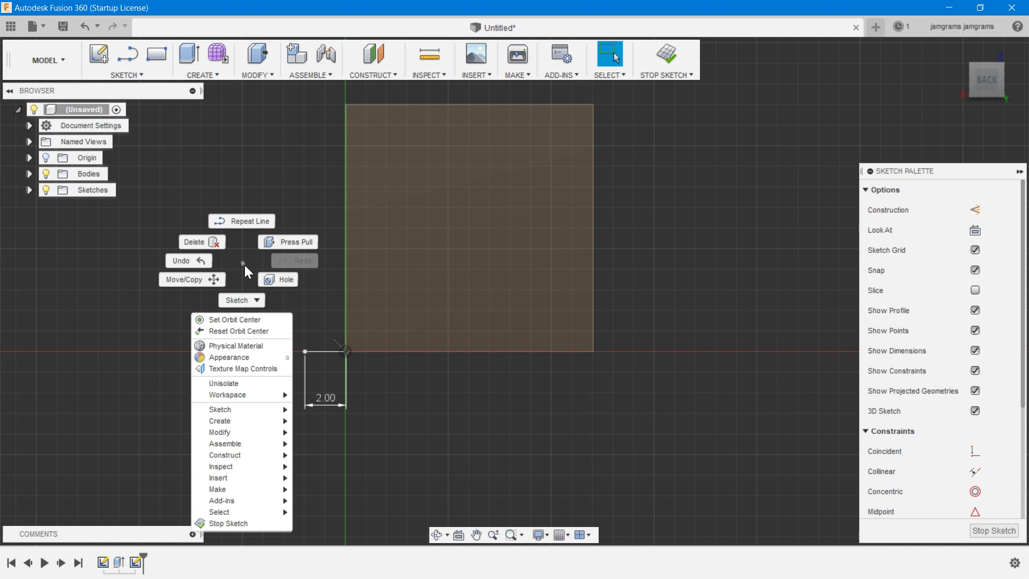
pyautogui.click(245, 267)
pyautogui.rightClick(247, 275)
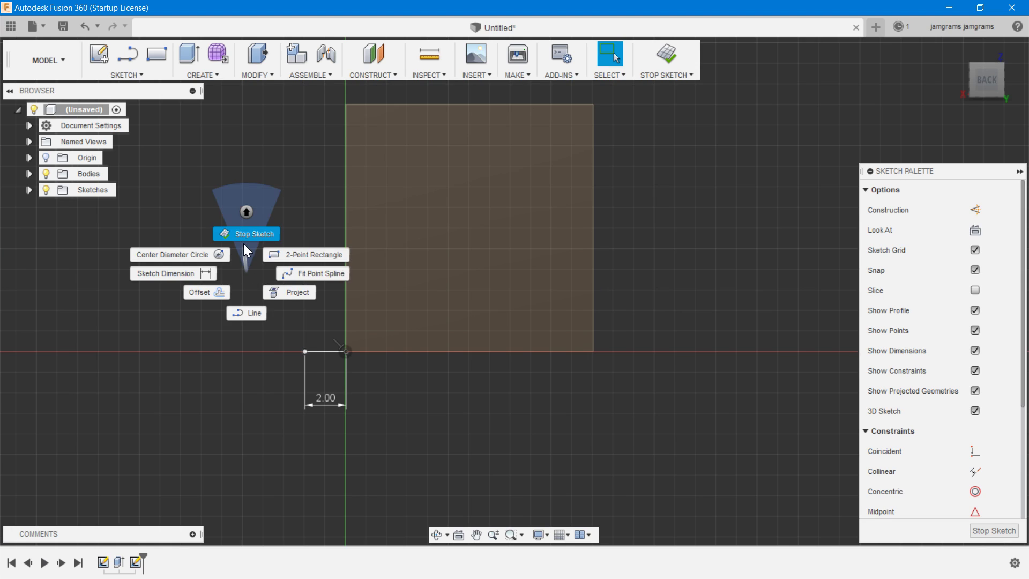
pyautogui.click(248, 309)
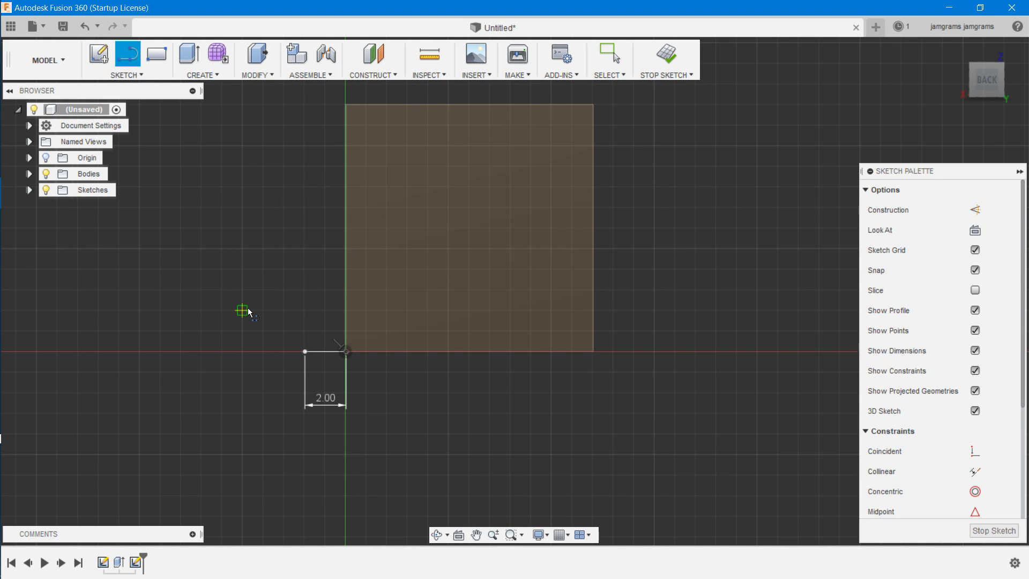
pyautogui.click(305, 352)
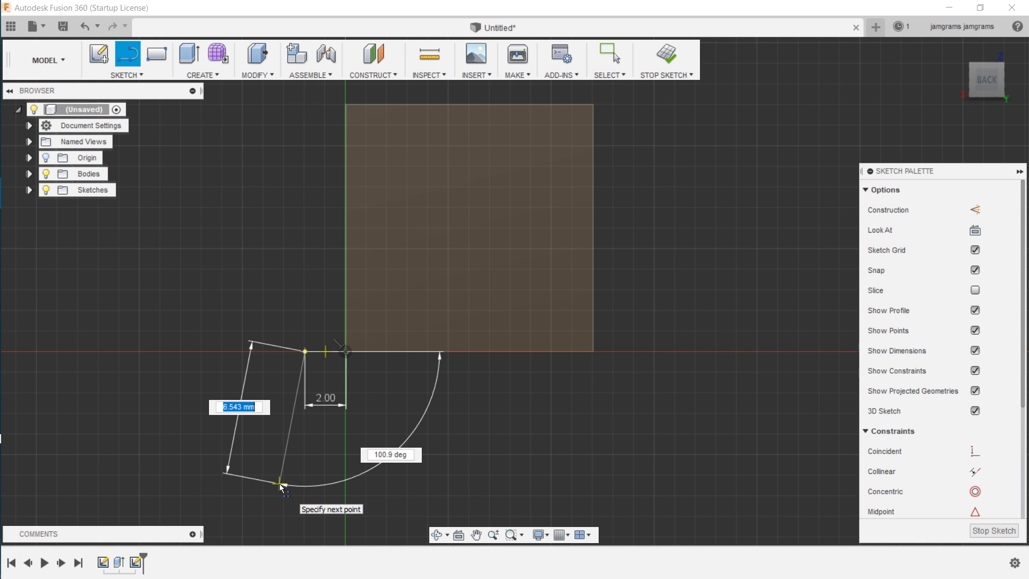
pyautogui.write('40')
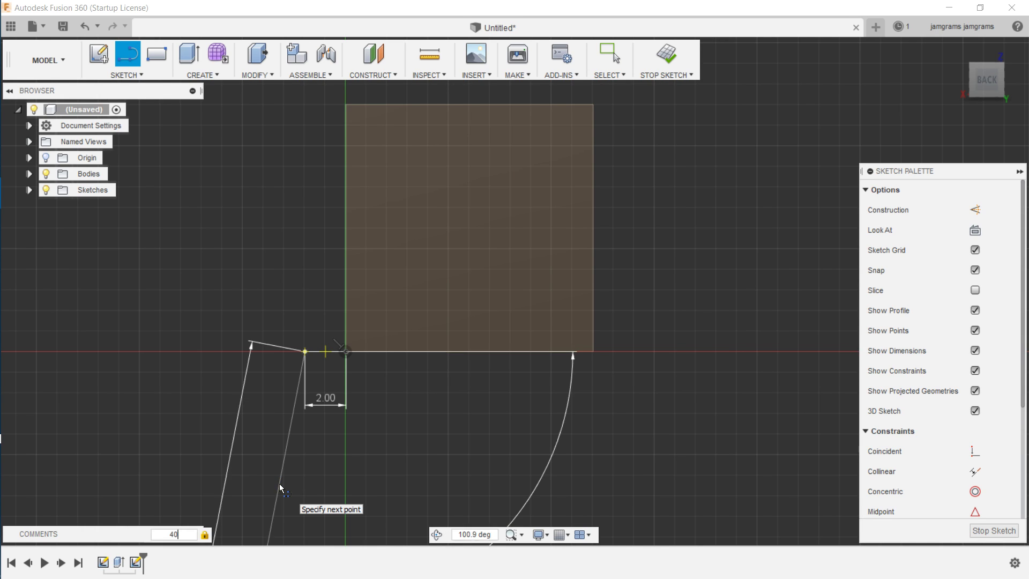
pyautogui.scroll(3, 292, 464)
pyautogui.scroll(-3, 298, 460)
pyautogui.scroll(-2, 298, 458)
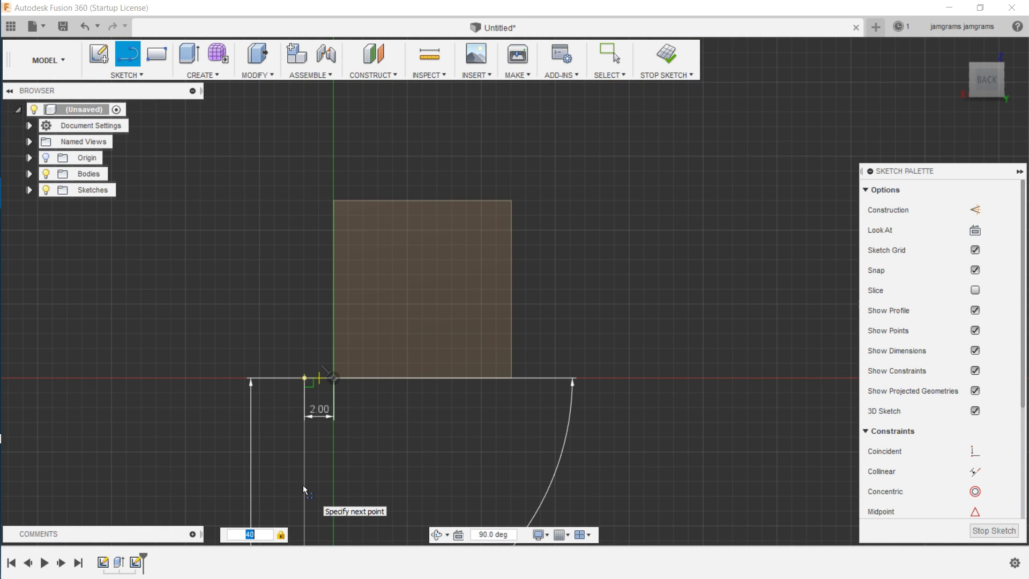
pyautogui.press('Return')
pyautogui.scroll(3, 302, 486)
pyautogui.scroll(-3, 303, 486)
pyautogui.scroll(-1, 303, 485)
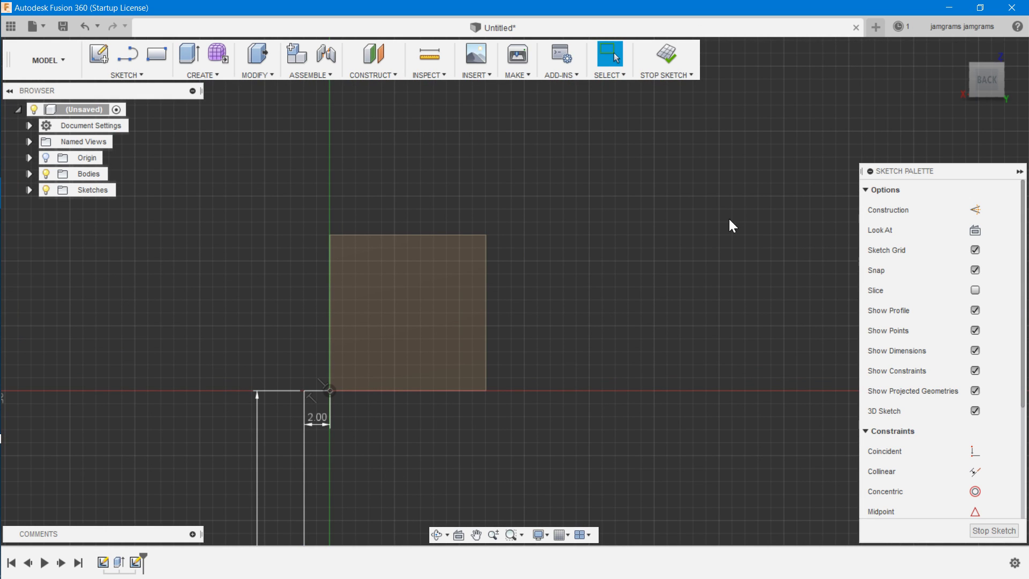
# - Undo the 40 mm line and the 2 mm line, leaving the face sketch without drawn lines
pyautogui.click(476, 534)
pyautogui.moveTo(495, 475)
pyautogui.mouseDown()
pyautogui.moveTo(534, 332)
pyautogui.moveTo(516, 276)
pyautogui.moveTo(518, 291)
pyautogui.mouseUp()
pyautogui.scroll(-3, 534, 333)
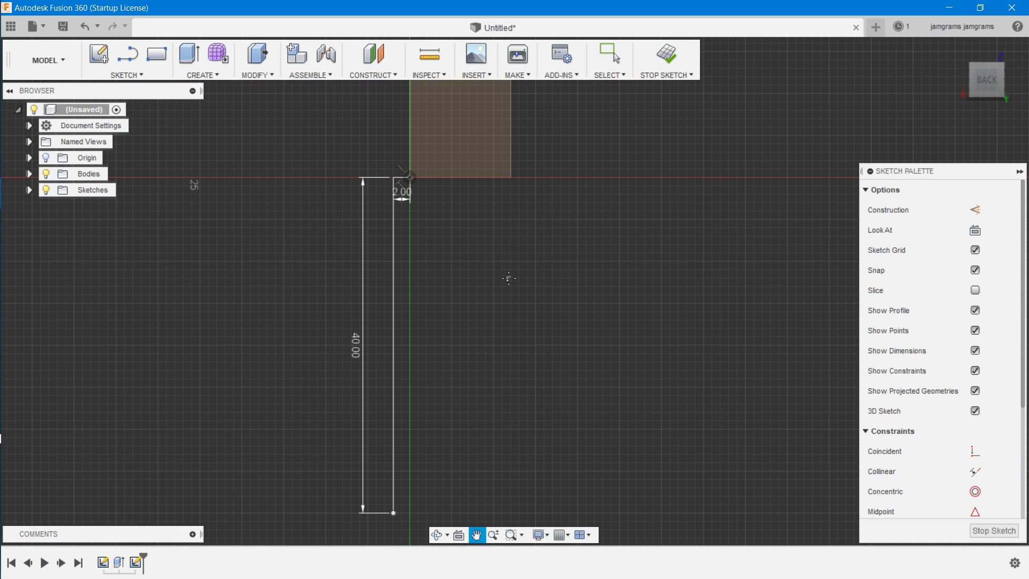
pyautogui.press('Escape')
pyautogui.hotkey('ctrl', 'z')
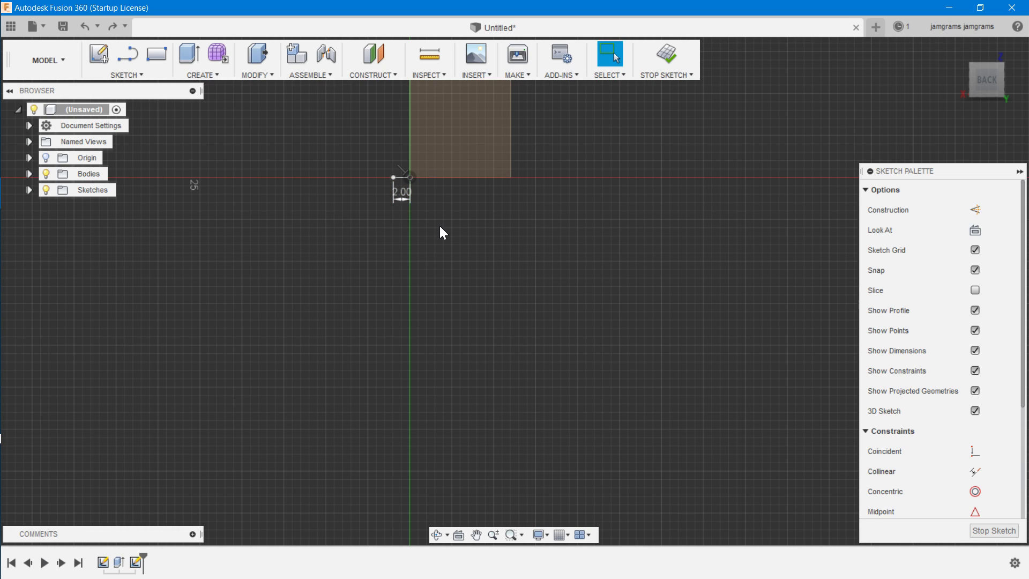
pyautogui.hotkey('ctrl', 'z')
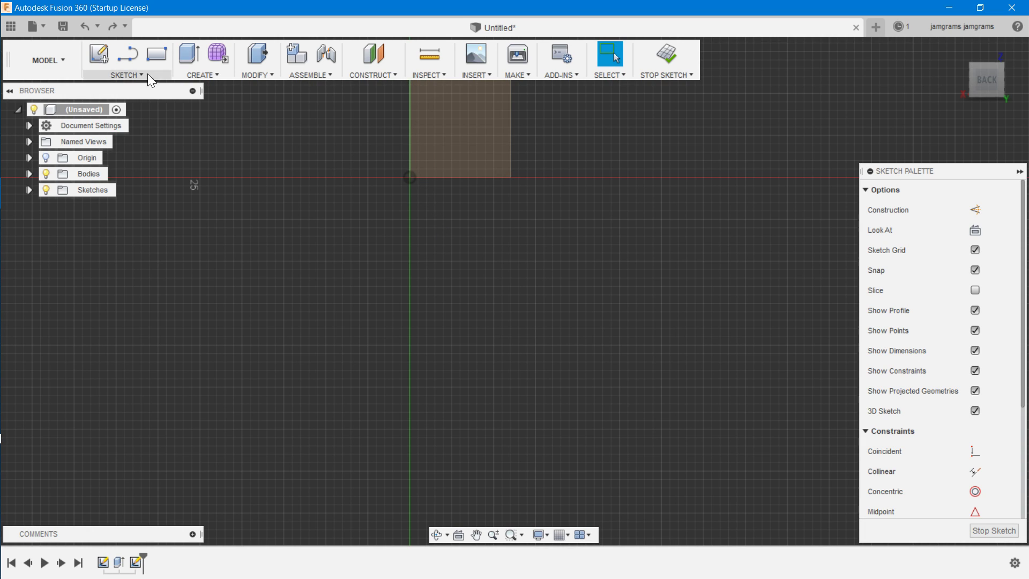
# - Draw a 5 mm line from the origin outward along the red axis, away from the body's square face
pyautogui.click(127, 54)
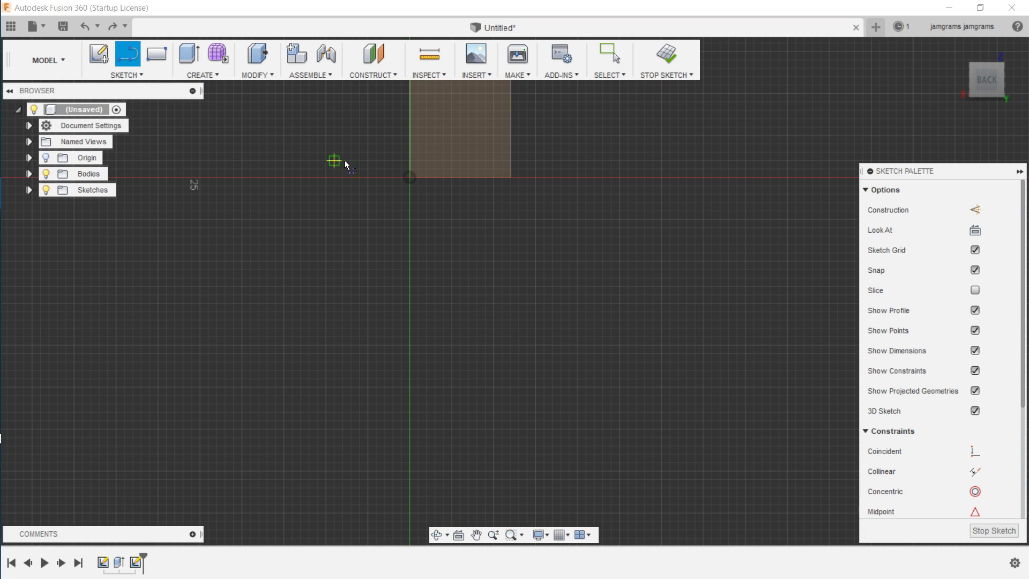
pyautogui.click(405, 176)
pyautogui.write('5')
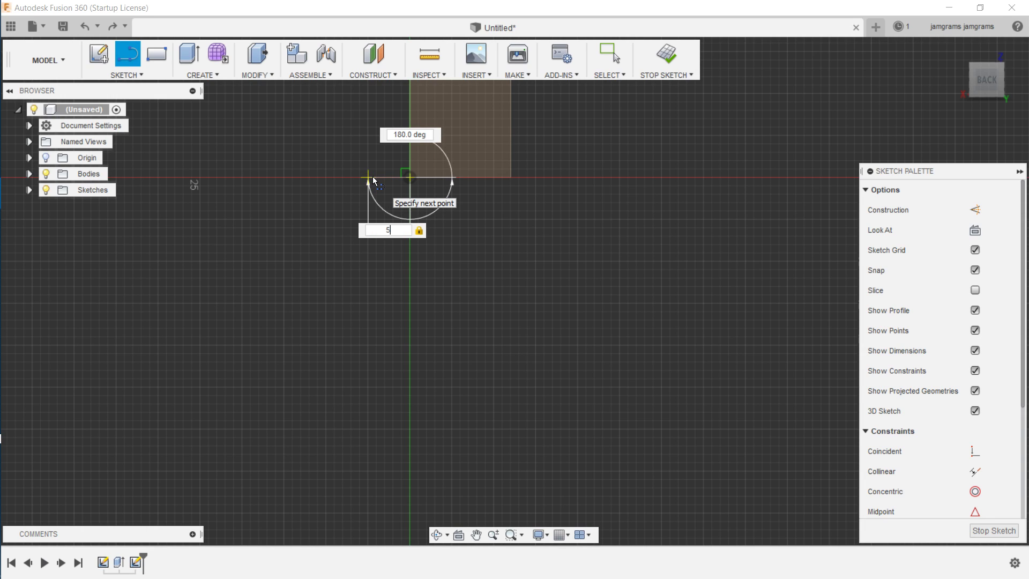
pyautogui.press('Return')
pyautogui.press('Escape')
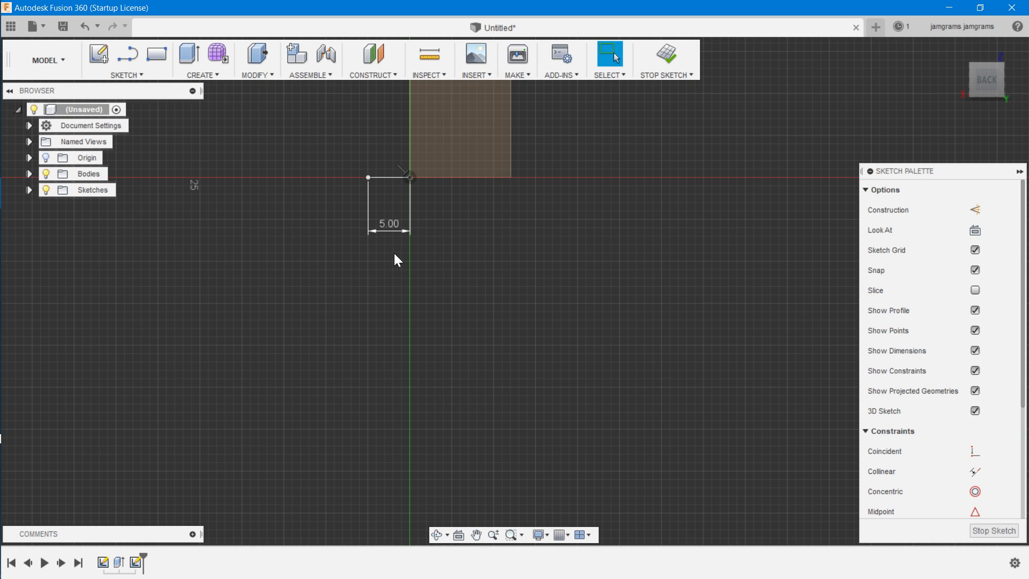
# - Try a 40 mm line slanting down at 96.1 degrees from the outer end of the 5 mm line, and undo it
pyautogui.click(129, 54)
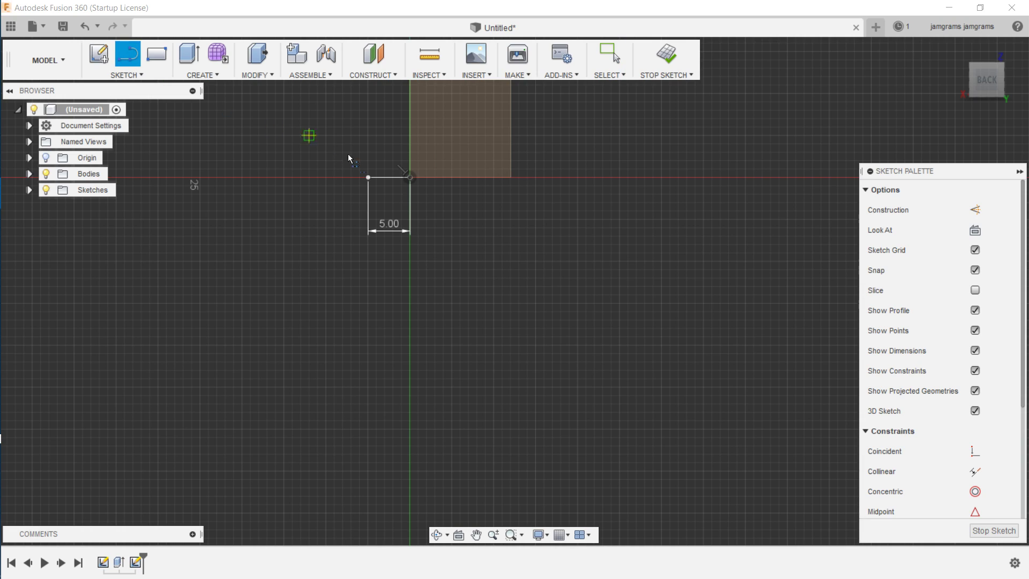
pyautogui.click(368, 178)
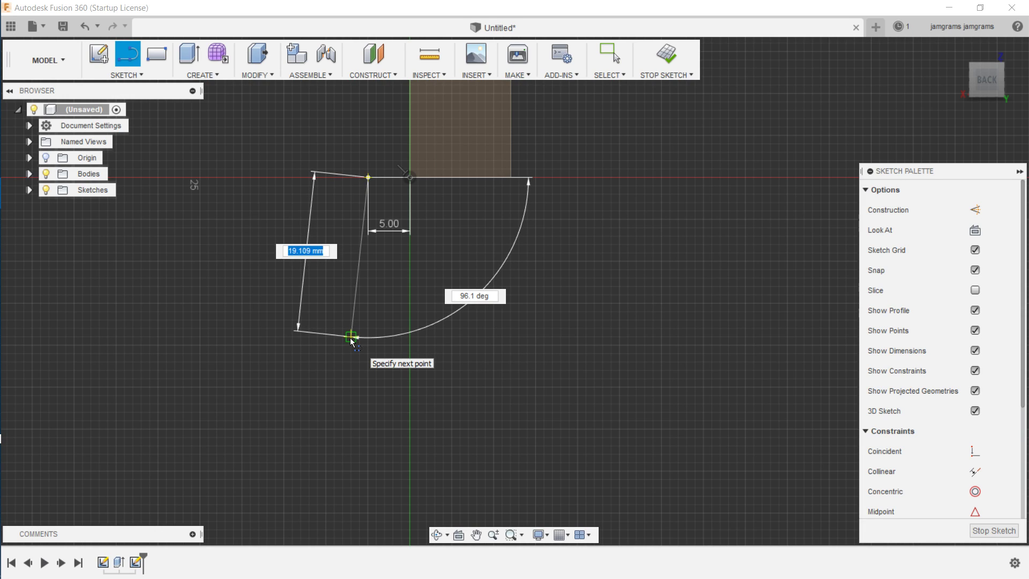
pyautogui.write('40')
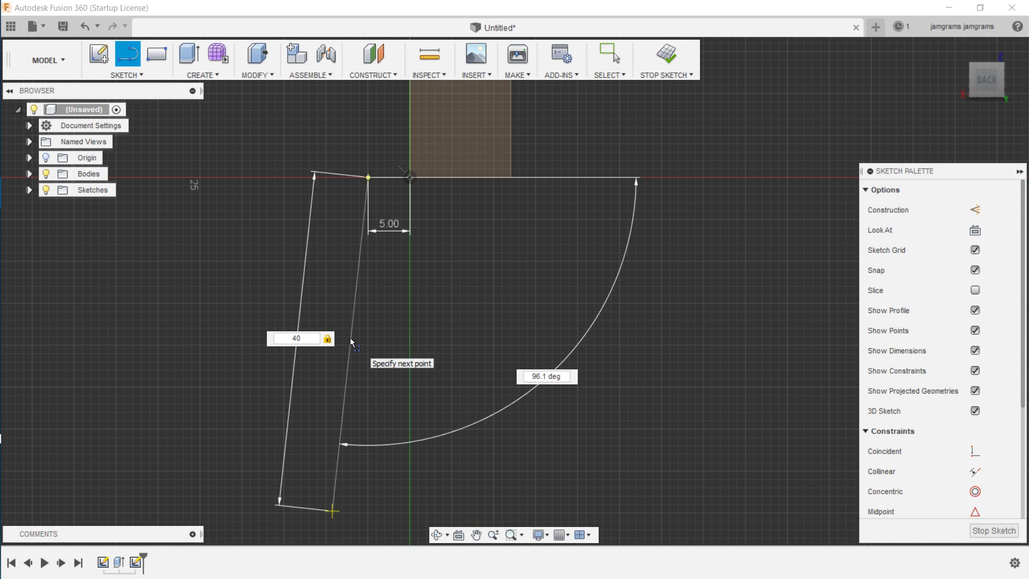
pyautogui.press('Return')
pyautogui.press('Escape')
pyautogui.hotkey('ctrl', 'z')
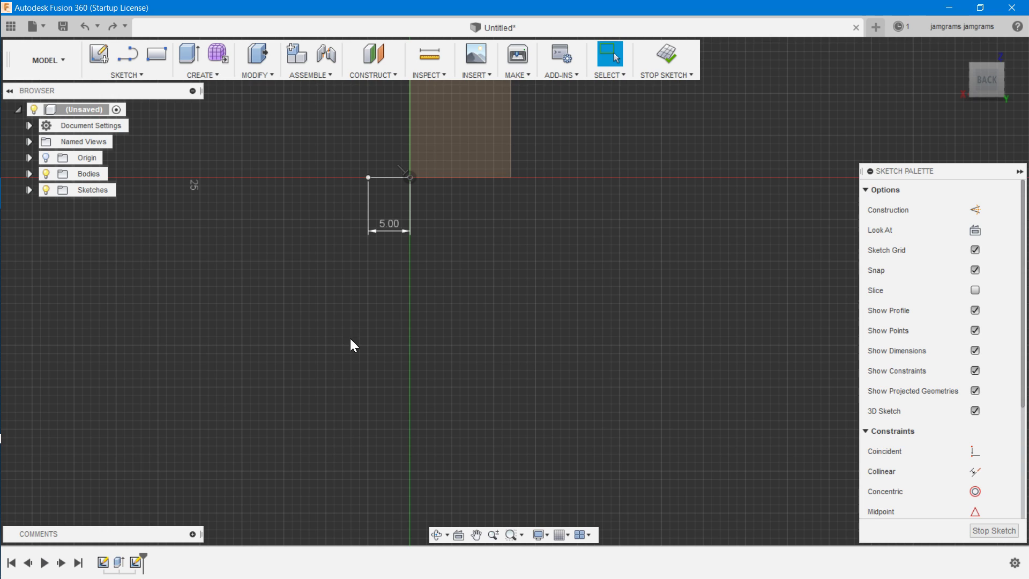
# - Draw a 40 mm line straight down at 90 degrees from the outer end of the 5 mm line
pyautogui.rightClick(348, 227)
pyautogui.click(346, 182)
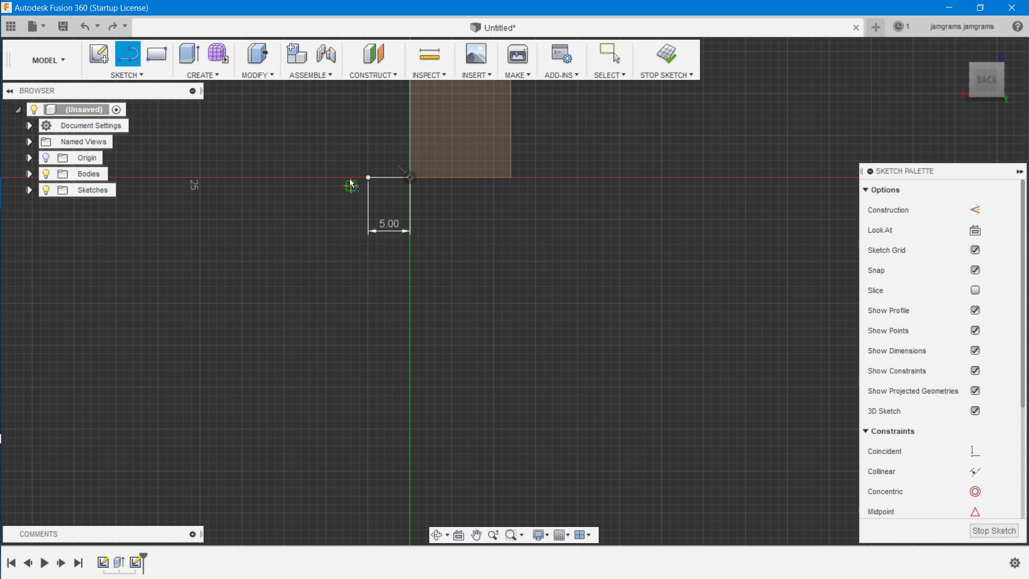
pyautogui.click(370, 178)
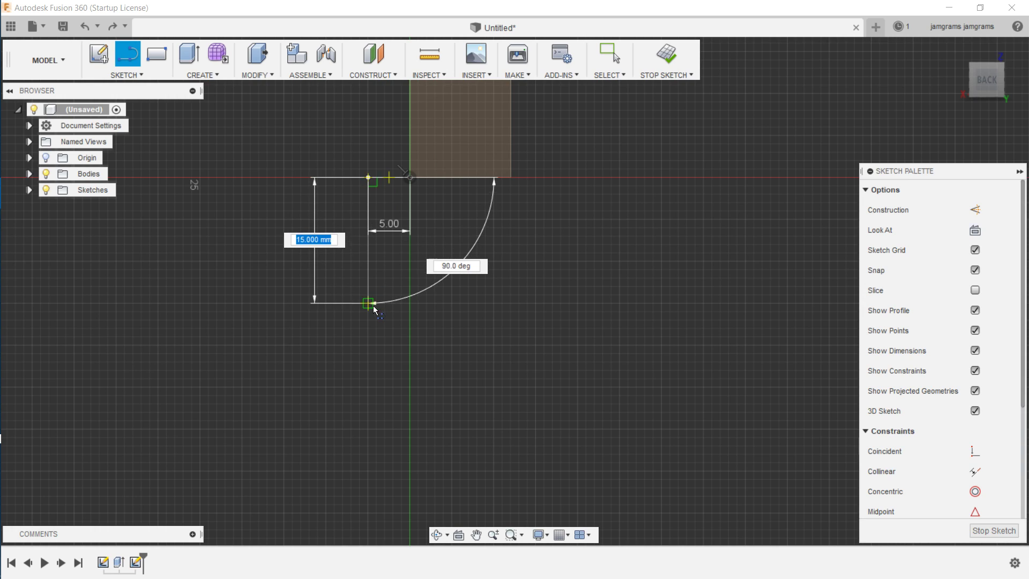
pyautogui.write('40')
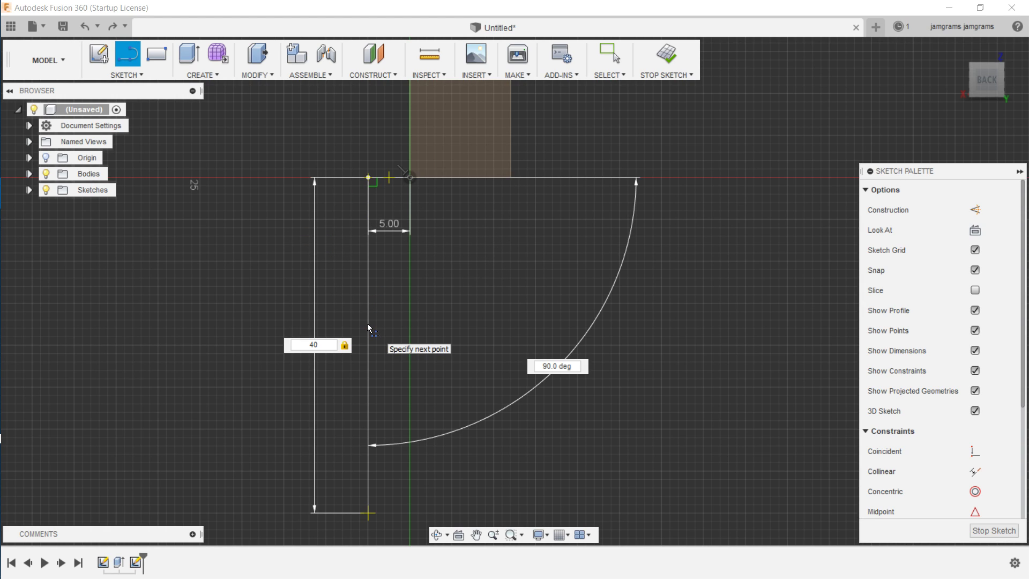
pyautogui.press('Return')
pyautogui.press('Escape')
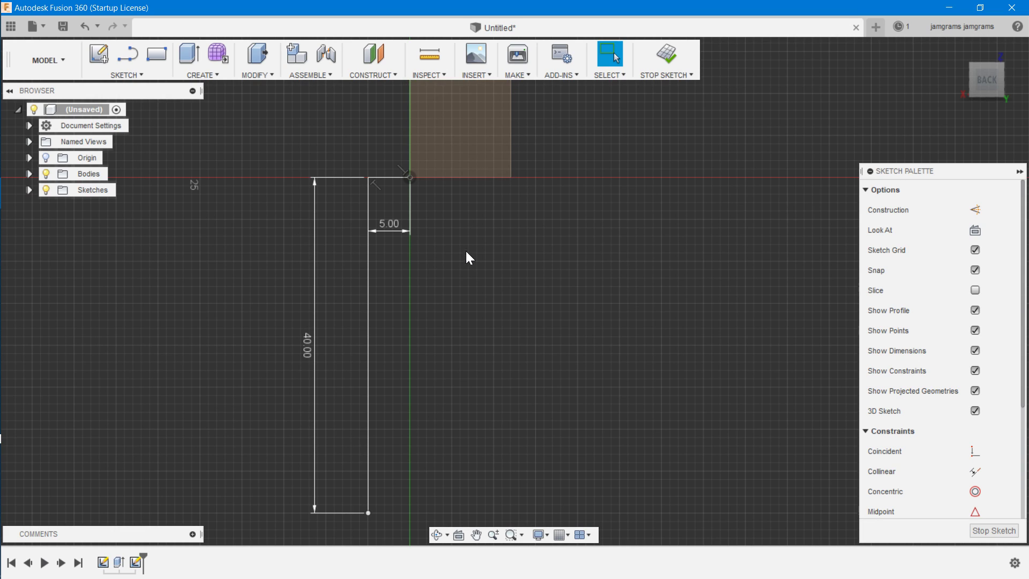
# - Draw a 5 mm line outward along the red axis from the square face's other lower corner
pyautogui.click(128, 53)
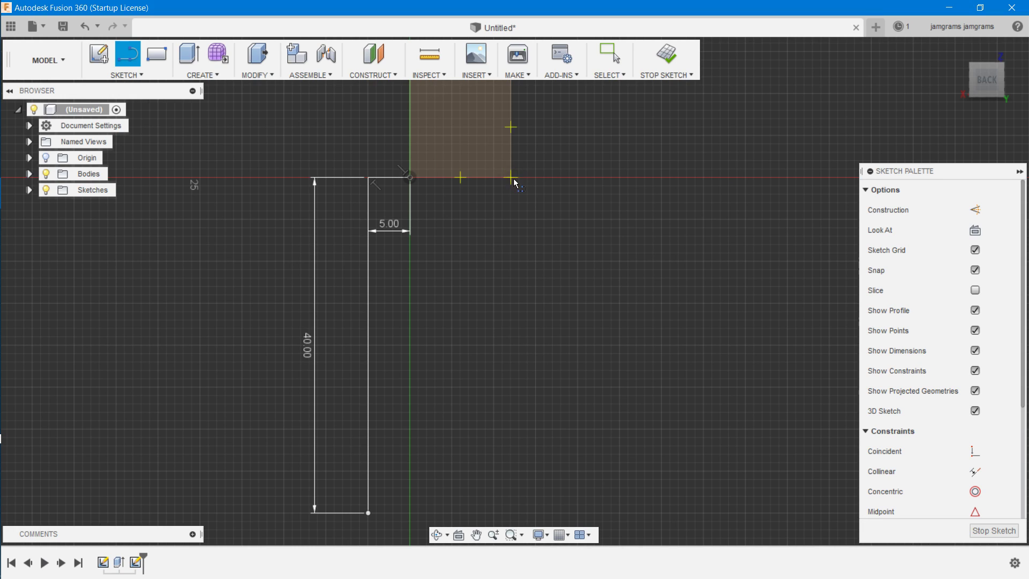
pyautogui.click(511, 177)
pyautogui.write('5')
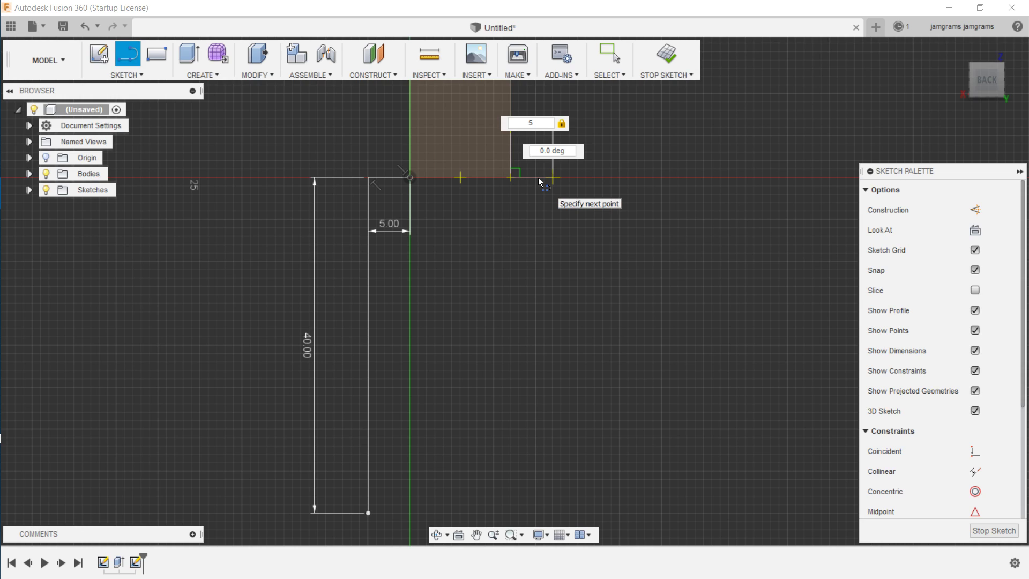
pyautogui.press('Return')
# - Draw a 40 mm line straight down from the outer end of the second 5 mm line
pyautogui.rightClick(542, 213)
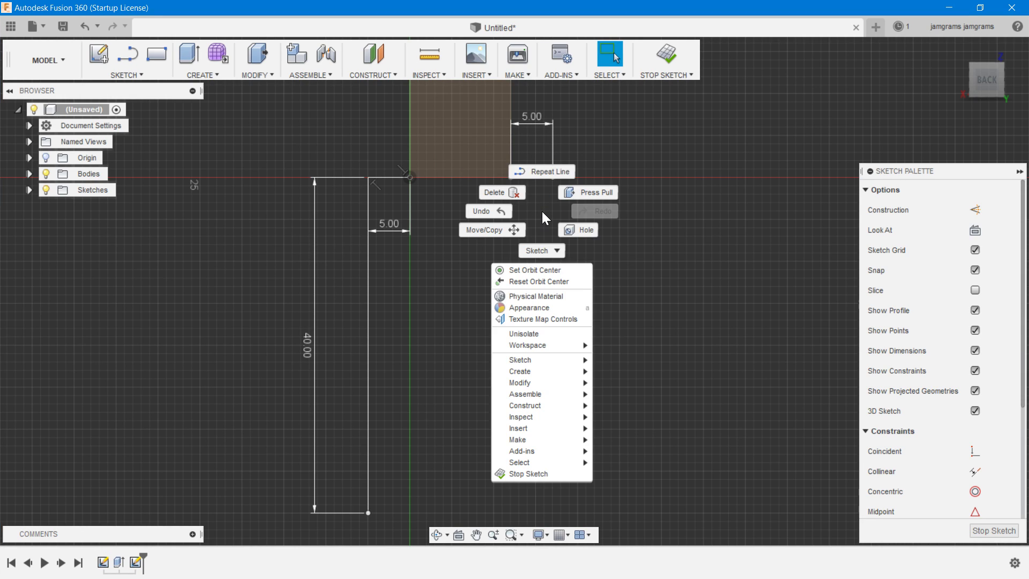
pyautogui.click(540, 177)
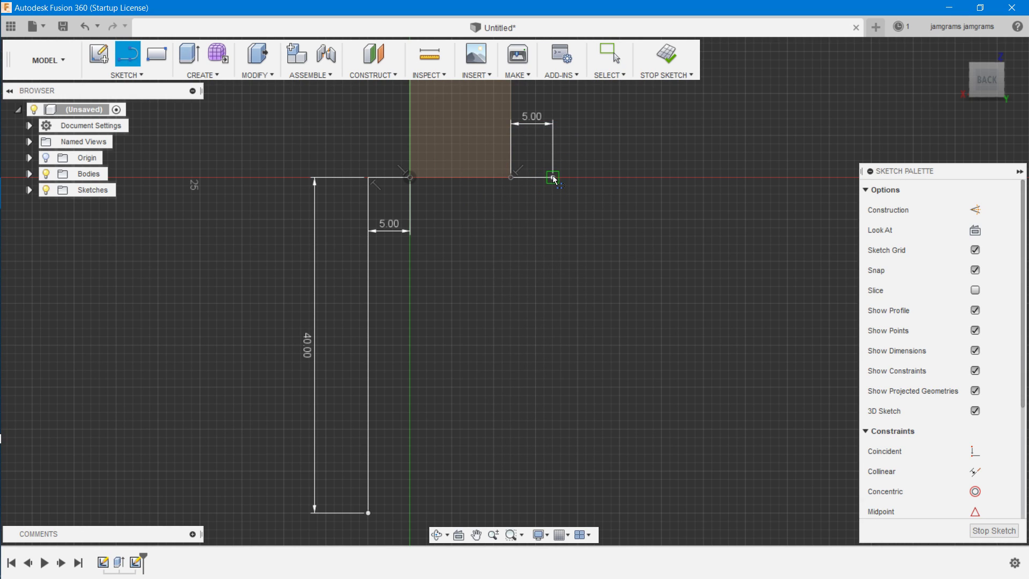
pyautogui.click(552, 177)
pyautogui.write('40')
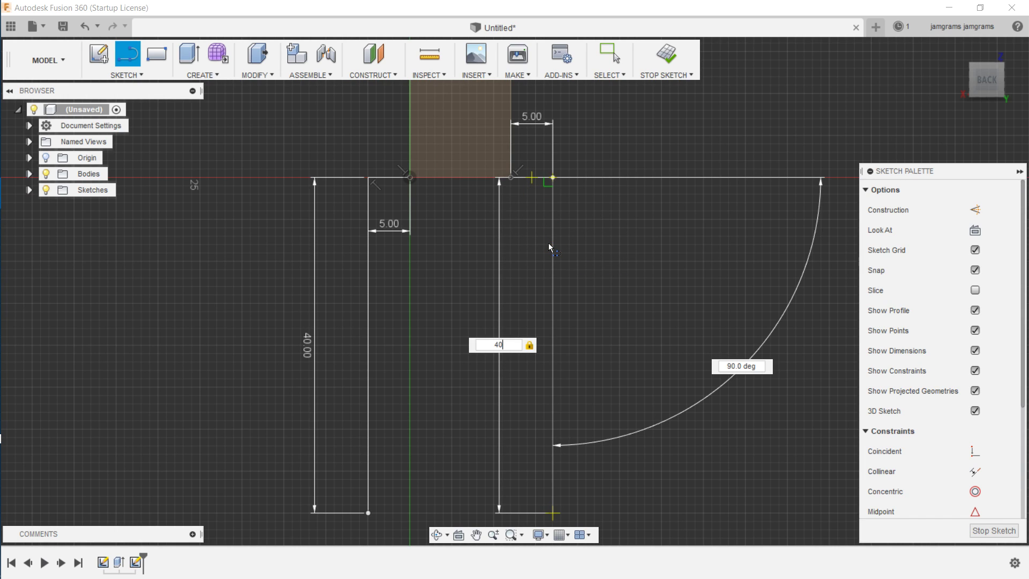
pyautogui.press('Return')
pyautogui.press('Escape')
# - Close the base outline with a line joining the lower ends of the two 40 mm lines, and end the Line command
pyautogui.rightClick(400, 461)
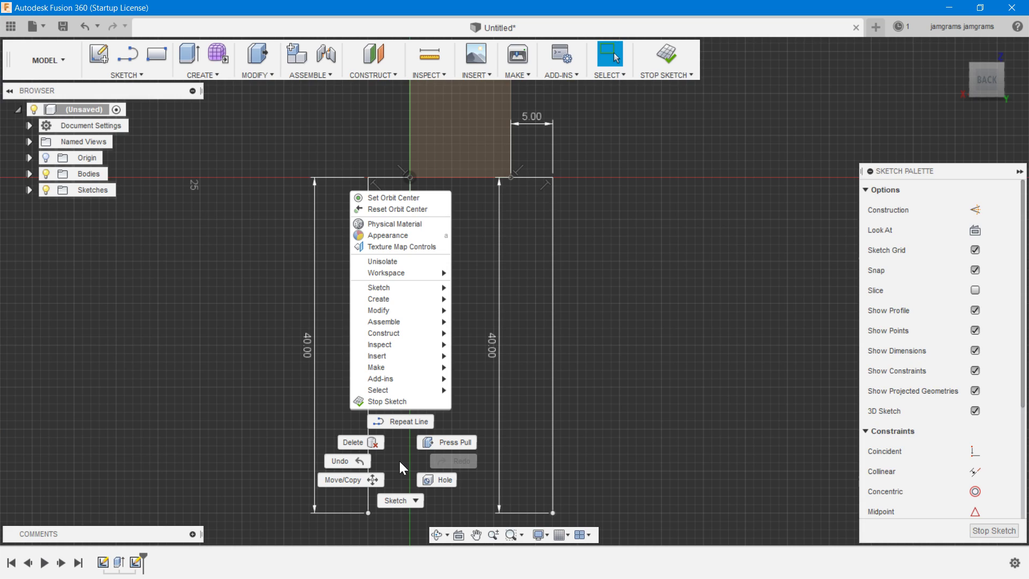
pyautogui.click(397, 423)
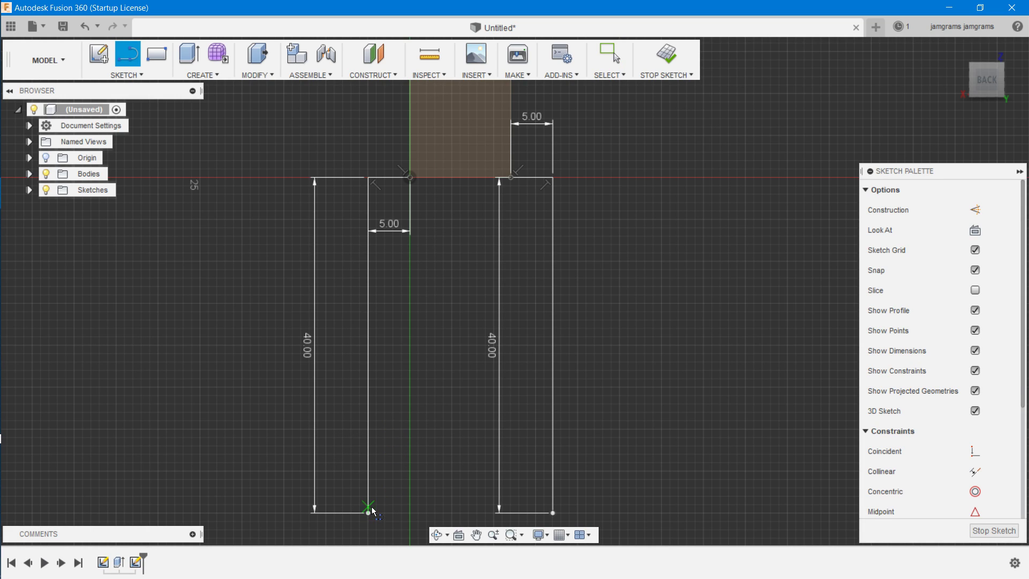
pyautogui.click(367, 512)
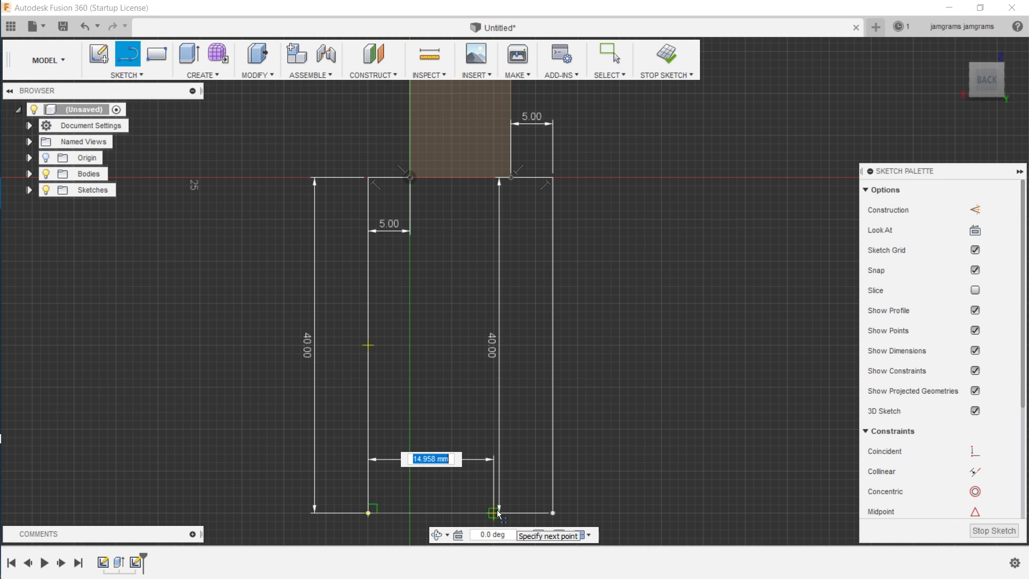
pyautogui.click(553, 514)
pyautogui.scroll(3, 570, 443)
pyautogui.scroll(-4, 570, 441)
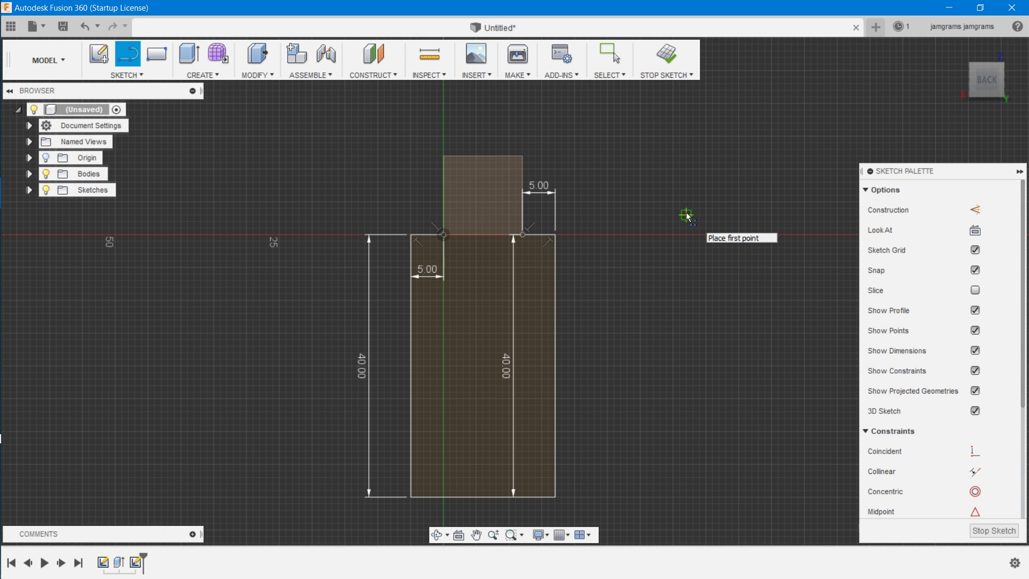
pyautogui.press('Escape')
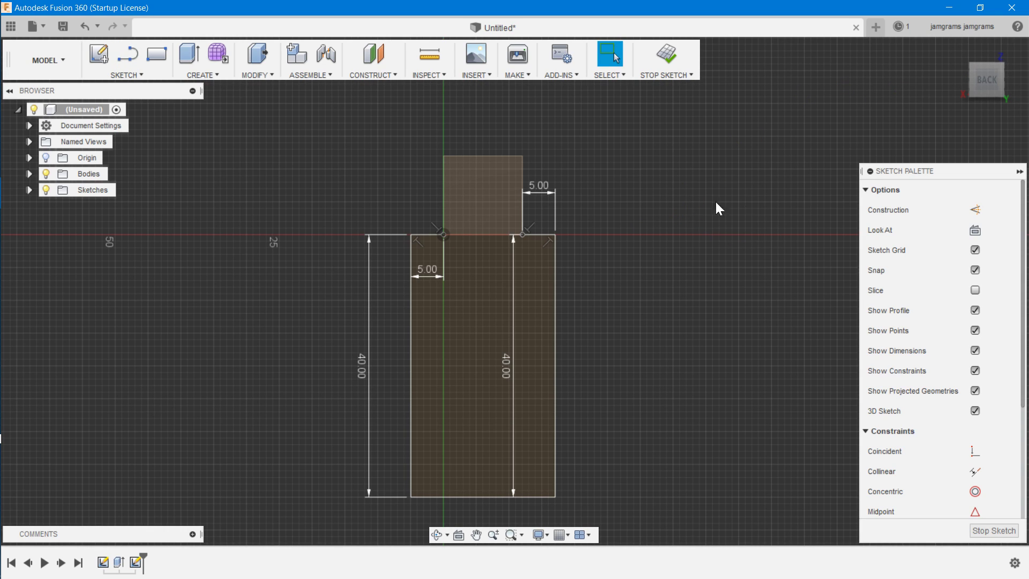
# - Examine the closed base profile and the adjoining plate from below and at an angle
pyautogui.moveTo(975, 83)
pyautogui.mouseDown()
pyautogui.moveTo(930, 110)
pyautogui.moveTo(792, 375)
pyautogui.mouseUp()
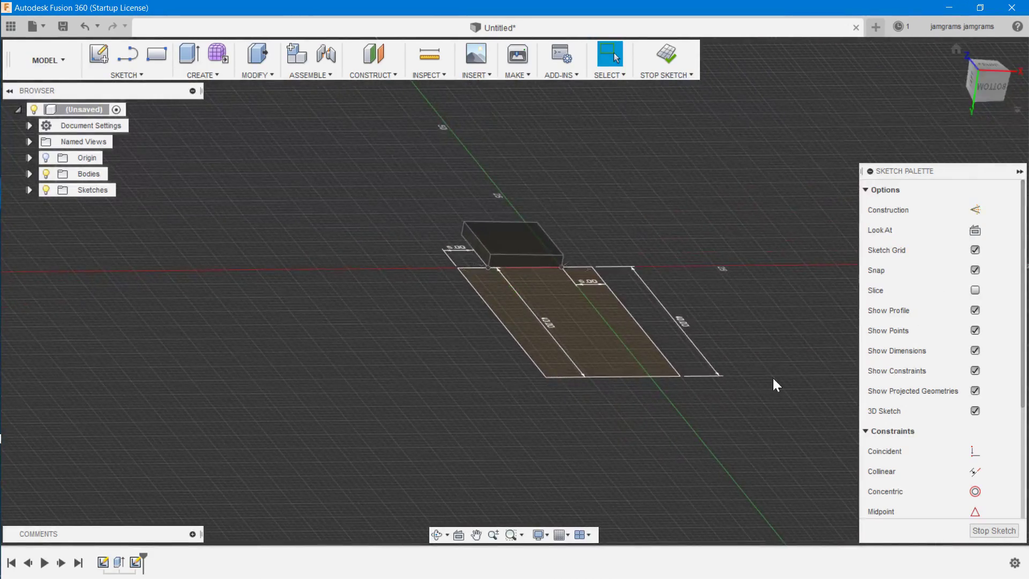
pyautogui.scroll(-3, 752, 377)
pyautogui.scroll(5, 752, 375)
pyautogui.moveTo(739, 330); pyautogui.dragTo(699, 316, button='right')
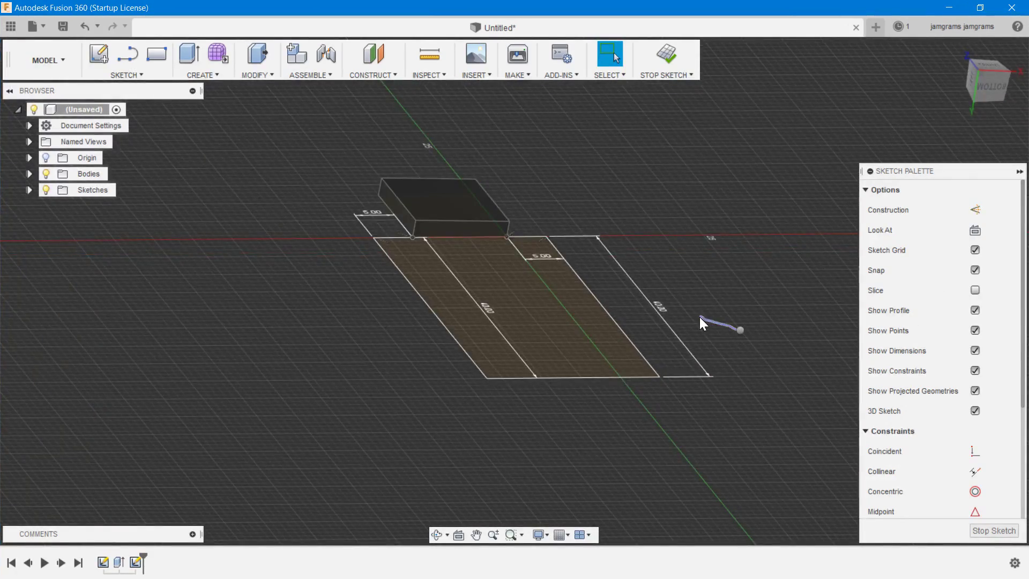
pyautogui.click(728, 328)
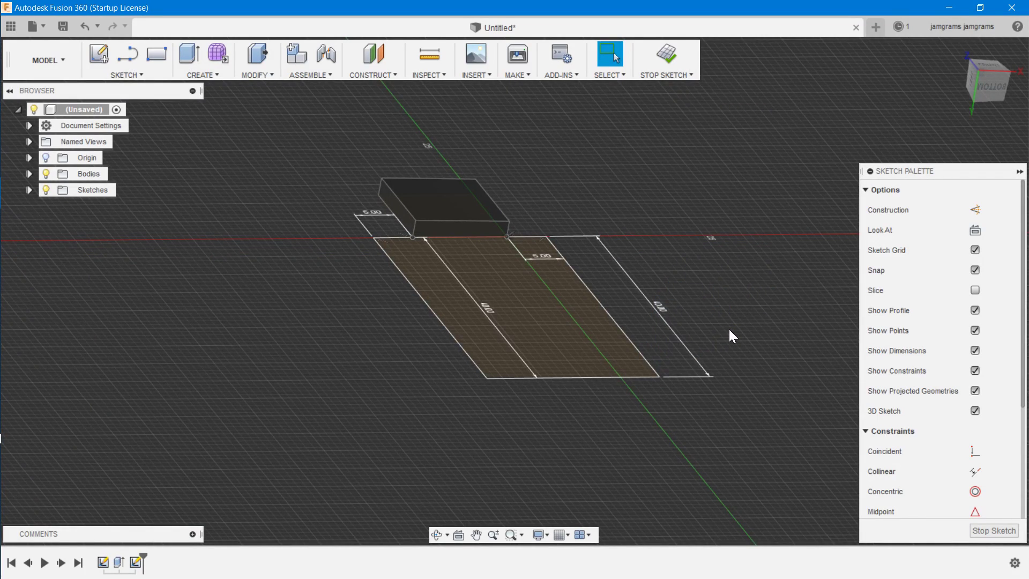
pyautogui.rightClick(946, 94)
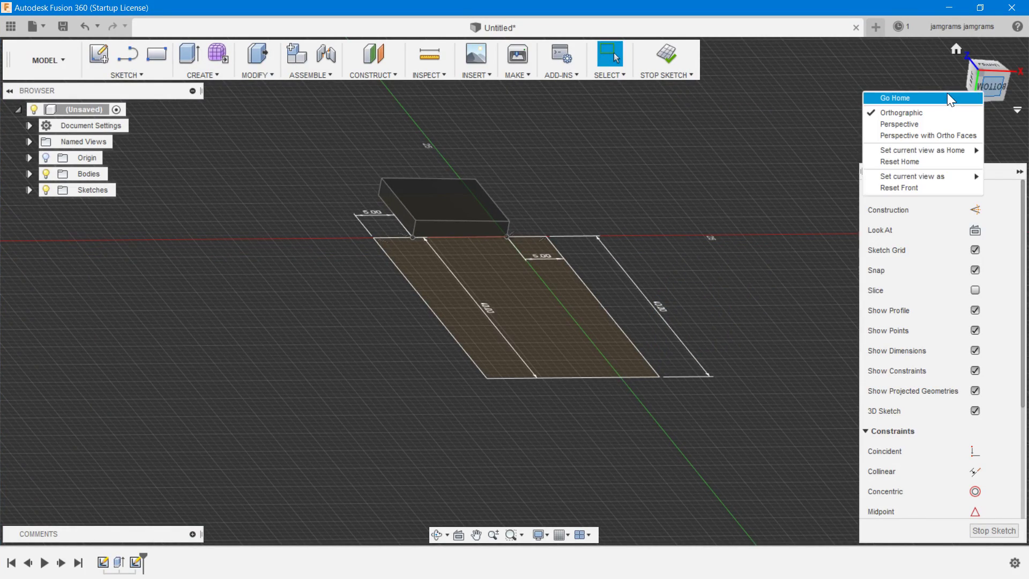
pyautogui.click(942, 75)
pyautogui.moveTo(986, 87); pyautogui.dragTo(947, 112)
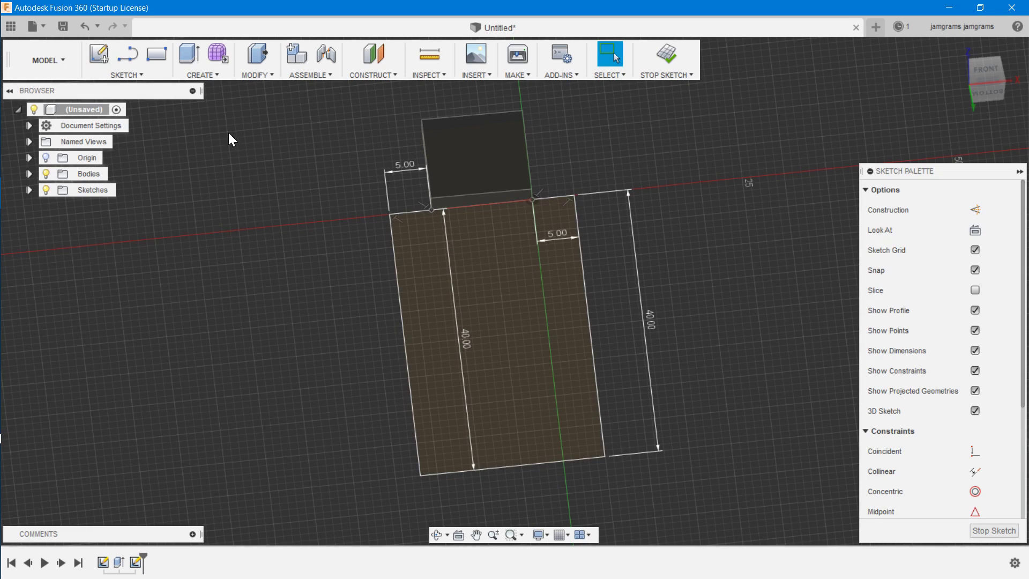
# - Extrude the rectangular base profile by -5 mm, joining it to the existing plate
pyautogui.click(189, 53)
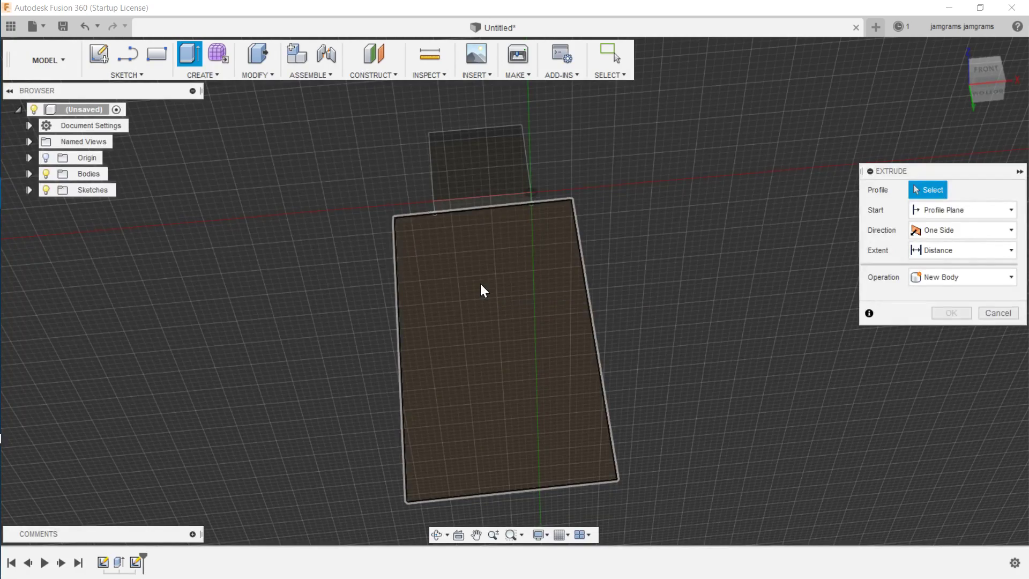
pyautogui.moveTo(983, 78)
pyautogui.mouseDown()
pyautogui.moveTo(952, 95)
pyautogui.moveTo(965, 98)
pyautogui.mouseUp()
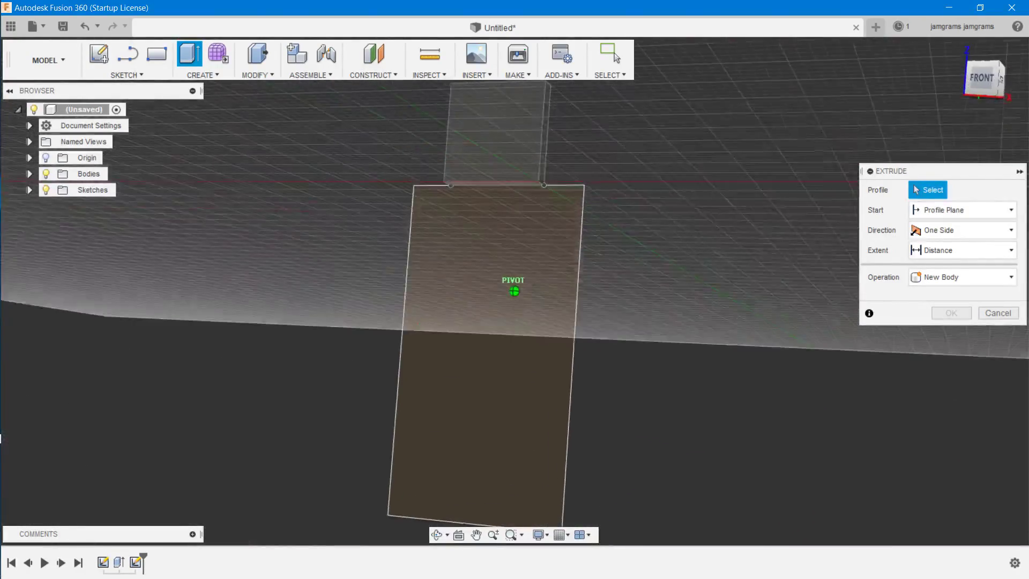
pyautogui.click(479, 294)
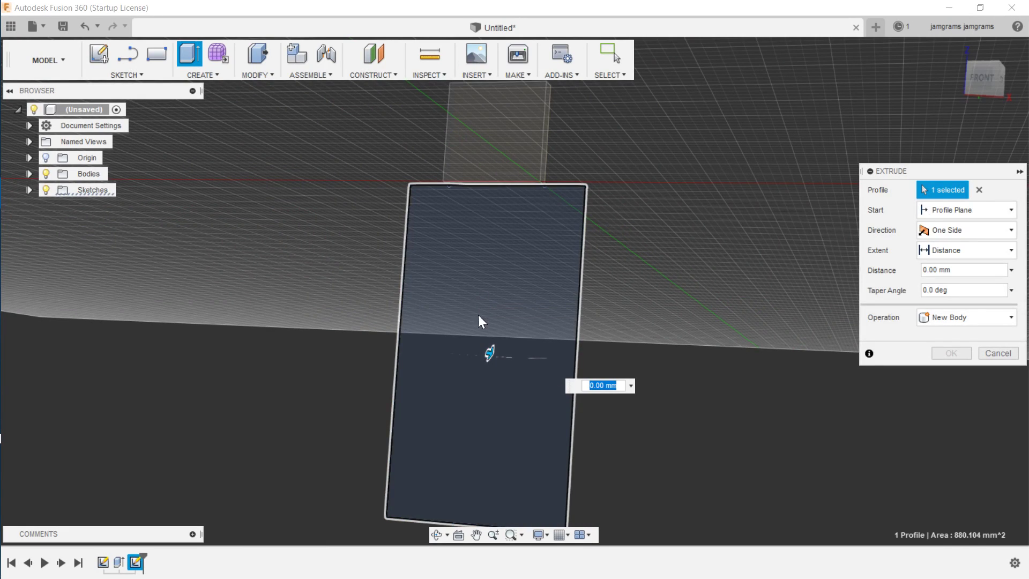
pyautogui.moveTo(488, 352); pyautogui.dragTo(478, 336)
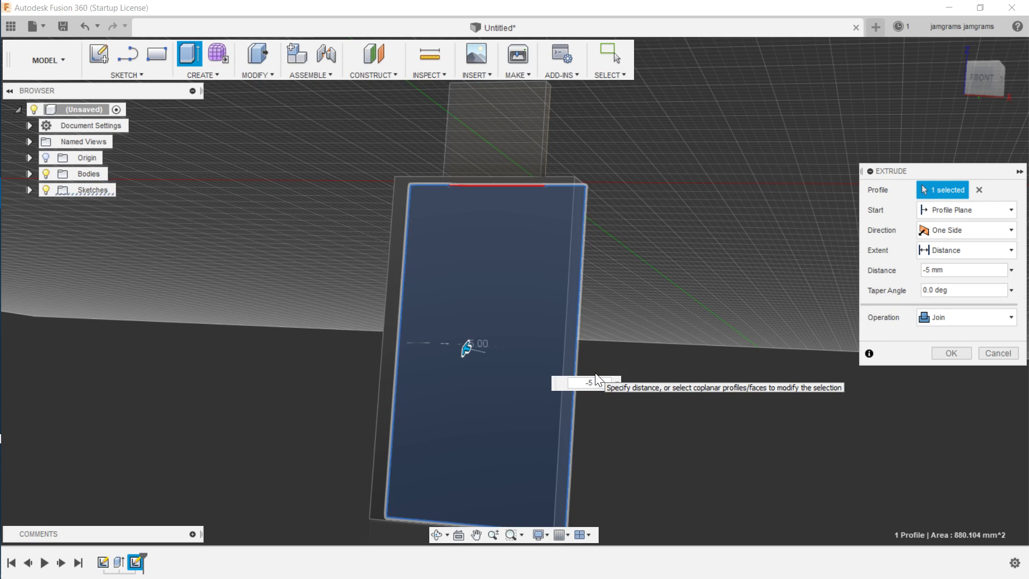
pyautogui.press('Return')
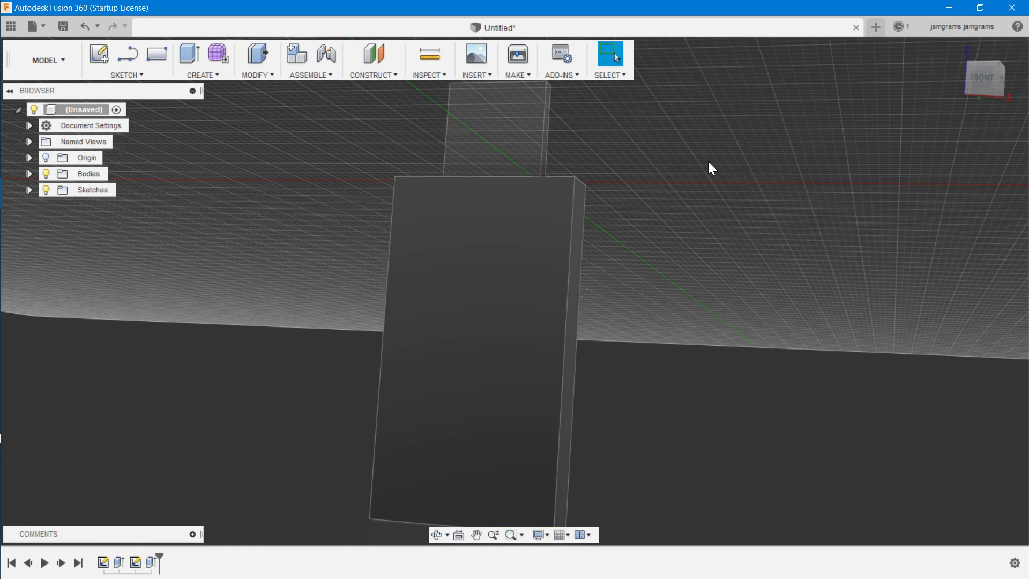
# - Examine the joined plate and label base from the back, the front and an oblique angle below
pyautogui.moveTo(986, 78)
pyautogui.mouseDown()
pyautogui.moveTo(953, 93)
pyautogui.moveTo(959, 86)
pyautogui.moveTo(972, 123)
pyautogui.moveTo(991, 48)
pyautogui.moveTo(980, 86)
pyautogui.moveTo(978, 75)
pyautogui.mouseUp()
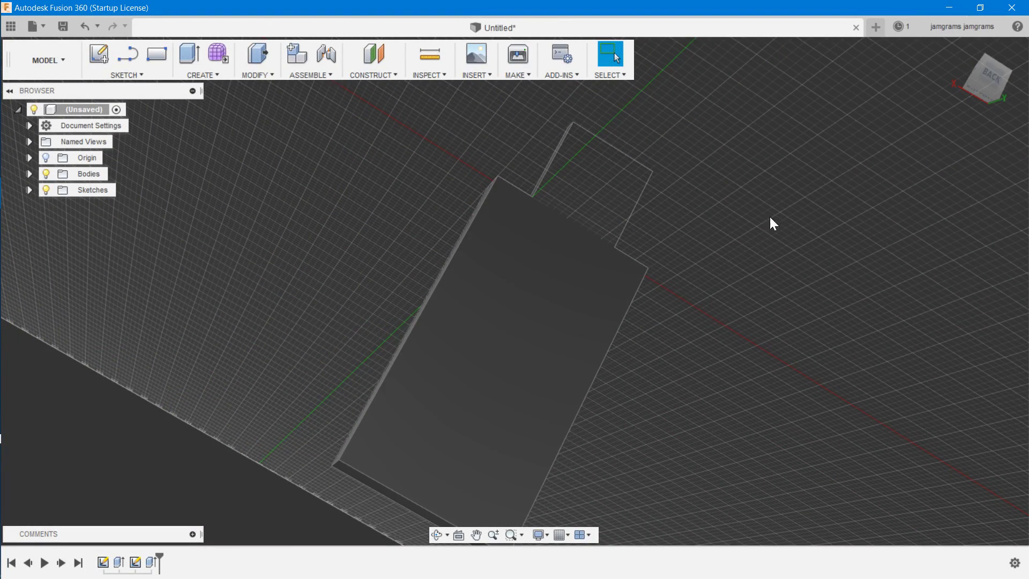
pyautogui.click(991, 71)
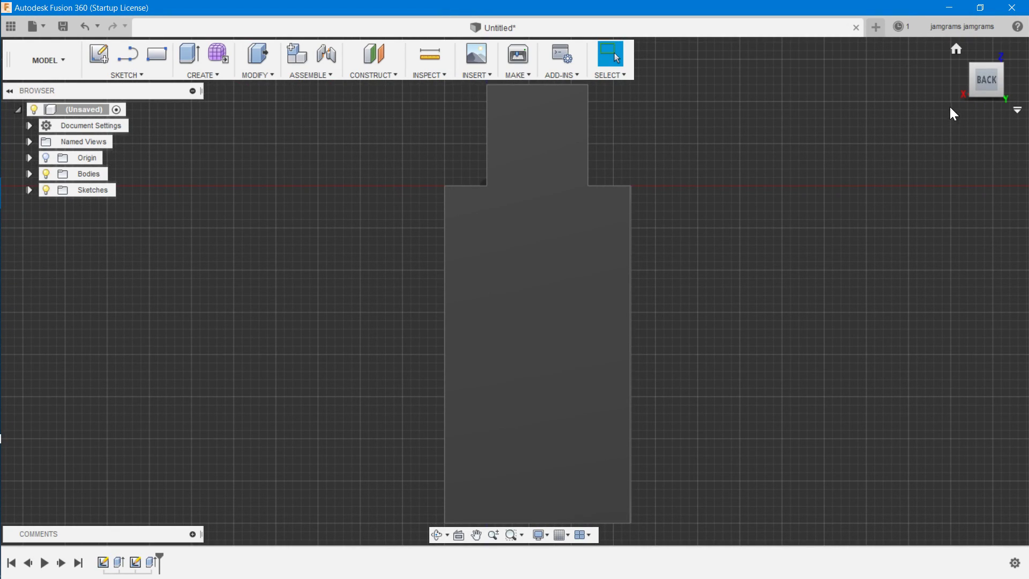
pyautogui.moveTo(984, 76); pyautogui.dragTo(998, 85)
pyautogui.click(997, 84)
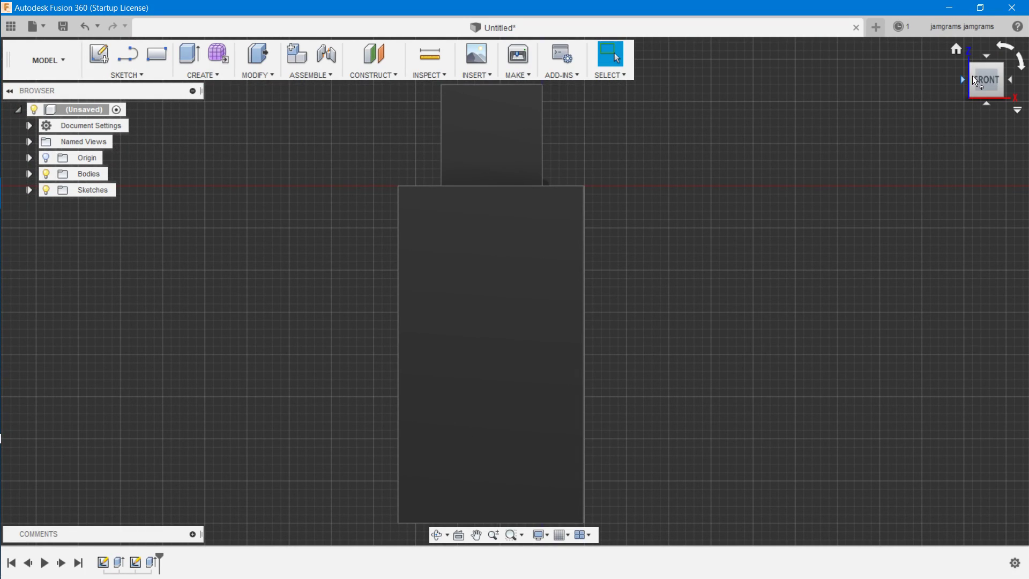
pyautogui.moveTo(975, 77); pyautogui.dragTo(966, 74)
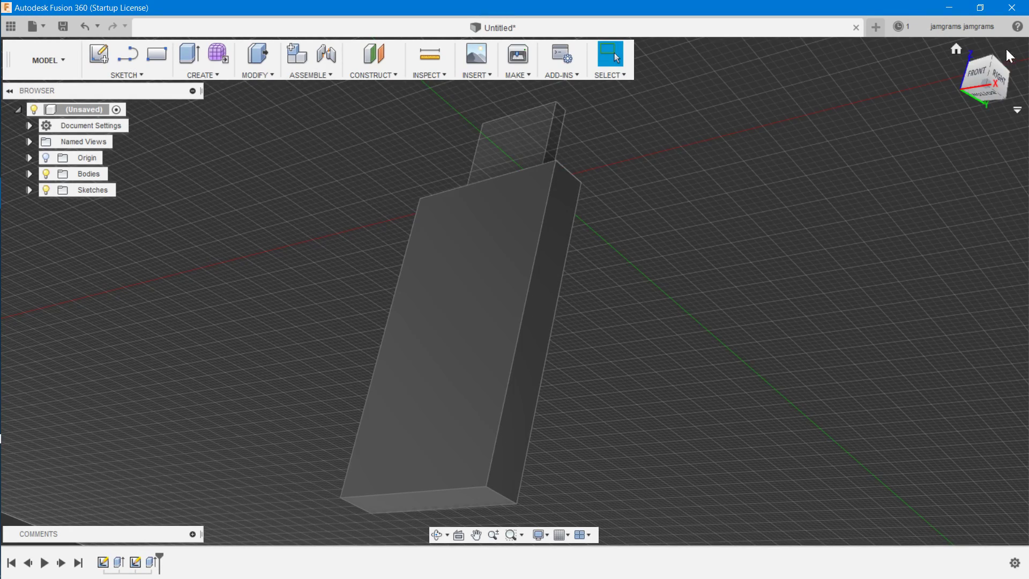
pyautogui.click(999, 78)
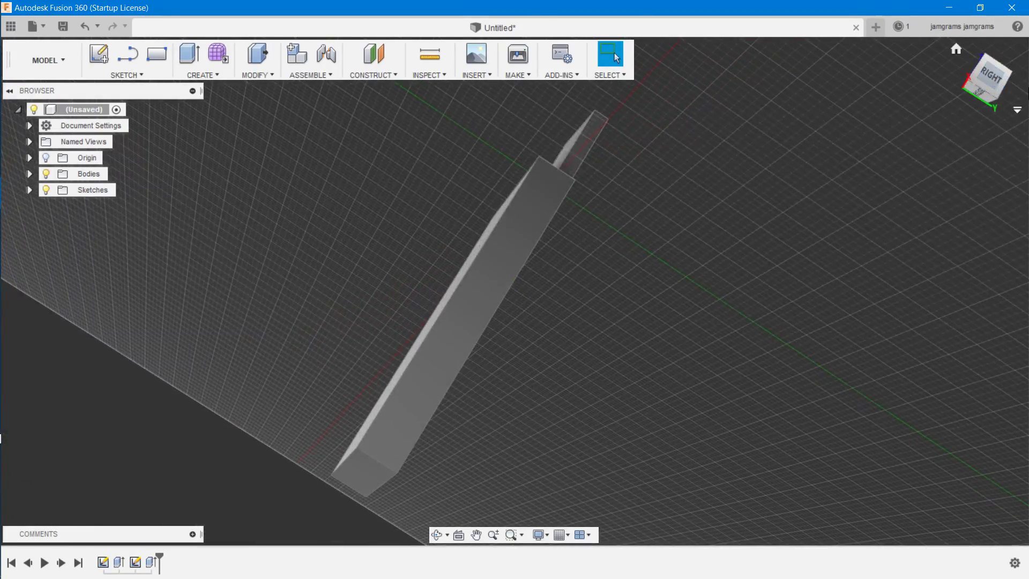
pyautogui.click(995, 78)
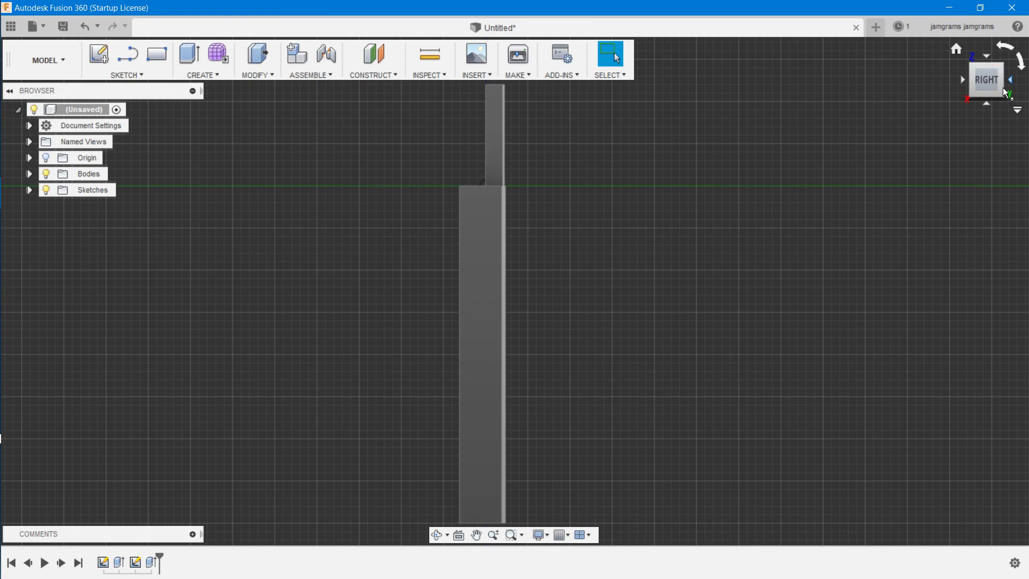
pyautogui.click(1009, 81)
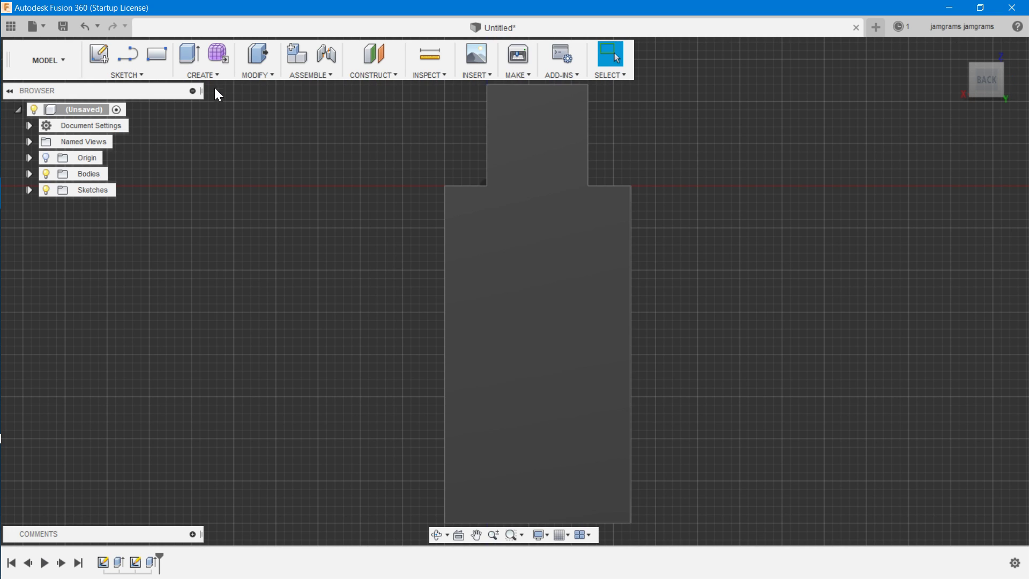
pyautogui.click(262, 75)
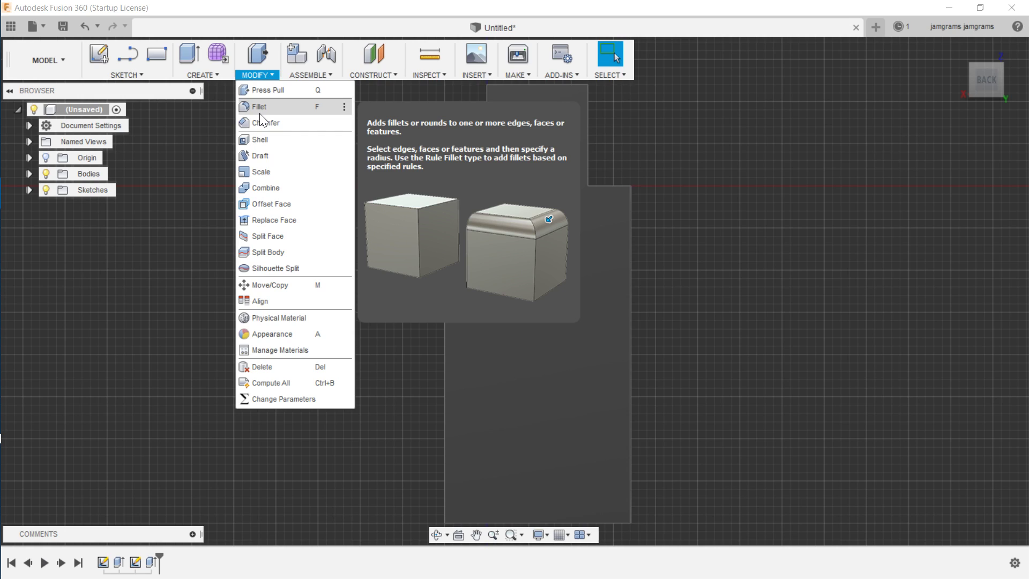
pyautogui.click(260, 125)
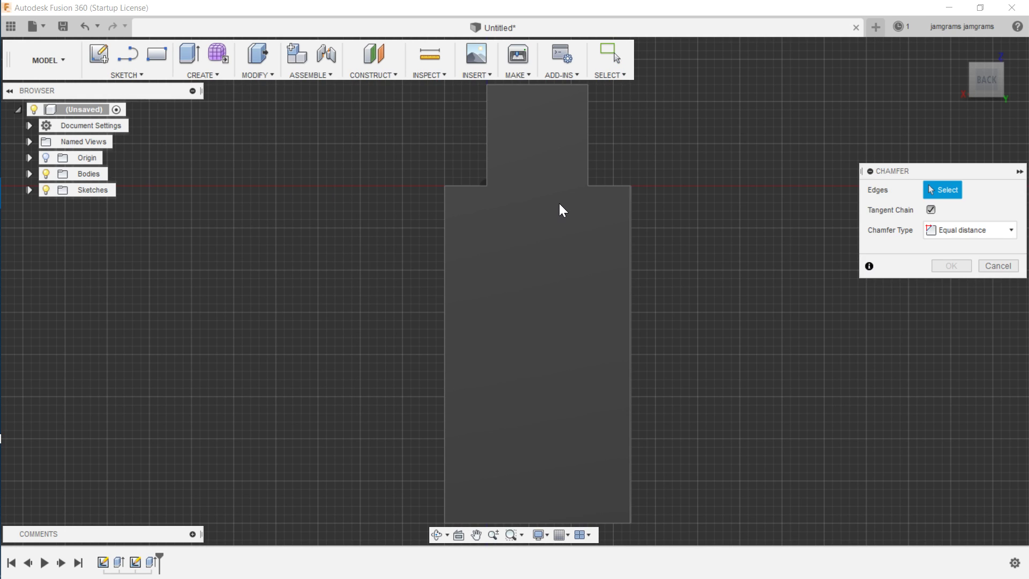
pyautogui.scroll(3, 555, 235)
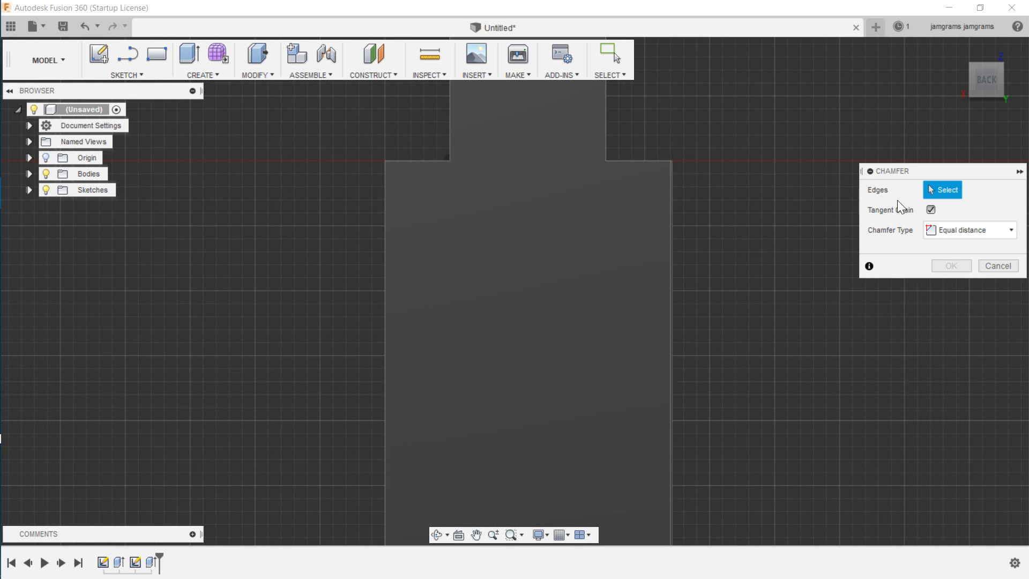
pyautogui.click(998, 265)
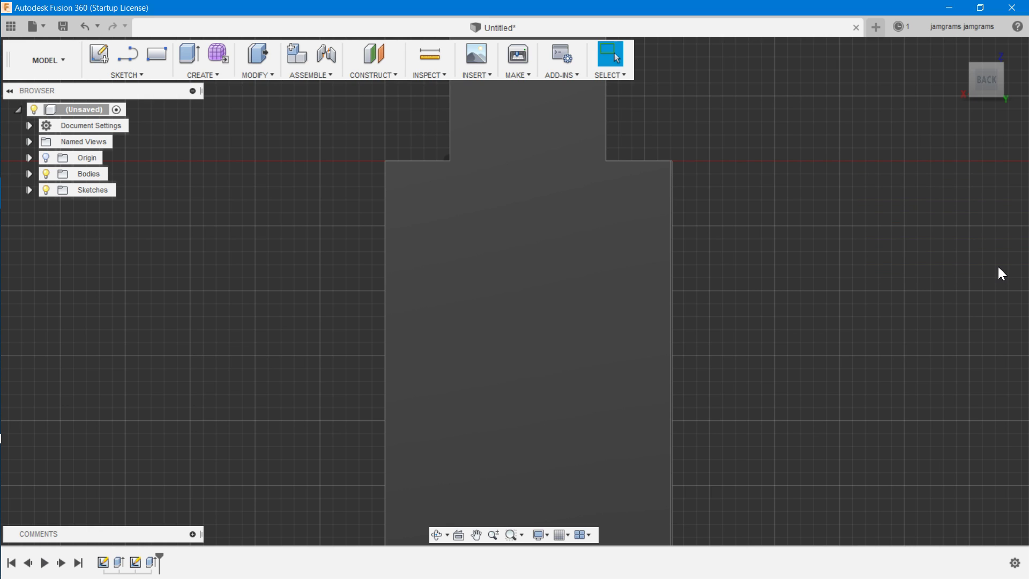
pyautogui.click(211, 75)
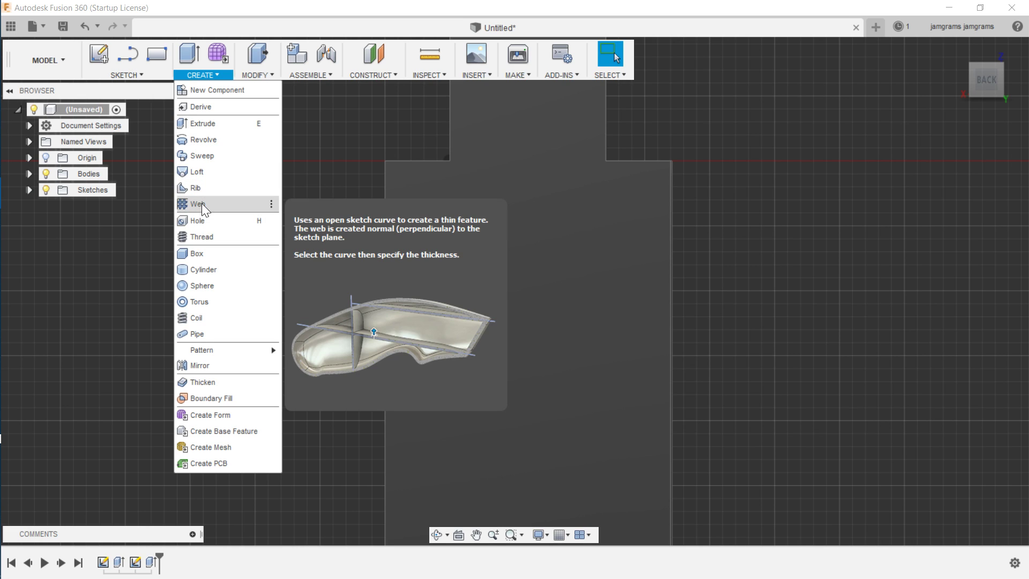
# - Try fillet radii of 3, -3 and 1 mm on one shoulder edge and the adjoining long edge of the base's back face, and clear the selection
pyautogui.click(257, 75)
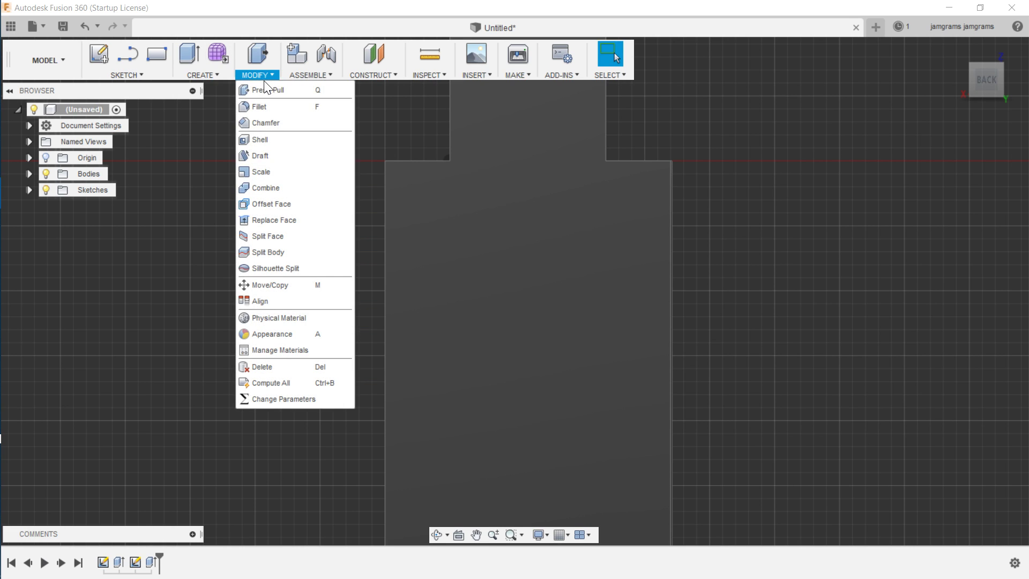
pyautogui.click(266, 109)
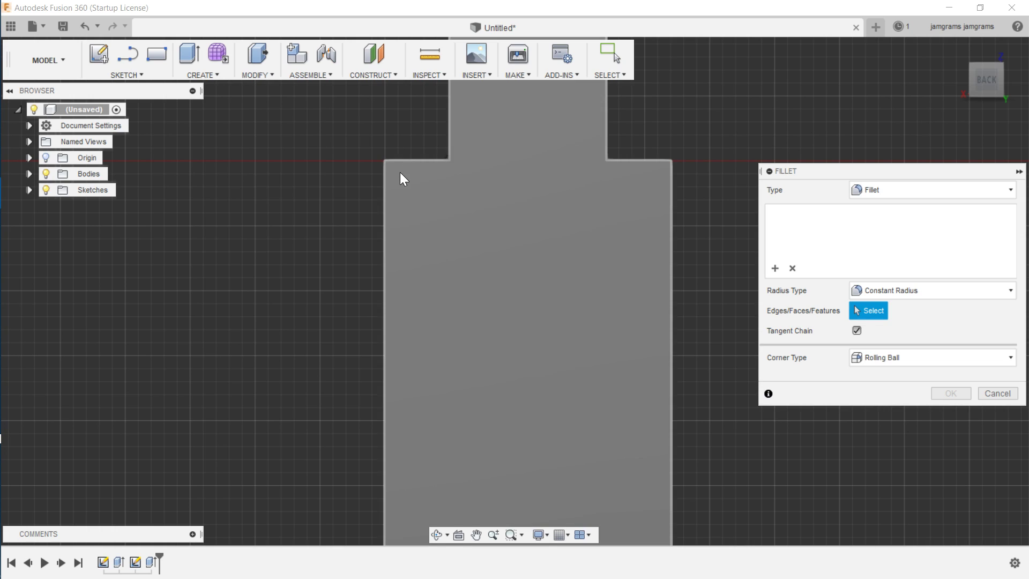
pyautogui.click(400, 161)
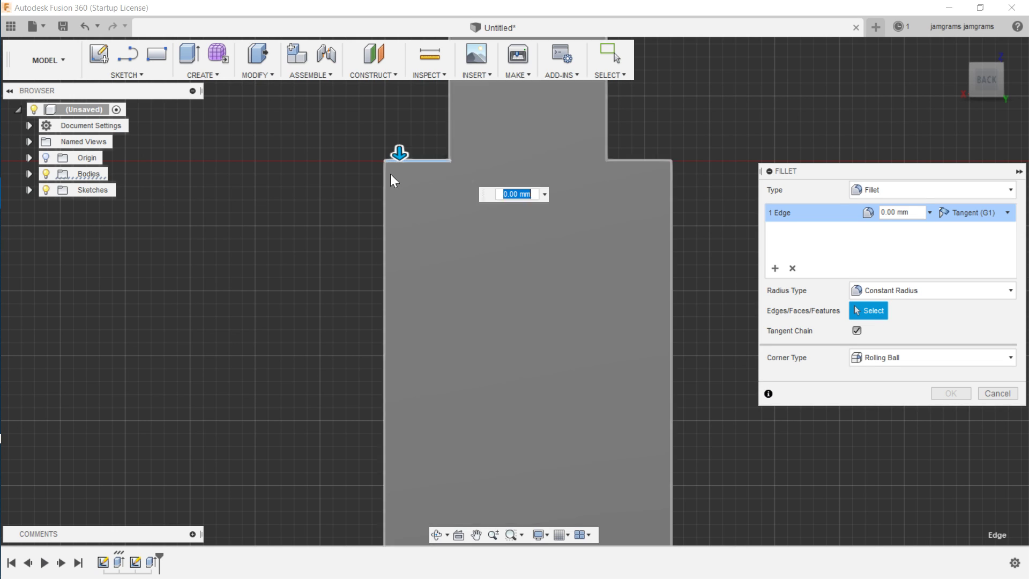
pyautogui.click(385, 194)
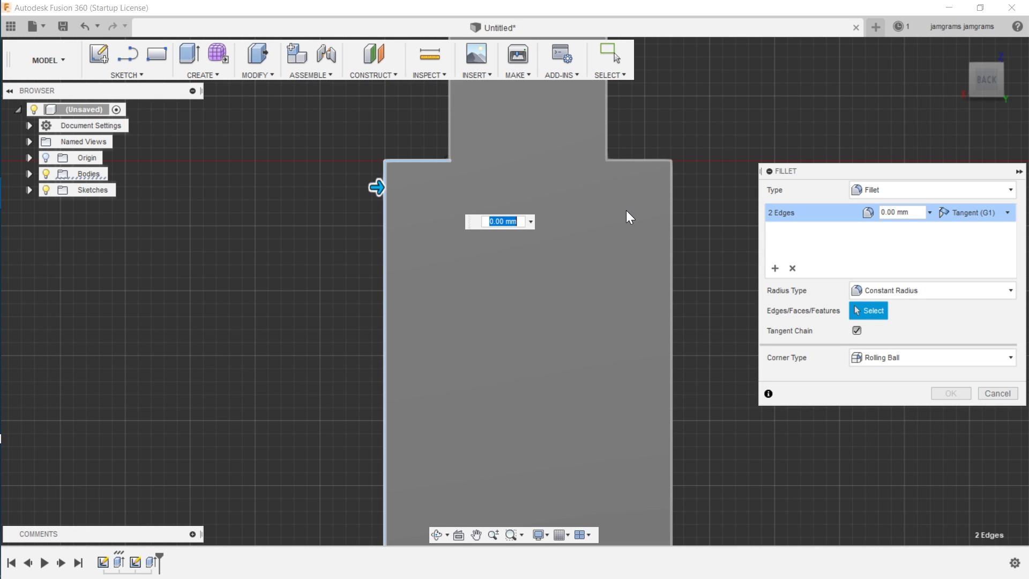
pyautogui.write('3')
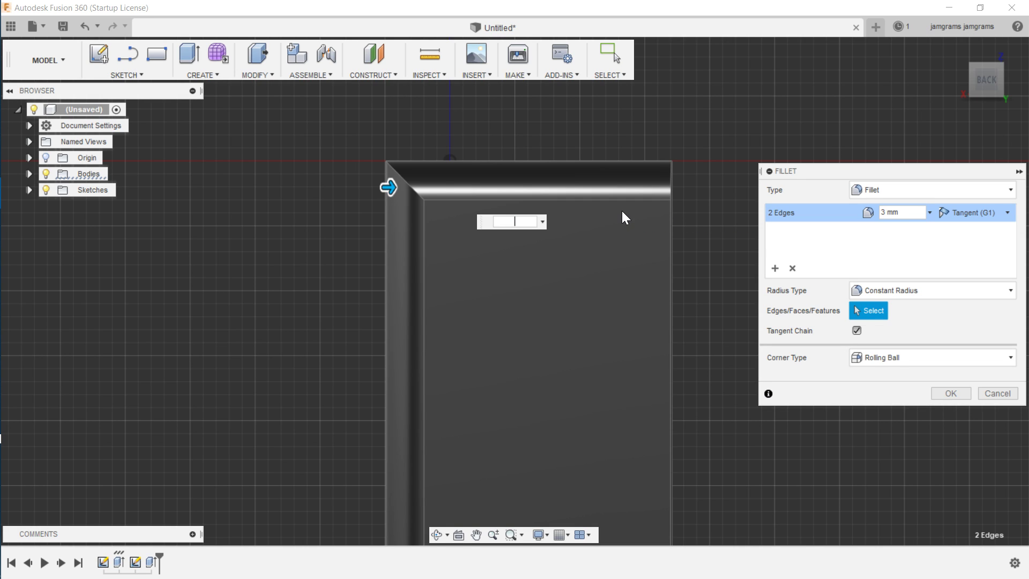
pyautogui.press('Home')
pyautogui.write('-')
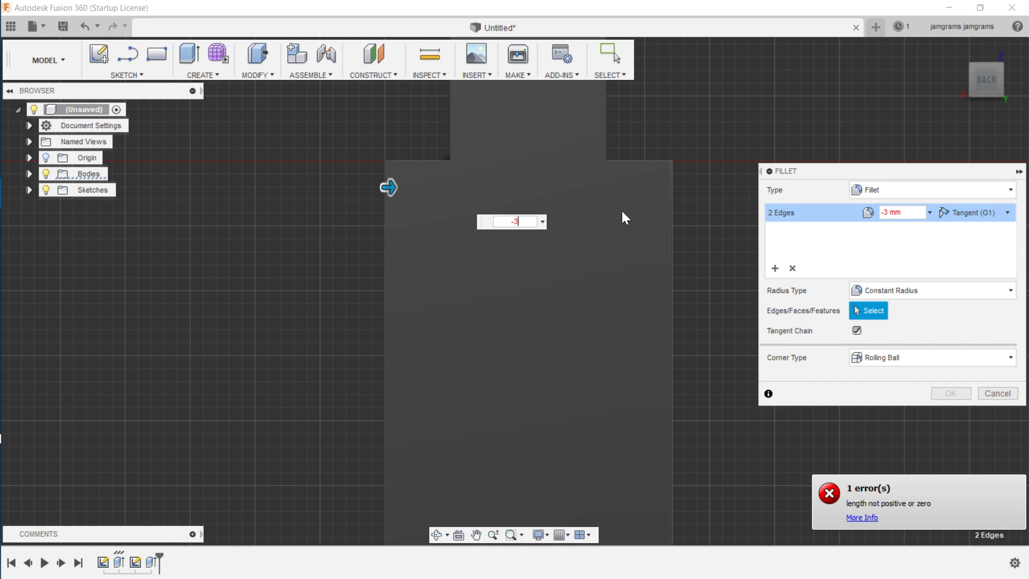
pyautogui.press('BackSpace')
pyautogui.press('BackSpace')
pyautogui.write('1')
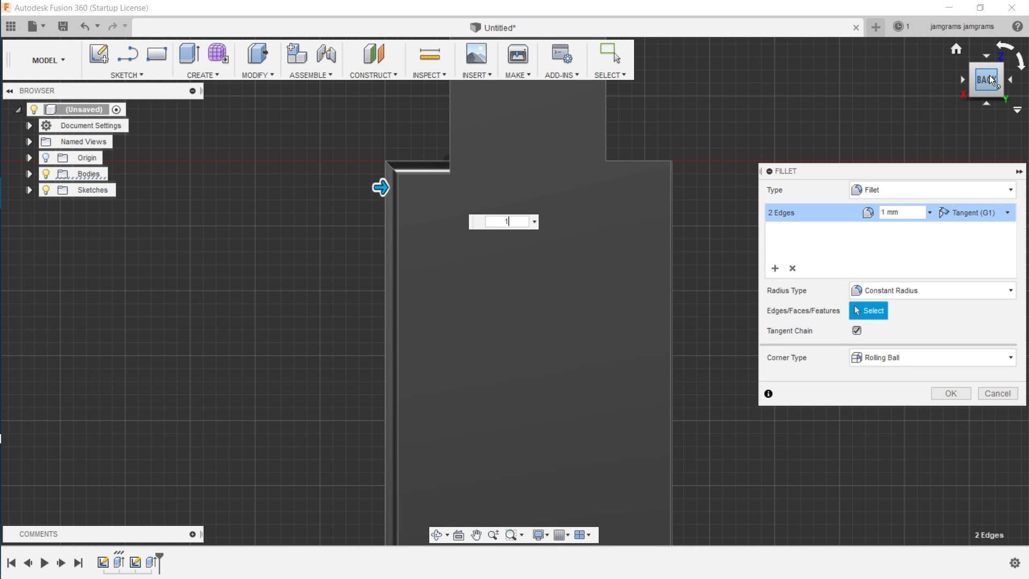
pyautogui.keyDown('shift'); pyautogui.moveTo(381, 188); pyautogui.dragTo(351, 241, button='middle'); pyautogui.keyUp('shift')
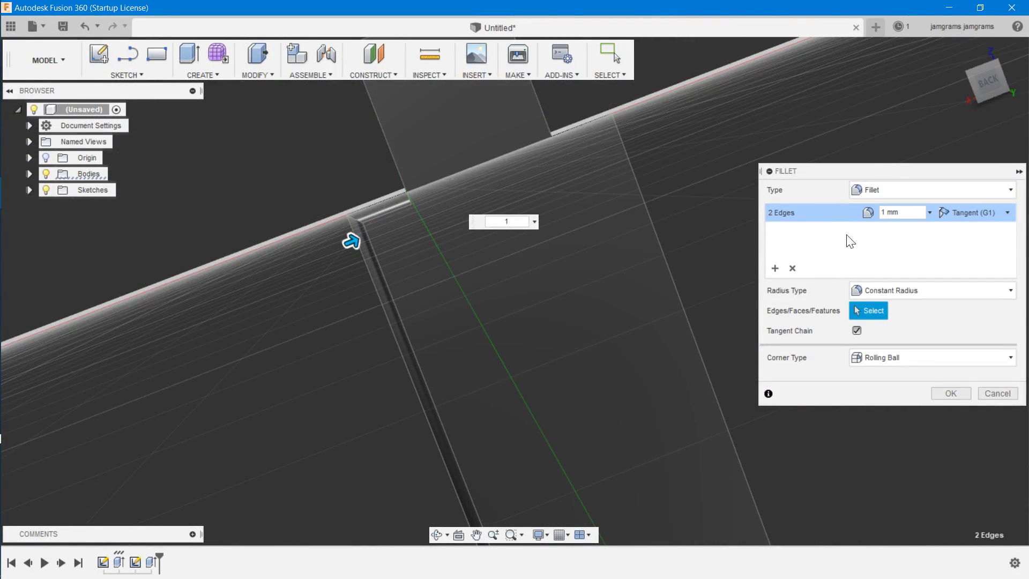
pyautogui.click(791, 268)
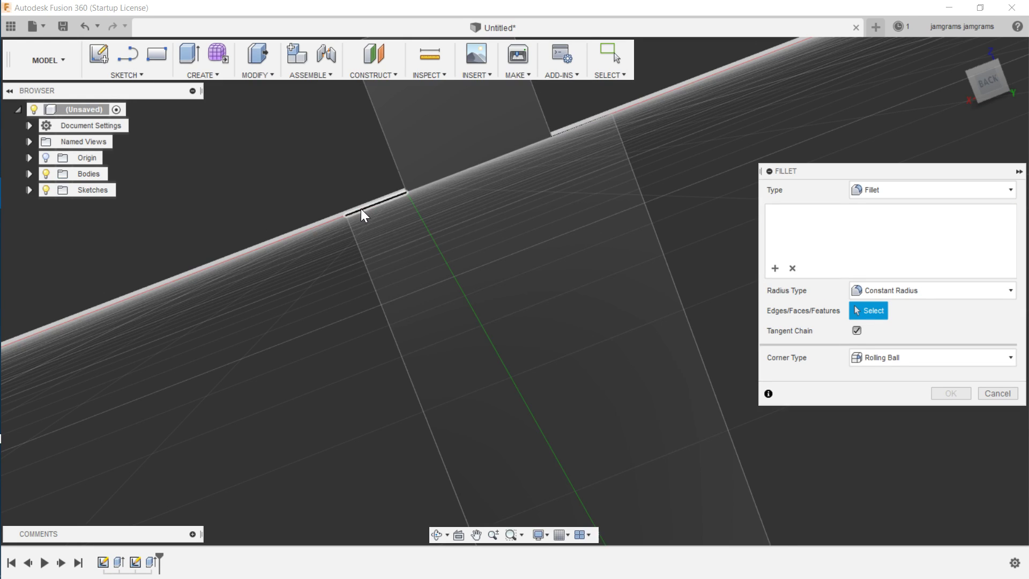
# - Fillet the two shoulder edges, two long edges and end edge of the base's back face with a 1 mm constant radius
pyautogui.click(361, 208)
pyautogui.click(355, 240)
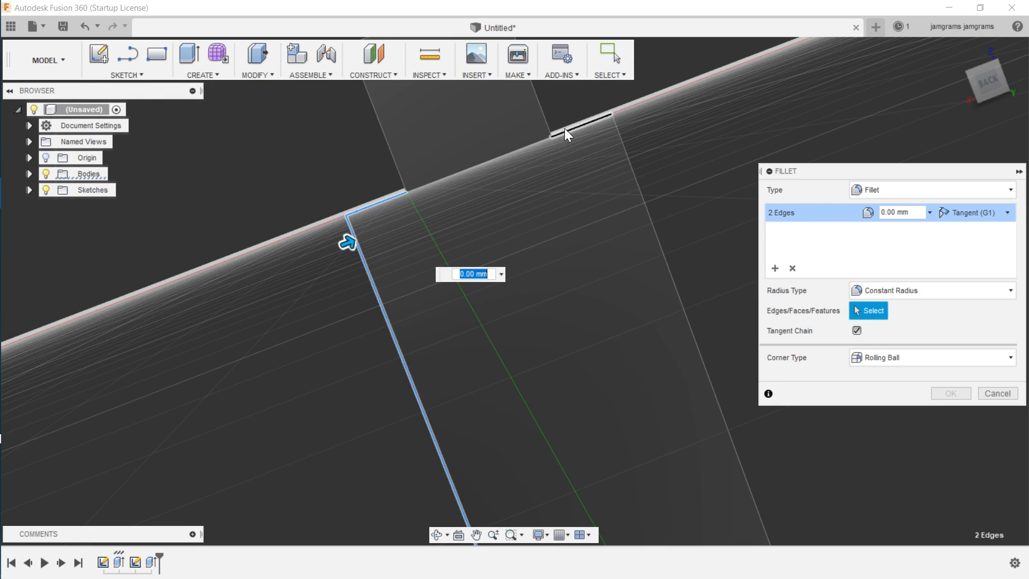
pyautogui.click(564, 131)
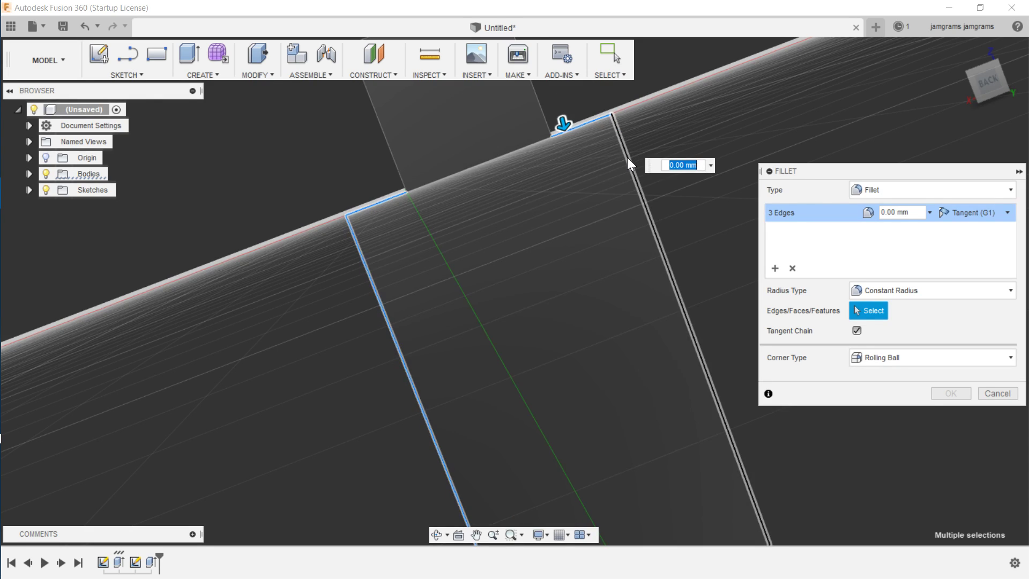
pyautogui.click(627, 157)
pyautogui.scroll(-5, 584, 198)
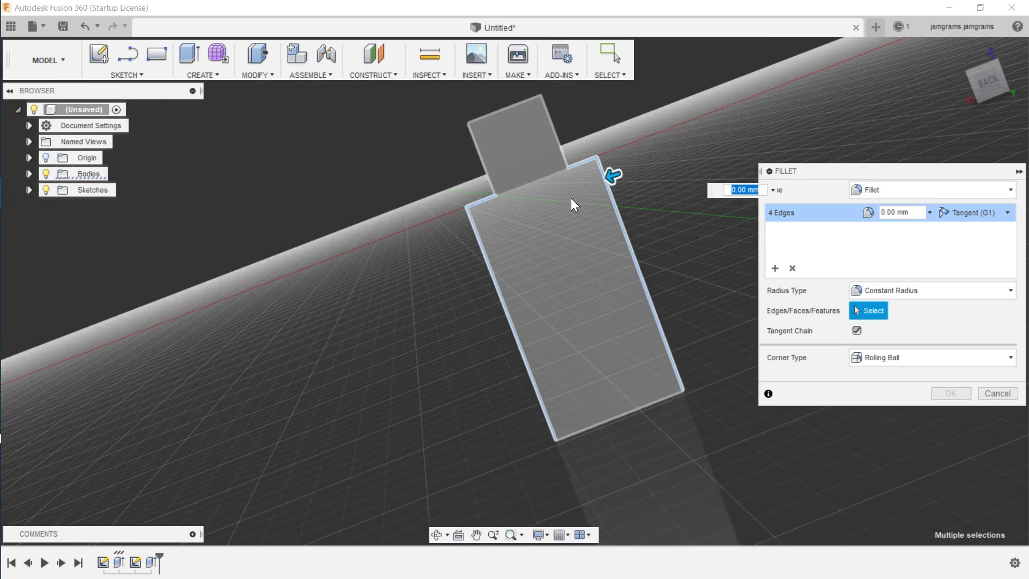
pyautogui.click(613, 422)
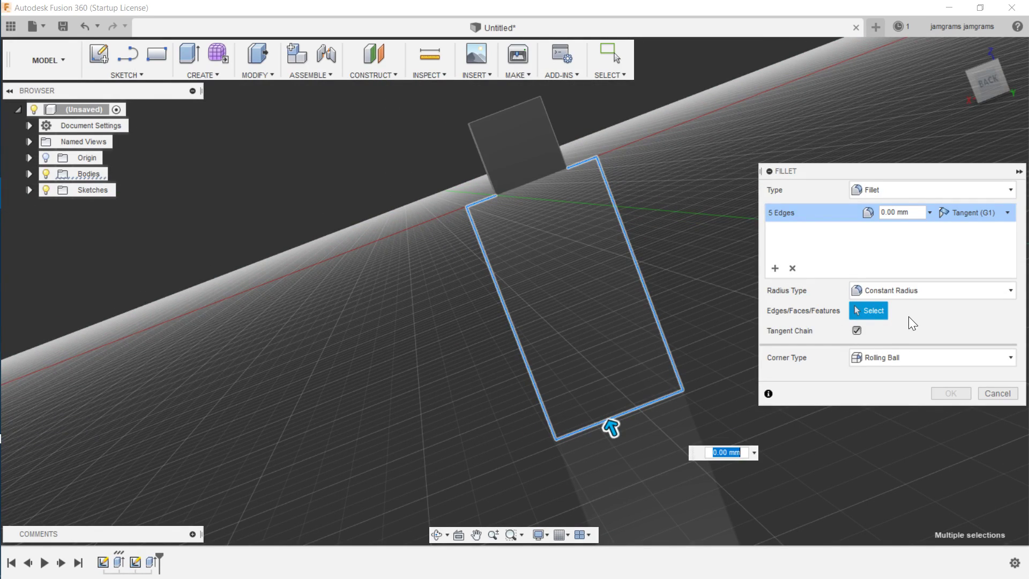
pyautogui.click(929, 292)
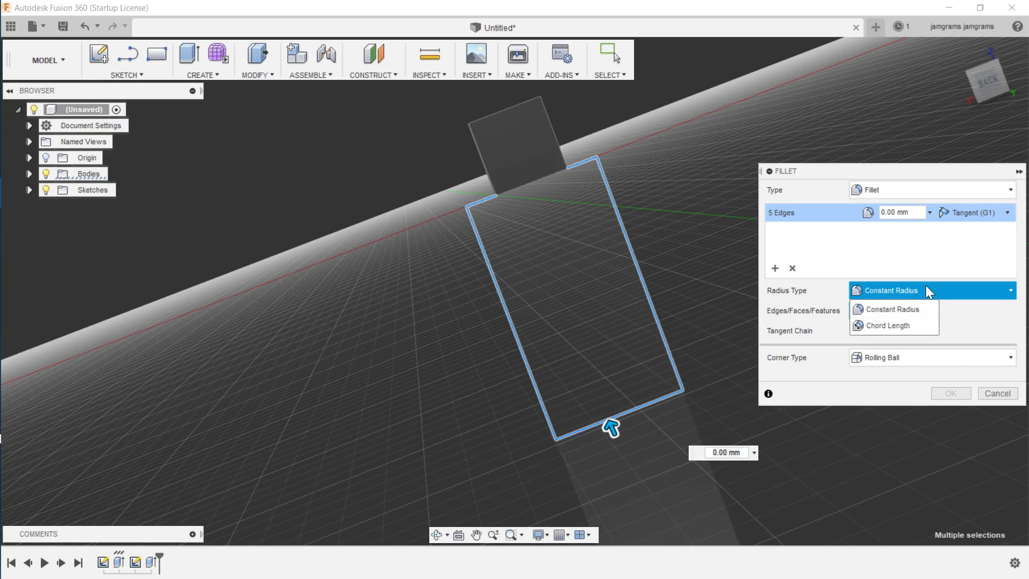
pyautogui.click(925, 286)
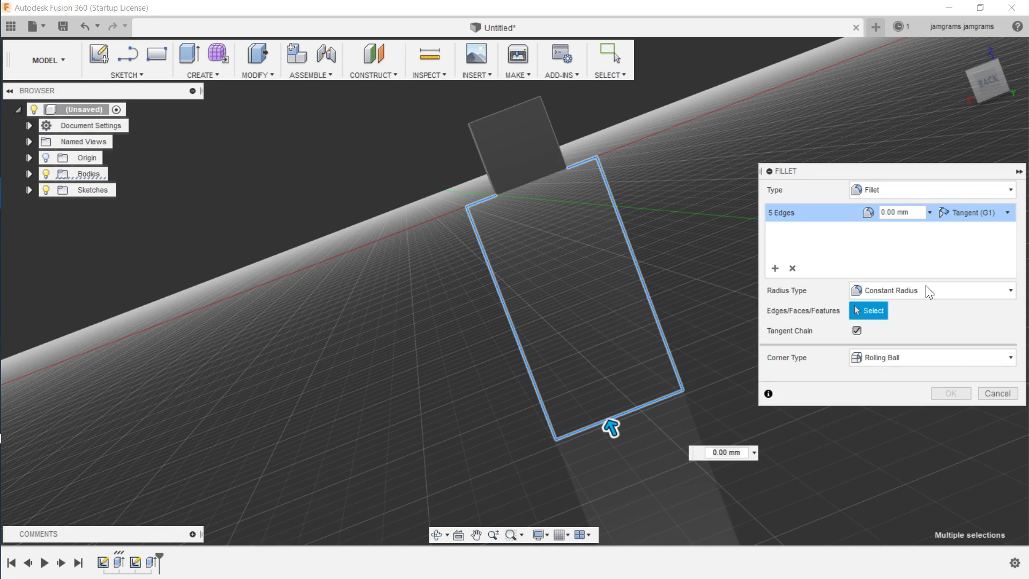
pyautogui.click(901, 361)
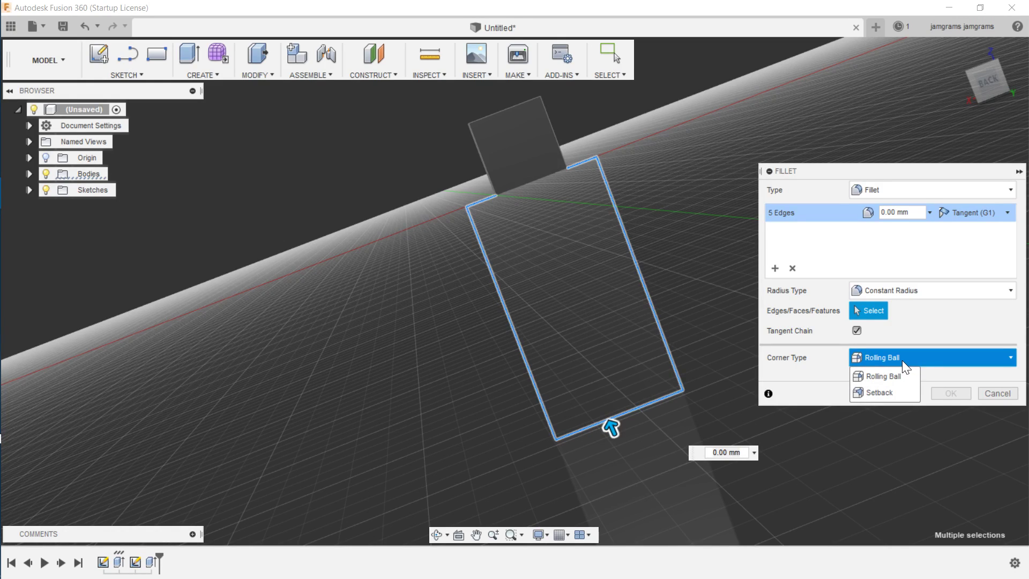
pyautogui.click(902, 360)
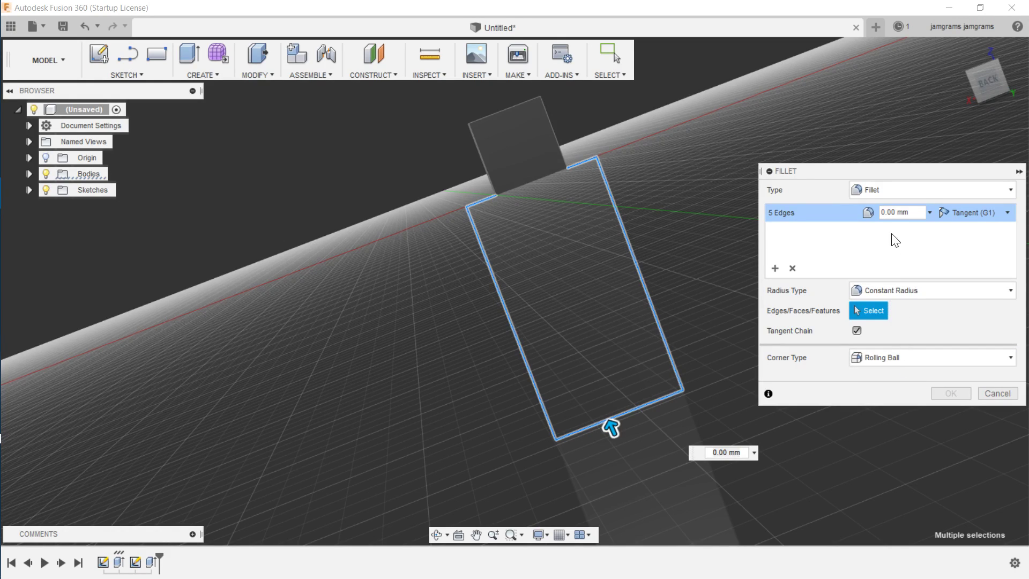
pyautogui.click(883, 213)
pyautogui.press('BackSpace')
pyautogui.write('1')
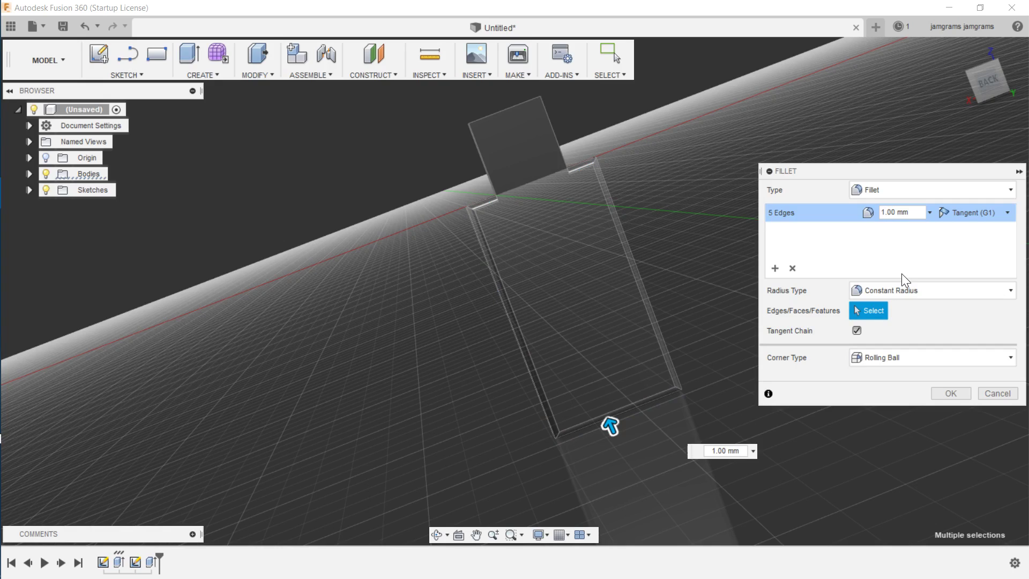
pyautogui.click(953, 396)
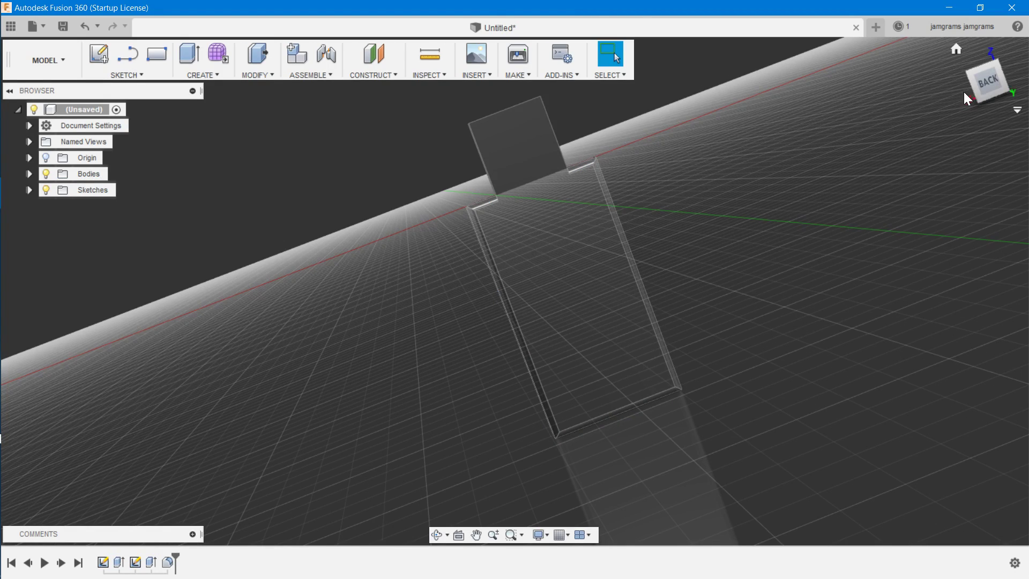
# - Examine the filleted label base from below, from the side and at an angle on its front face
pyautogui.click(985, 80)
pyautogui.moveTo(984, 82)
pyautogui.mouseDown()
pyautogui.moveTo(946, 49)
pyautogui.moveTo(895, 65)
pyautogui.moveTo(905, 107)
pyautogui.moveTo(949, 101)
pyautogui.moveTo(932, 59)
pyautogui.moveTo(945, 32)
pyautogui.moveTo(990, 8)
pyautogui.moveTo(997, 18)
pyautogui.mouseUp()
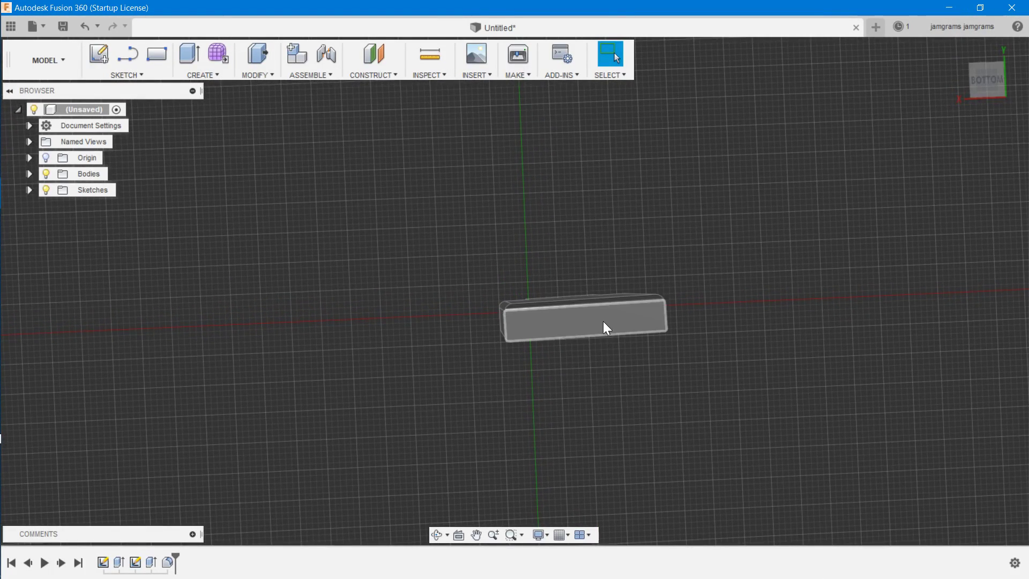
pyautogui.moveTo(989, 77); pyautogui.dragTo(956, 43)
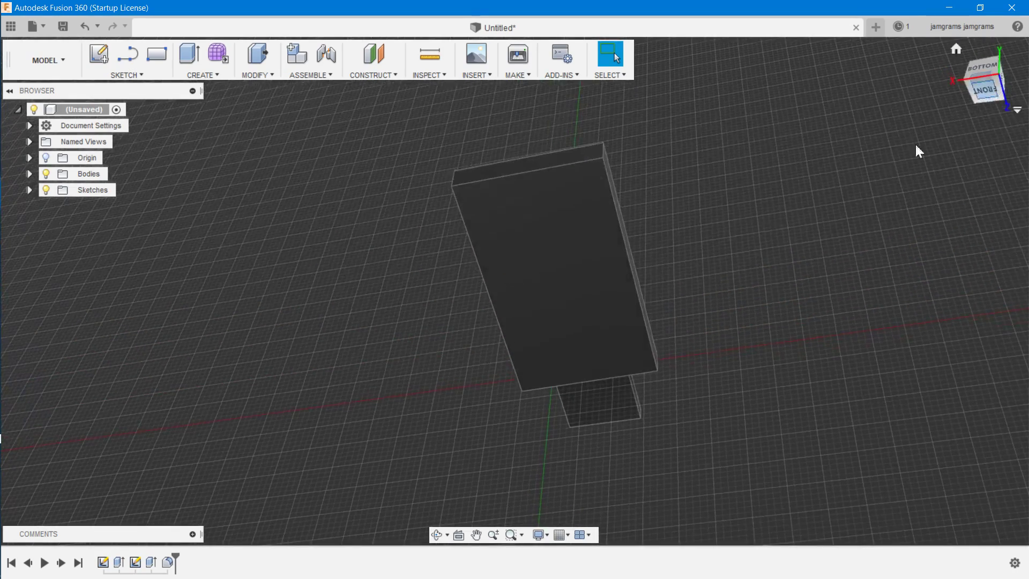
pyautogui.click(254, 80)
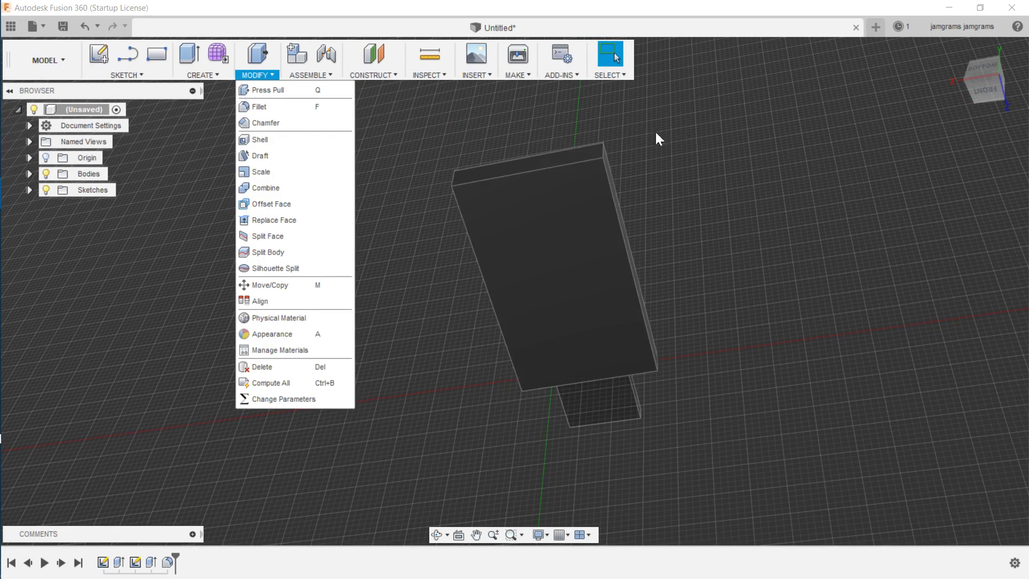
pyautogui.click(209, 112)
pyautogui.moveTo(973, 74)
pyautogui.mouseDown()
pyautogui.moveTo(885, 32)
pyautogui.moveTo(833, 91)
pyautogui.moveTo(863, 107)
pyautogui.moveTo(911, 102)
pyautogui.moveTo(892, 49)
pyautogui.moveTo(879, 59)
pyautogui.moveTo(917, 75)
pyautogui.moveTo(959, 60)
pyautogui.moveTo(904, 80)
pyautogui.moveTo(997, 69)
pyautogui.moveTo(964, 102)
pyautogui.moveTo(986, 75)
pyautogui.moveTo(844, 96)
pyautogui.mouseUp()
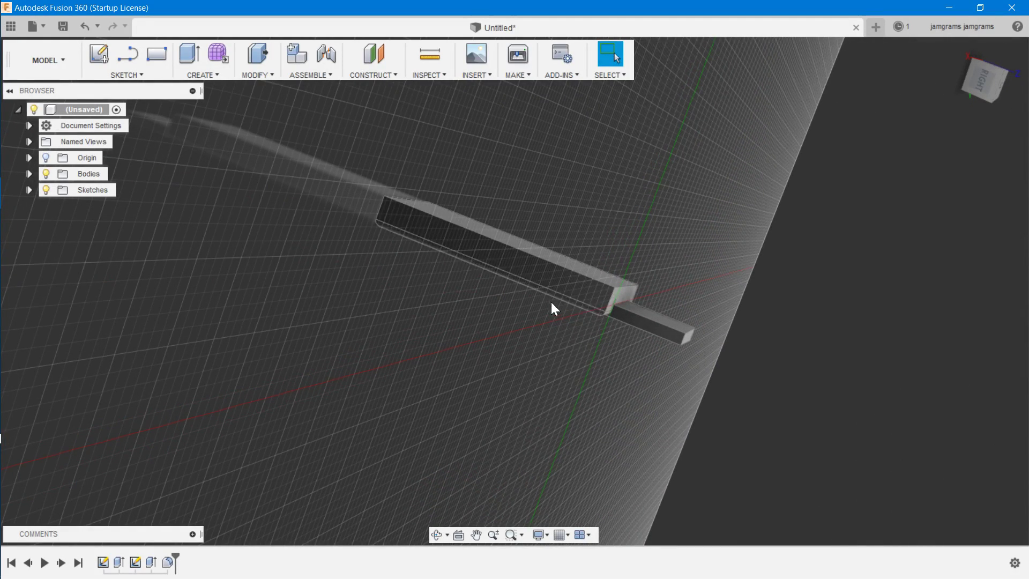
pyautogui.moveTo(983, 87)
pyautogui.mouseDown()
pyautogui.moveTo(1011, 105)
pyautogui.moveTo(1005, 97)
pyautogui.mouseUp()
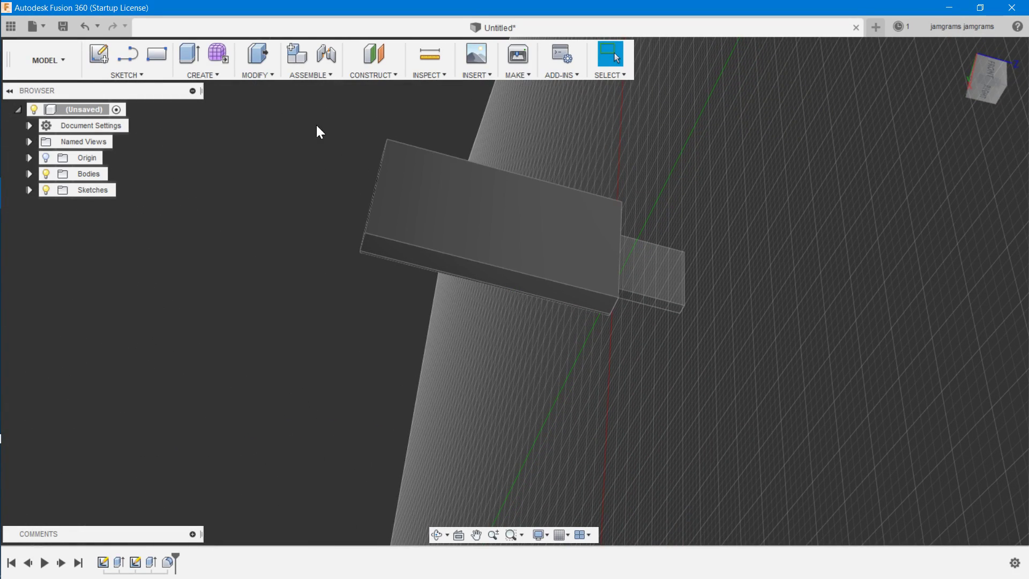
# - Fillet all four edges of the base's large front face with a 1 mm constant radius
pyautogui.click(259, 75)
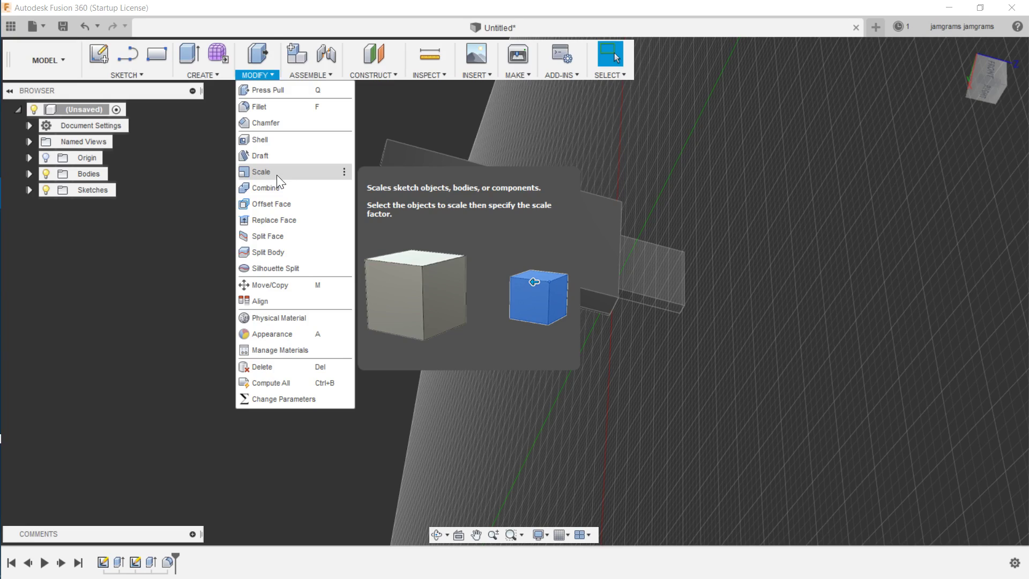
pyautogui.click(269, 107)
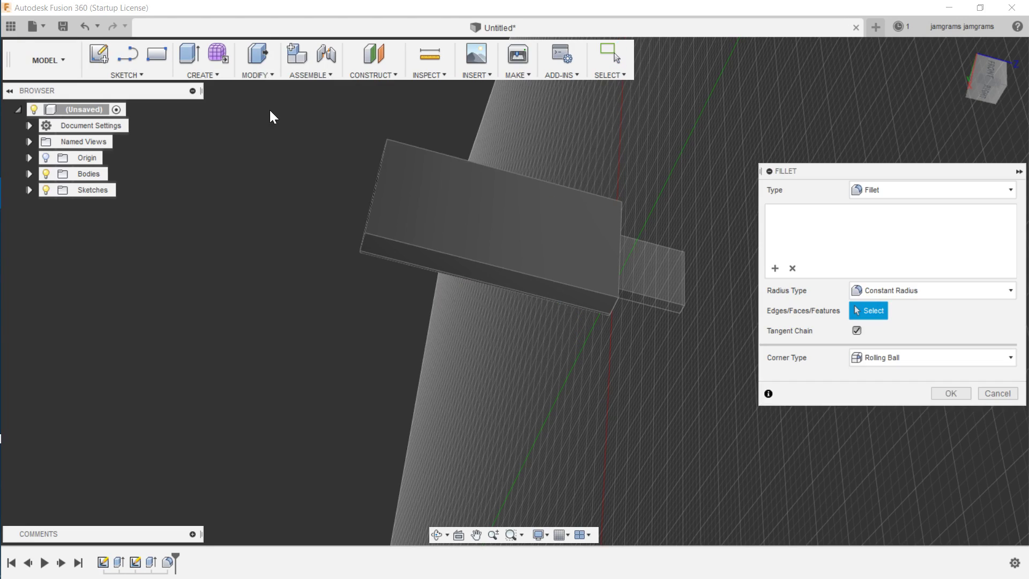
pyautogui.click(431, 247)
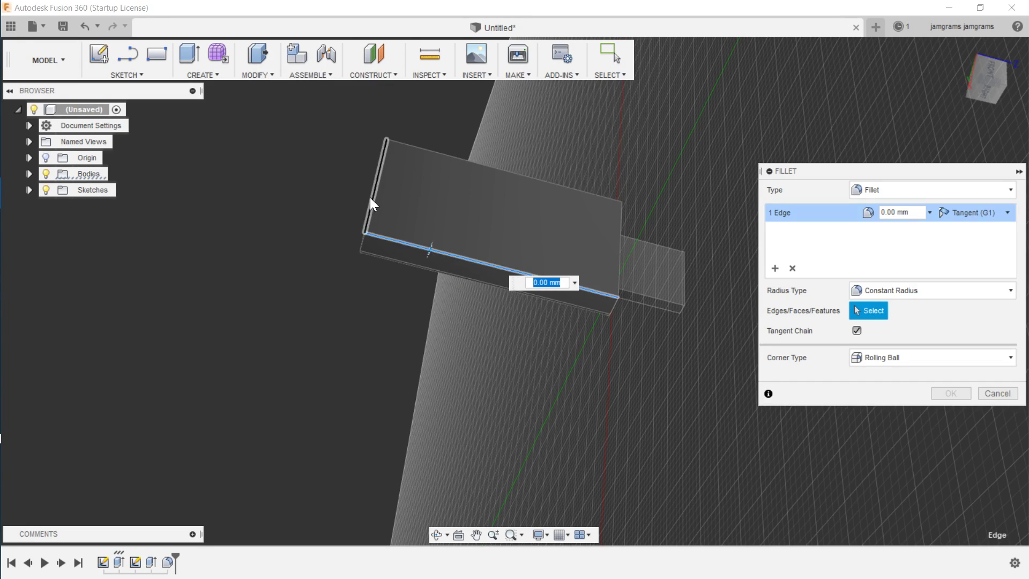
pyautogui.click(370, 198)
pyautogui.click(443, 153)
pyautogui.click(621, 217)
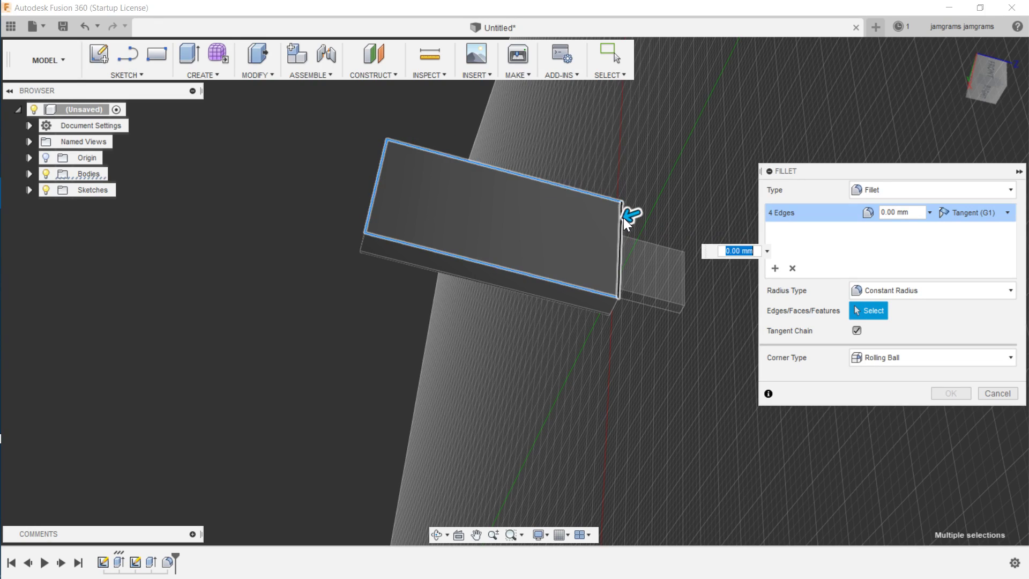
pyautogui.click(882, 214)
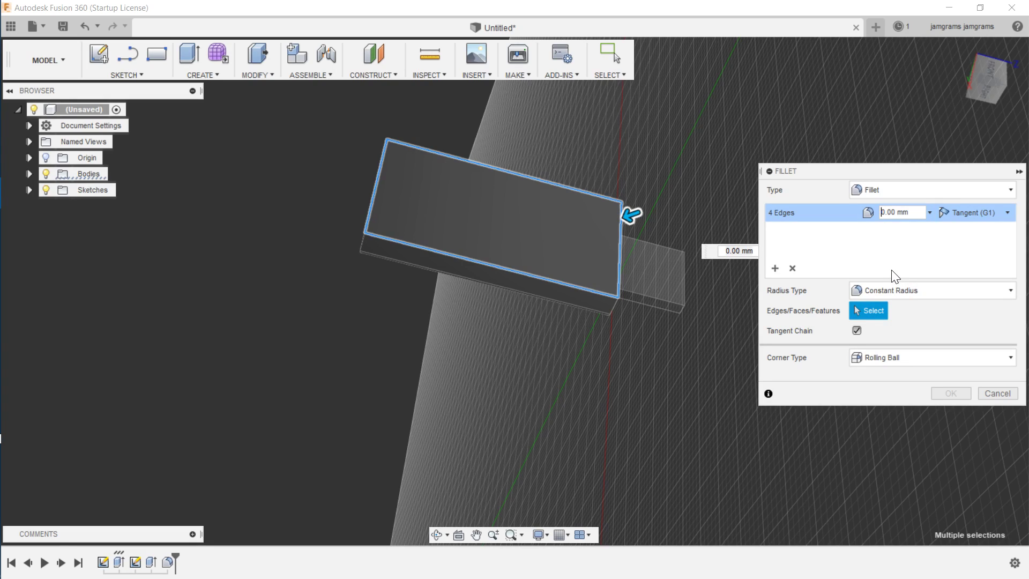
pyautogui.press('BackSpace')
pyautogui.write('1')
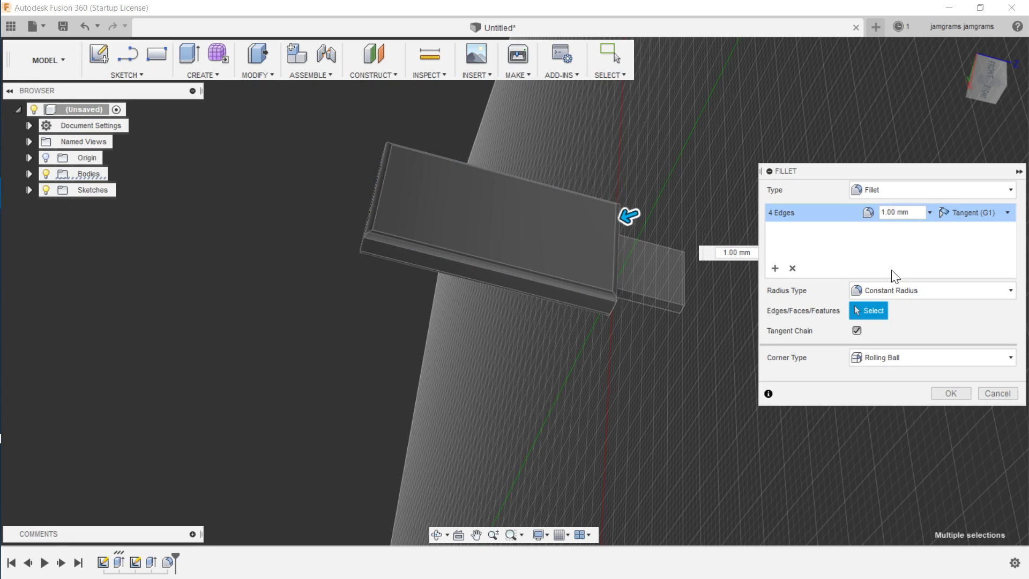
pyautogui.click(961, 395)
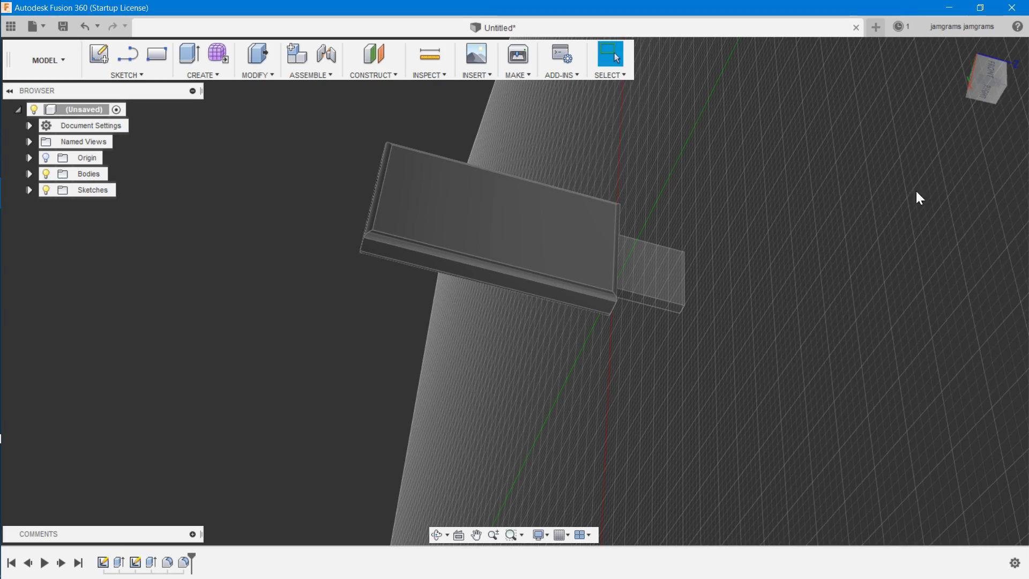
# - Set up a 3D Print export of the body with Preview Mesh on, medium refinement and sending to the print utility off
pyautogui.moveTo(983, 76)
pyautogui.mouseDown()
pyautogui.moveTo(862, 88)
pyautogui.moveTo(937, 105)
pyautogui.moveTo(973, 91)
pyautogui.moveTo(996, 116)
pyautogui.moveTo(983, 134)
pyautogui.moveTo(932, 155)
pyautogui.moveTo(879, 140)
pyautogui.moveTo(841, 108)
pyautogui.mouseUp()
pyautogui.moveTo(976, 126); pyautogui.dragTo(982, 79)
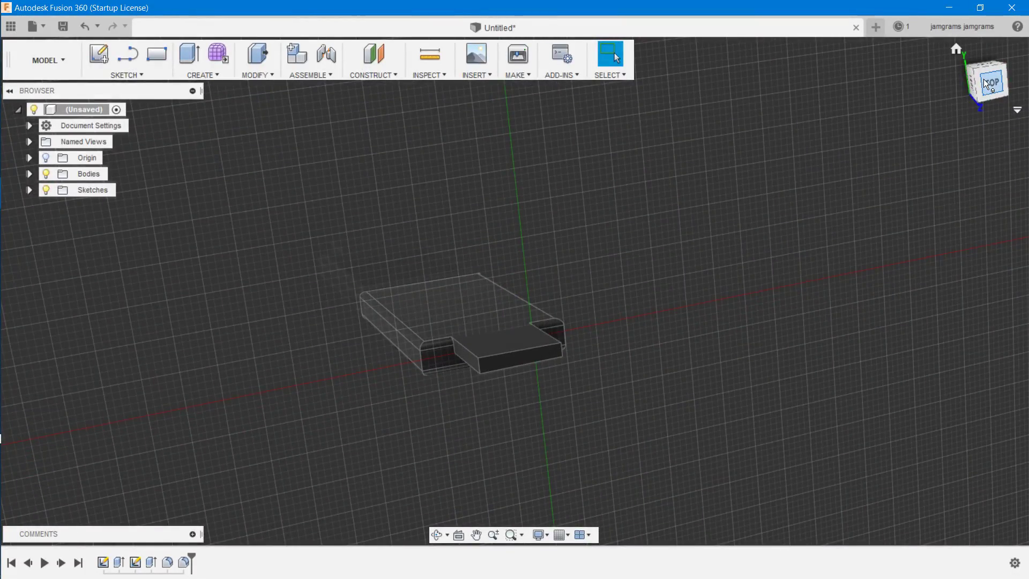
pyautogui.moveTo(985, 82)
pyautogui.mouseDown()
pyautogui.moveTo(956, 89)
pyautogui.moveTo(945, 57)
pyautogui.moveTo(969, 53)
pyautogui.moveTo(953, 34)
pyautogui.moveTo(964, 74)
pyautogui.mouseUp()
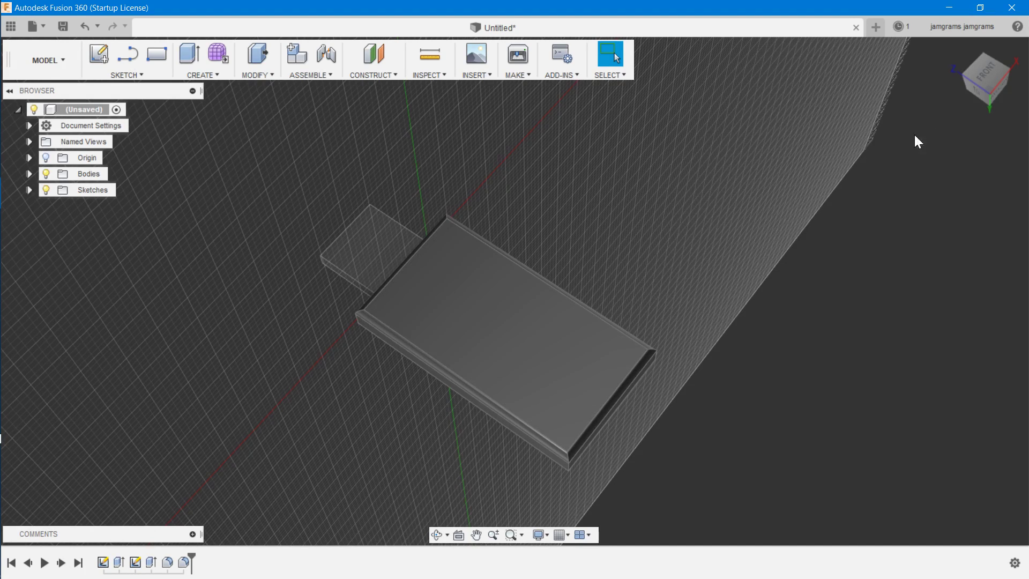
pyautogui.moveTo(984, 72)
pyautogui.mouseDown()
pyautogui.moveTo(1012, 82)
pyautogui.moveTo(996, 55)
pyautogui.mouseUp()
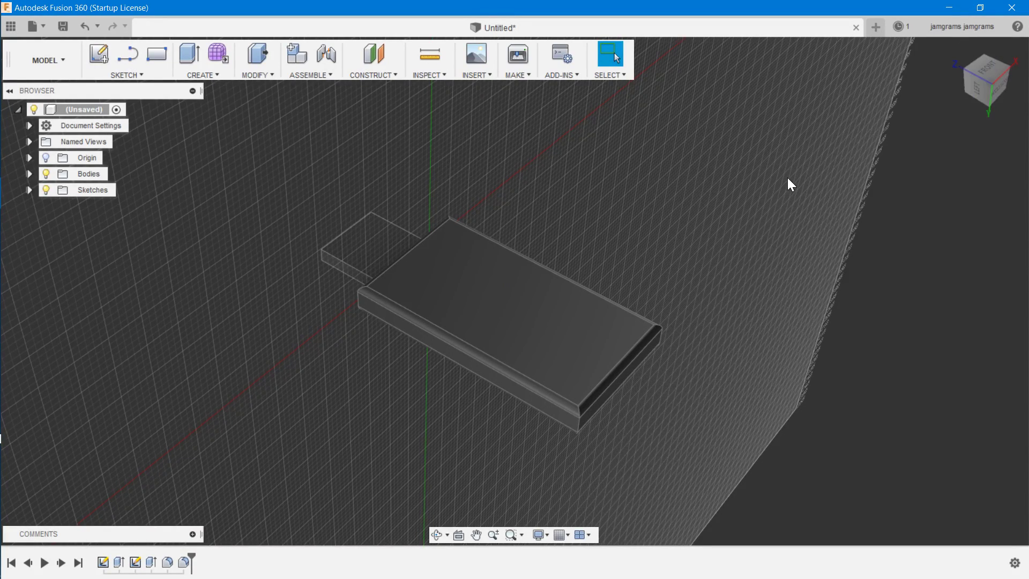
pyautogui.click(613, 75)
pyautogui.click(577, 77)
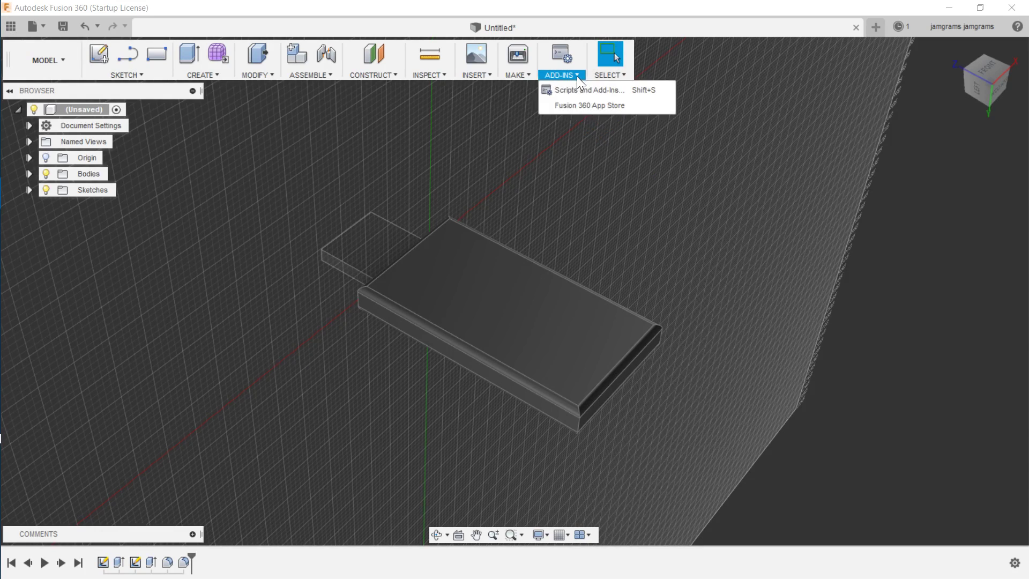
pyautogui.click(516, 75)
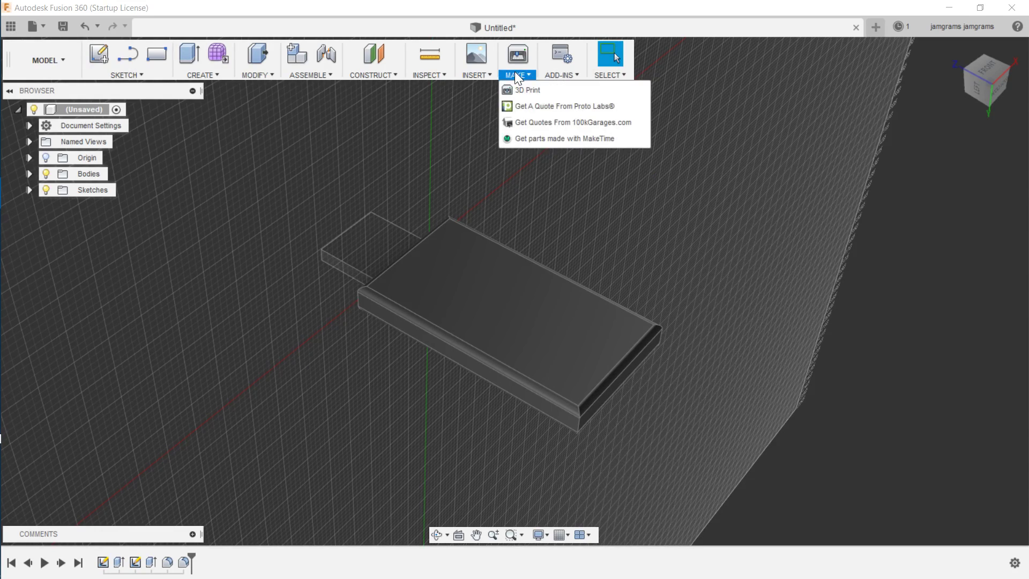
pyautogui.click(523, 90)
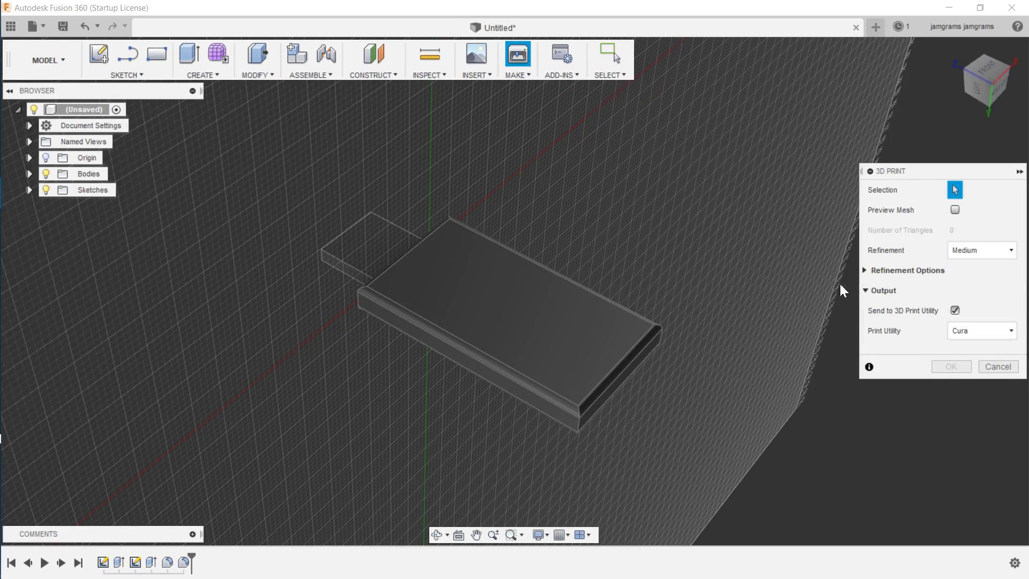
pyautogui.click(955, 310)
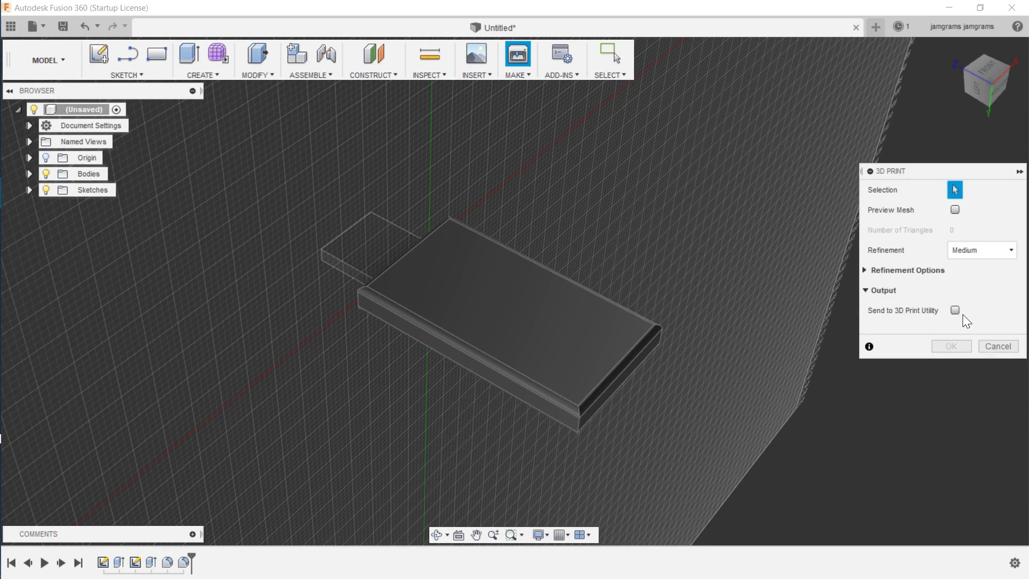
pyautogui.click(955, 209)
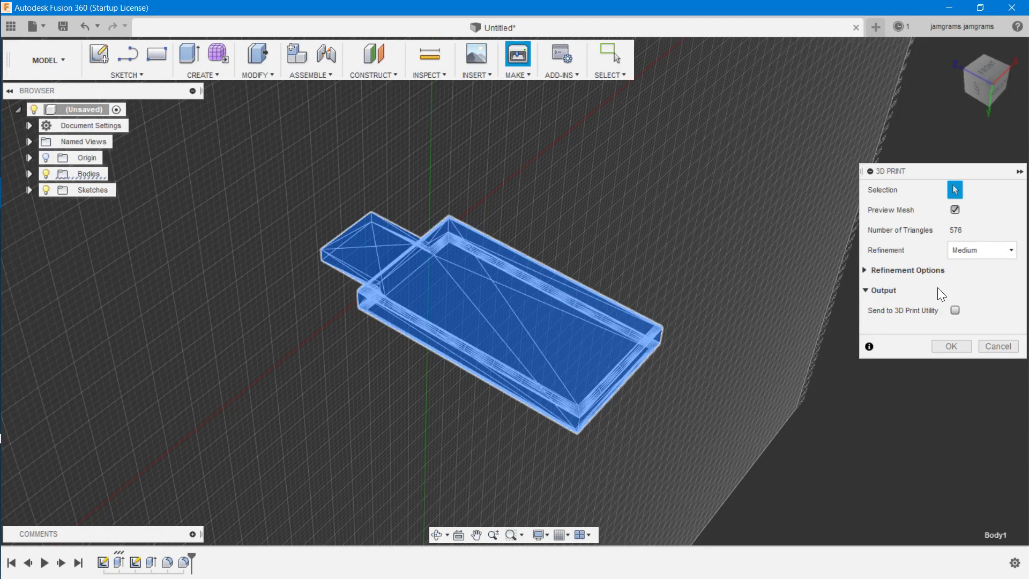
# - Save the exported STL in the Downloads folder as "Usb Label 1"
pyautogui.click(951, 347)
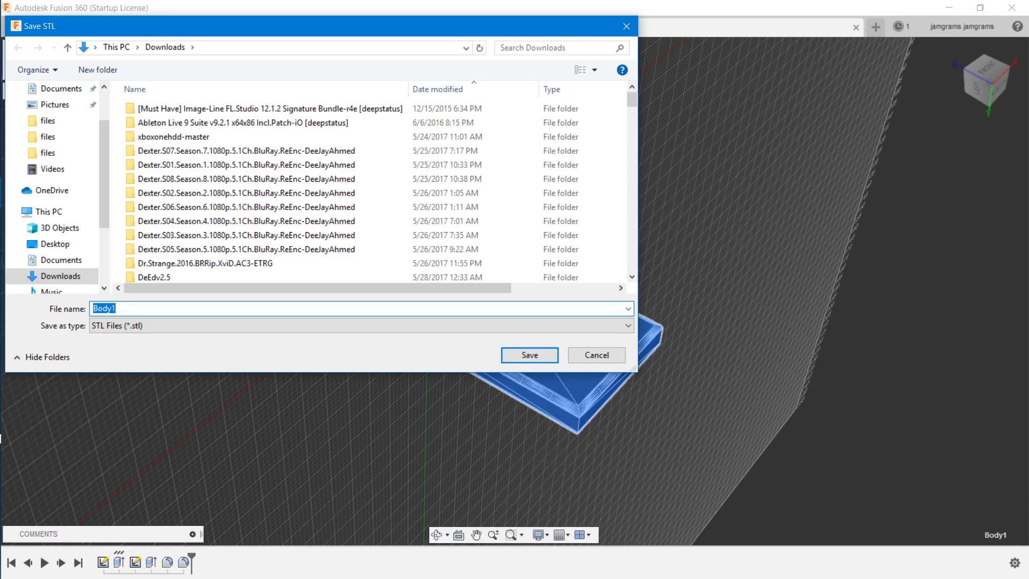
pyautogui.write('Usb Label 1')
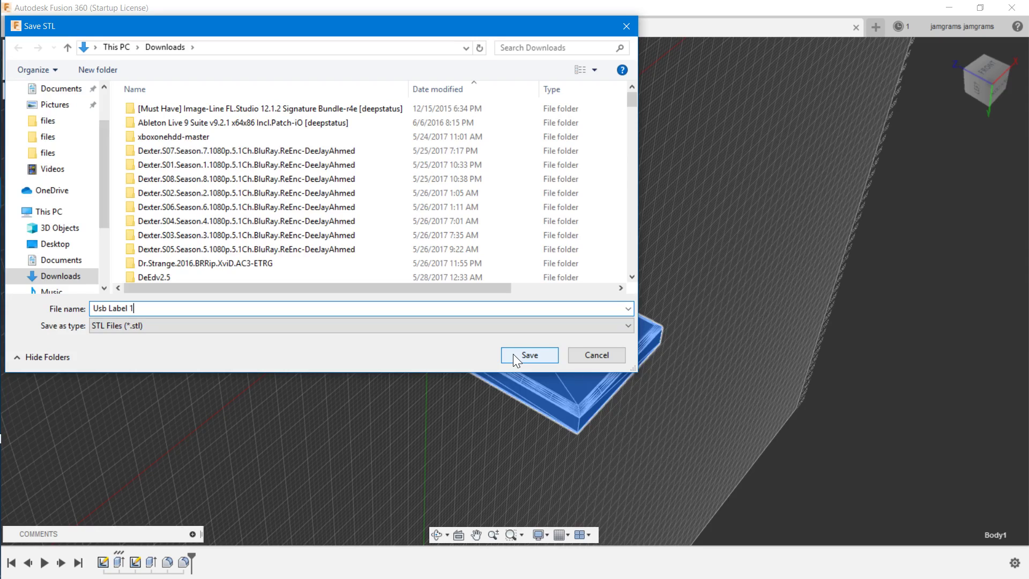
pyautogui.click(529, 354)
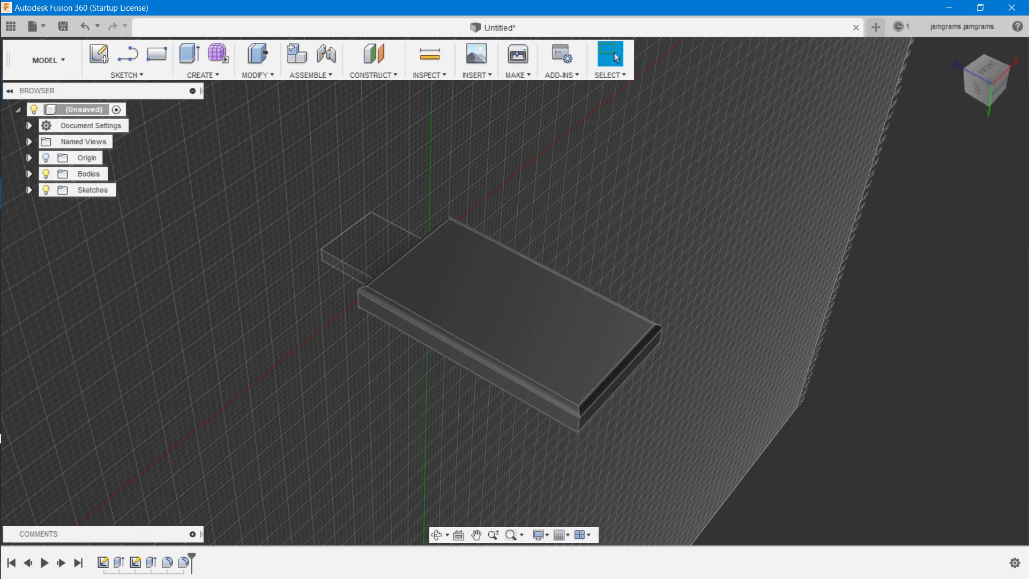
# - Find the recent file Usb Label 1 in File Explorer and open it in Ultimaker Cura
pyautogui.press('super+e')
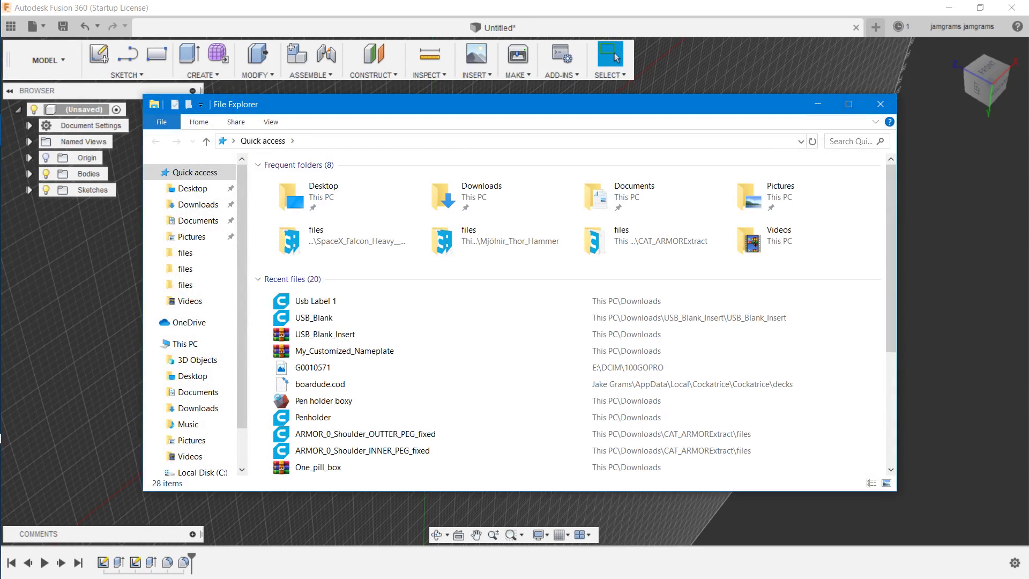
pyautogui.doubleClick(316, 301)
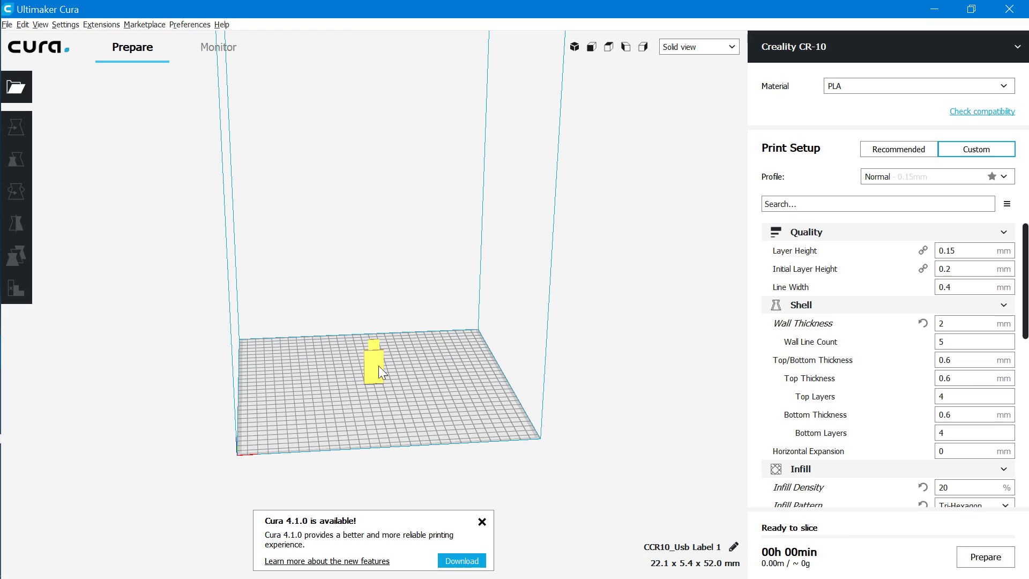
pyautogui.scroll(5, 303, 399)
pyautogui.moveTo(449, 455); pyautogui.dragTo(175, 440, button='right')
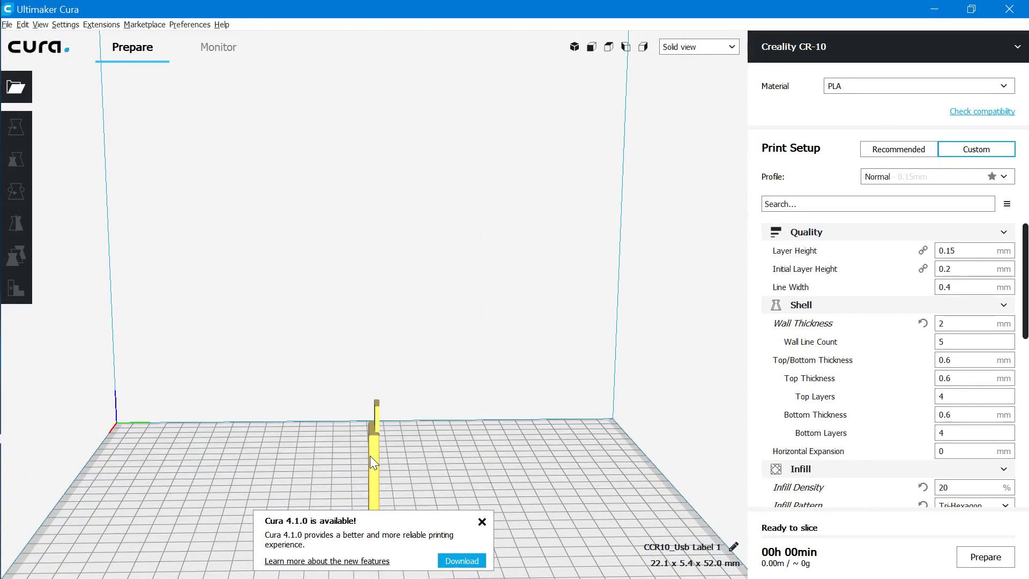
pyautogui.moveTo(383, 493); pyautogui.dragTo(383, 422, button='right')
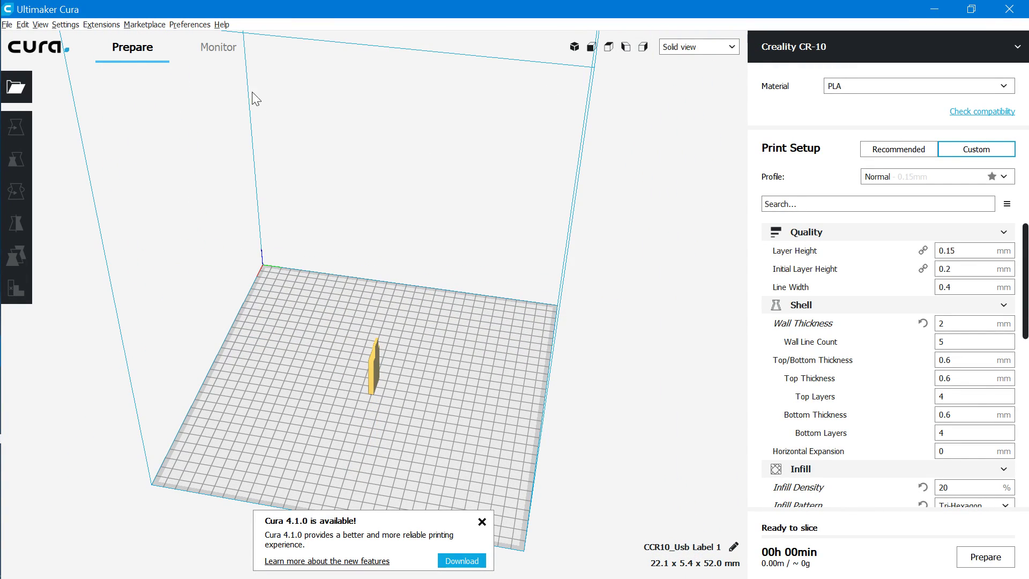
# - Change the active printer to the Monoprice Mini Delta
pyautogui.click(193, 25)
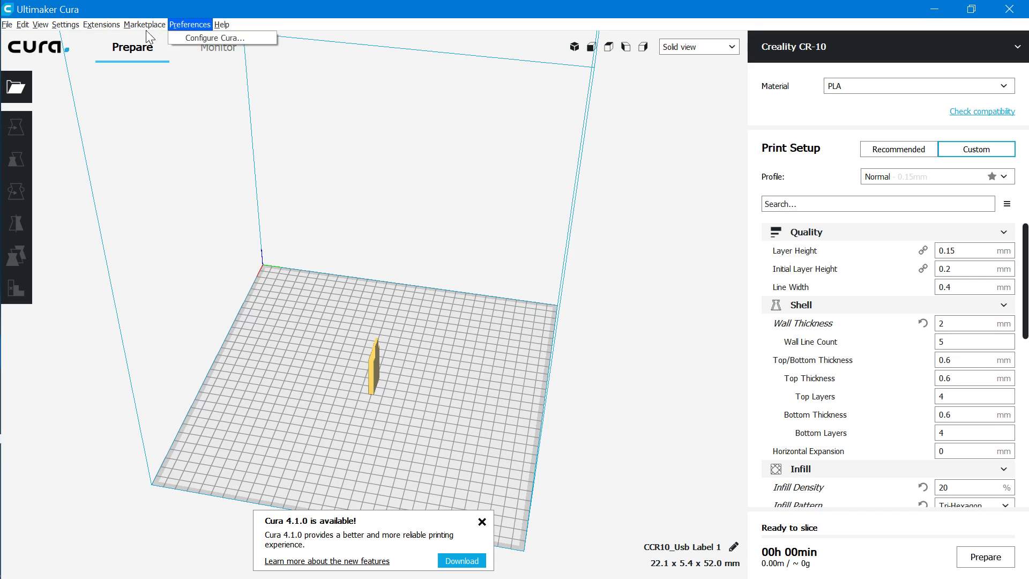
pyautogui.moveTo(65, 25)
pyautogui.moveTo(78, 45)
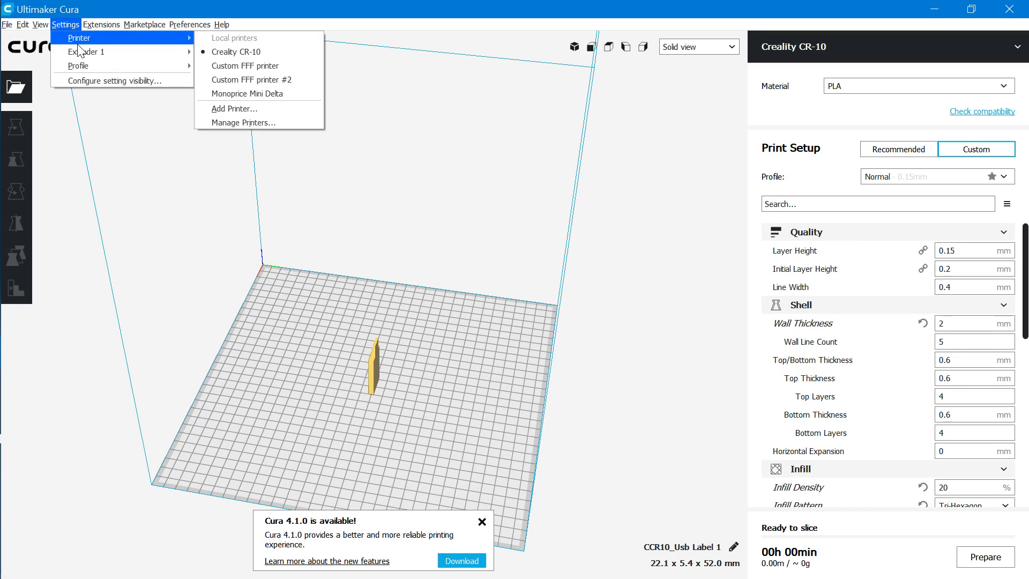
pyautogui.click(278, 94)
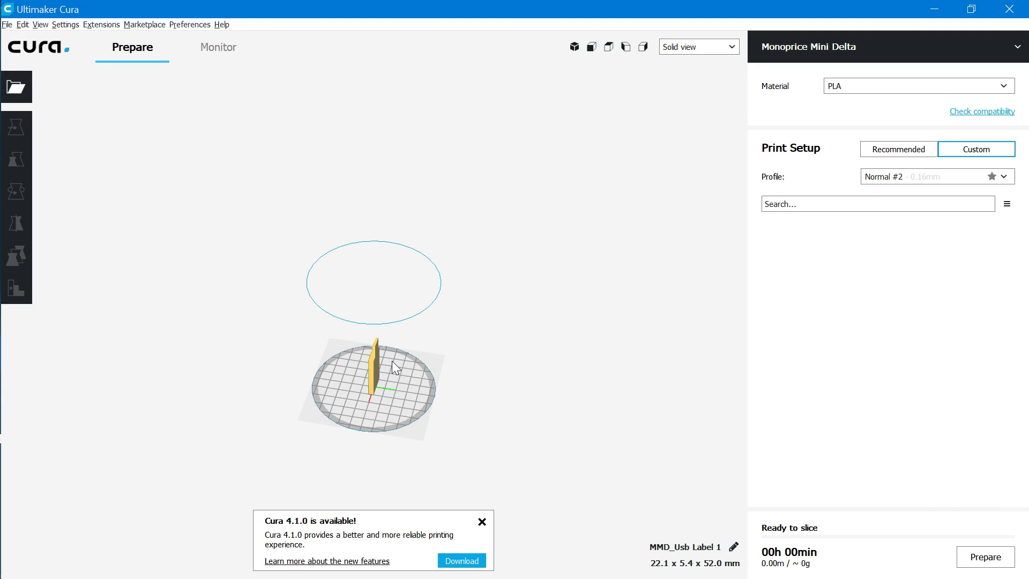
# - Rotate the upright USB label model about the red axis so it lies flat on the build plate, and dismiss the update notice
pyautogui.scroll(5, 427, 373)
pyautogui.scroll(2, 426, 373)
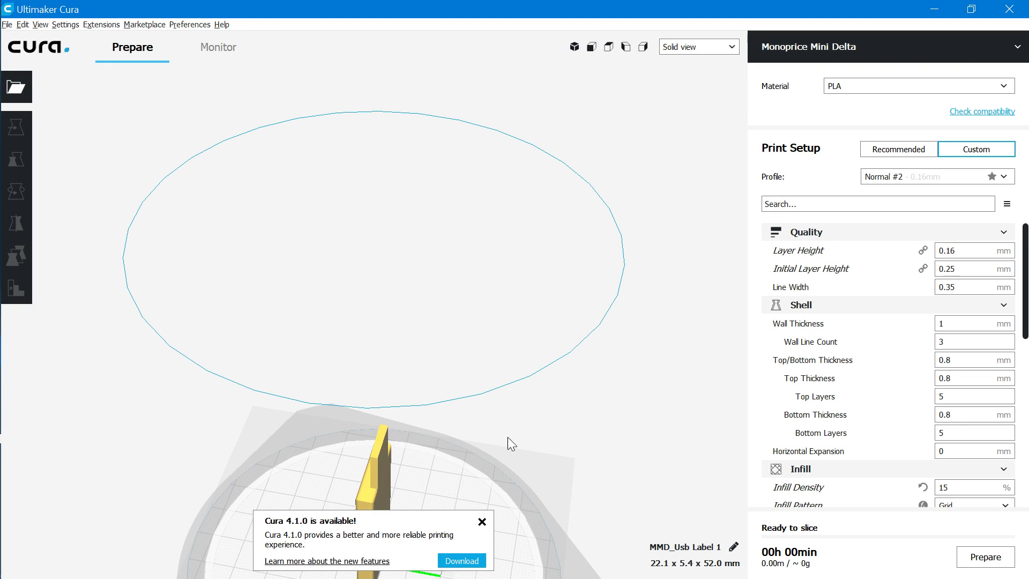
pyautogui.moveTo(519, 500); pyautogui.dragTo(415, 487, button='right')
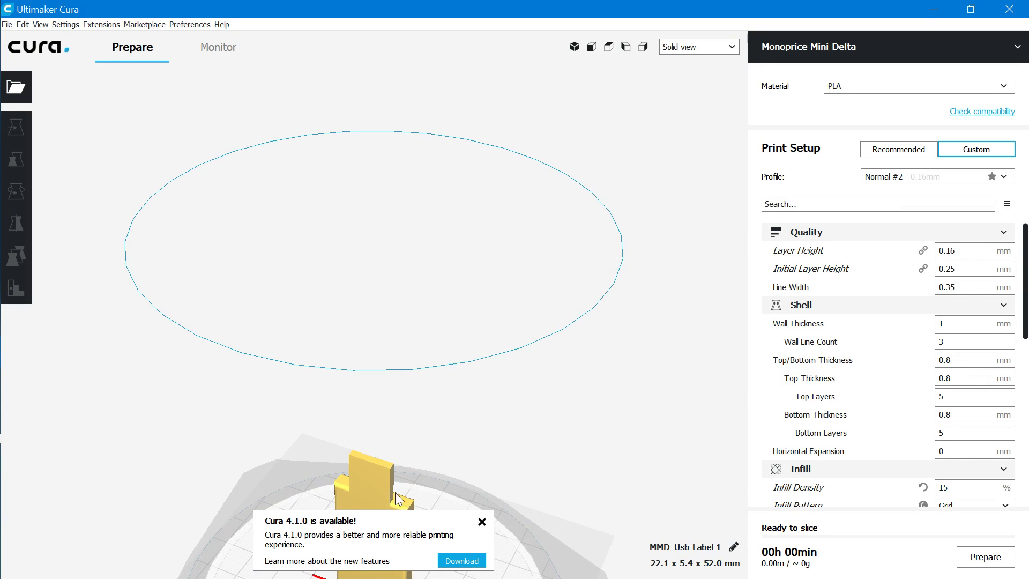
pyautogui.click(360, 489)
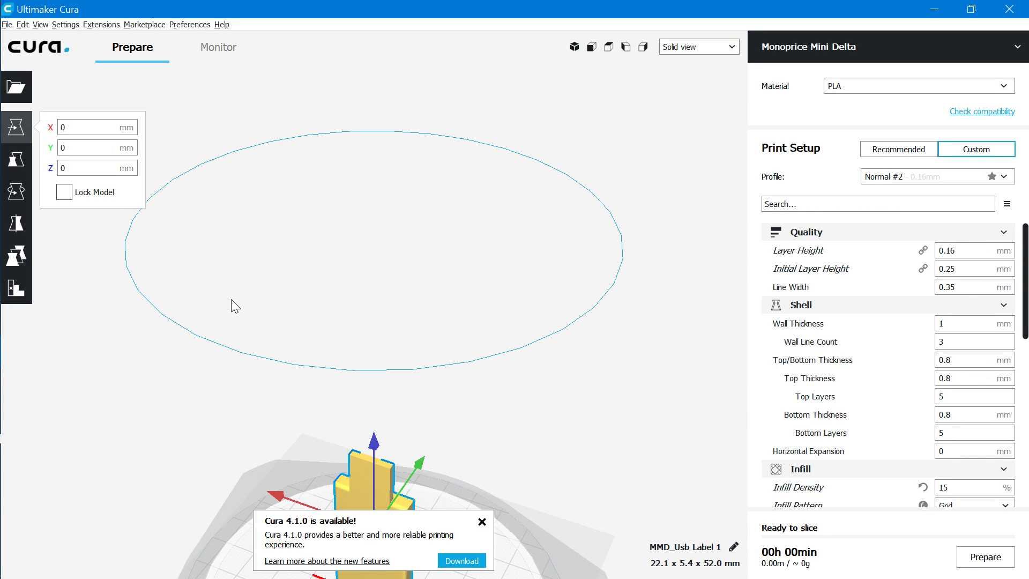
pyautogui.scroll(-3, 230, 300)
pyautogui.click(17, 192)
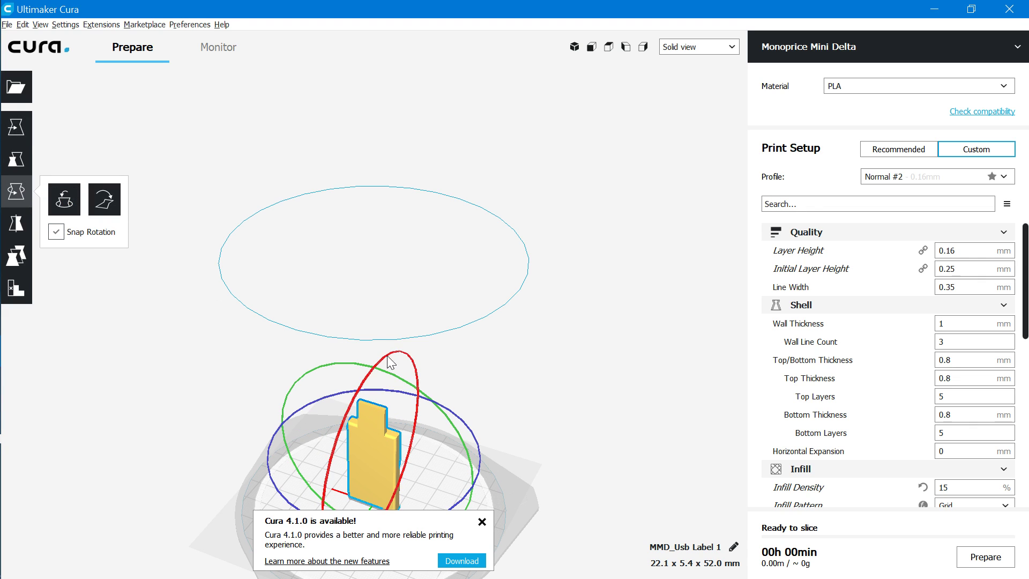
pyautogui.moveTo(391, 363); pyautogui.dragTo(377, 416)
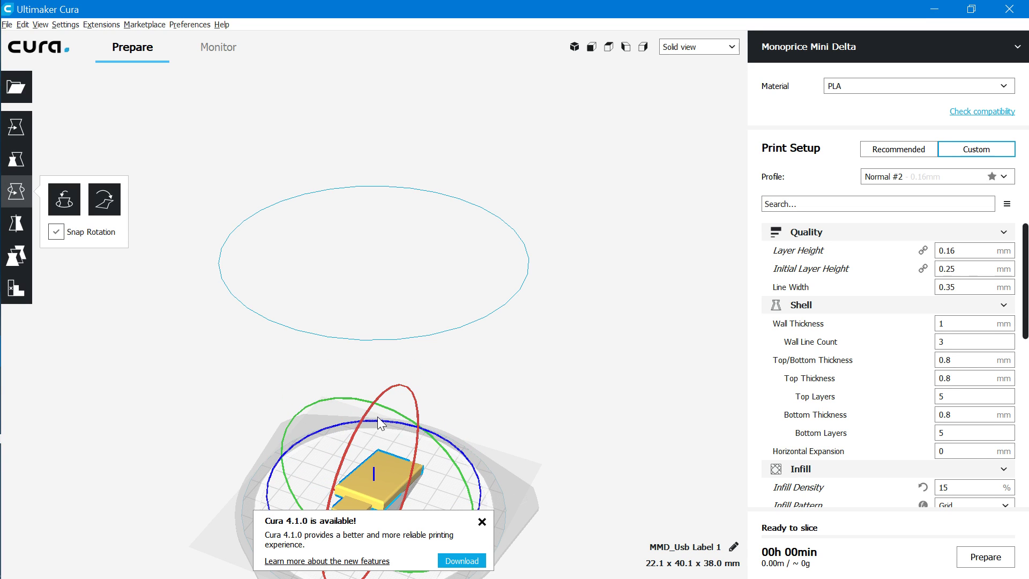
pyautogui.click(481, 521)
pyautogui.moveTo(502, 516); pyautogui.dragTo(322, 451, button='right')
pyautogui.moveTo(320, 460); pyautogui.dragTo(313, 494)
# - Arrange all models on the build plate and clear the selection
pyautogui.moveTo(584, 436); pyautogui.dragTo(442, 523, button='right')
pyautogui.rightClick(441, 522)
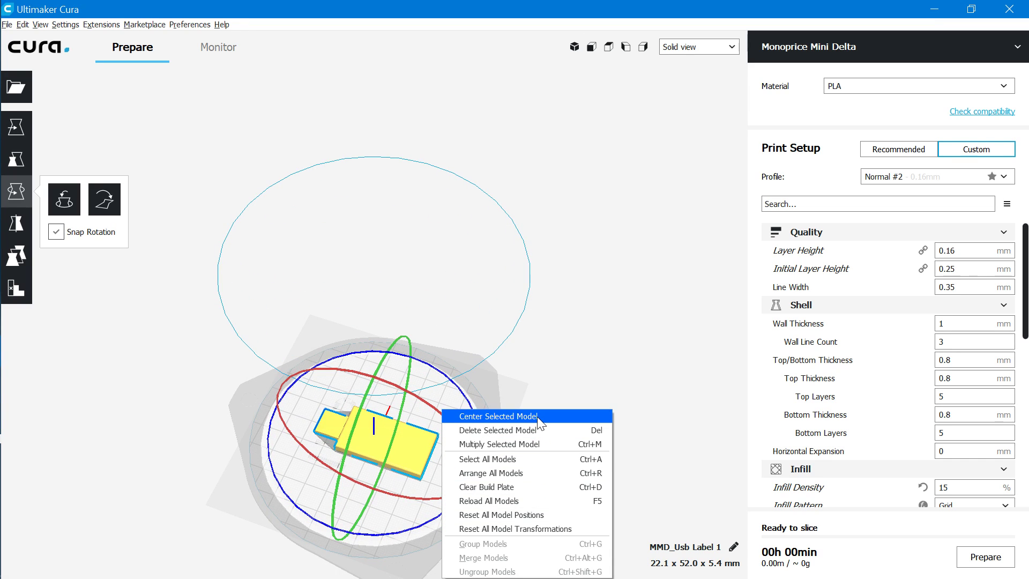
pyautogui.click(507, 474)
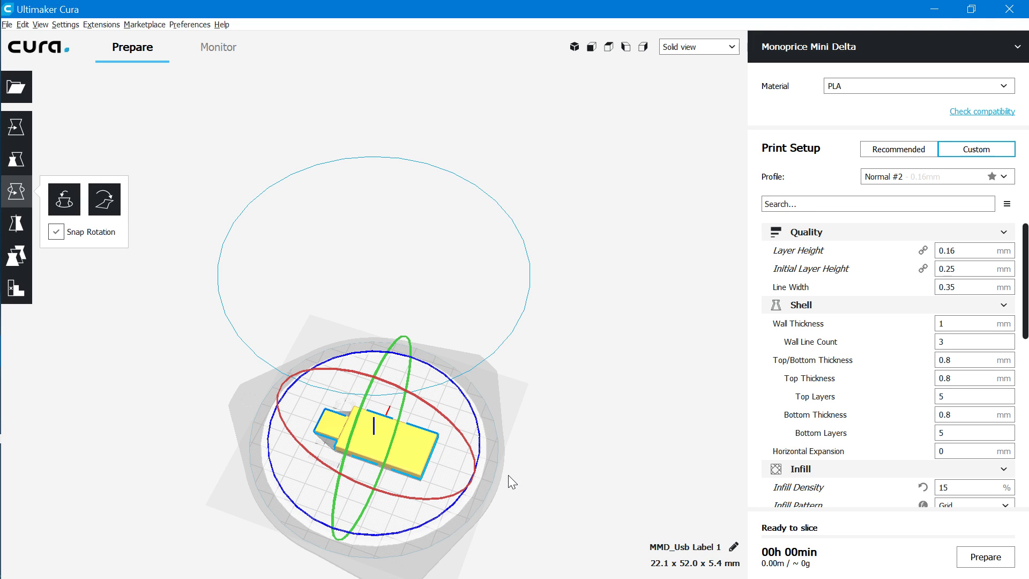
pyautogui.click(608, 458)
# - Set the infill pattern to Tri-Hexagon
pyautogui.moveTo(607, 458); pyautogui.dragTo(135, 367, button='right')
pyautogui.moveTo(382, 518); pyautogui.dragTo(408, 505, button='right')
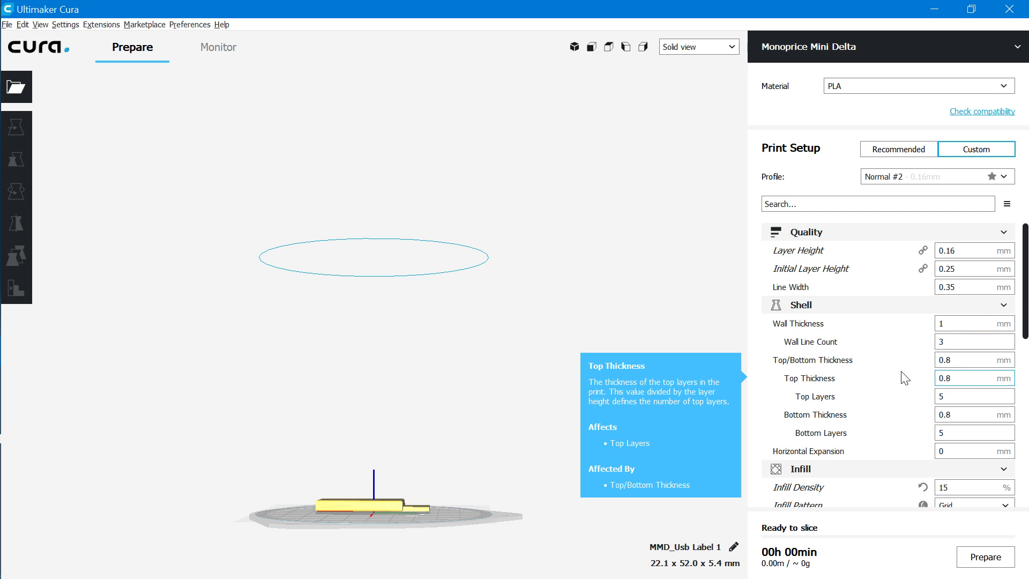
pyautogui.scroll(-5, 863, 438)
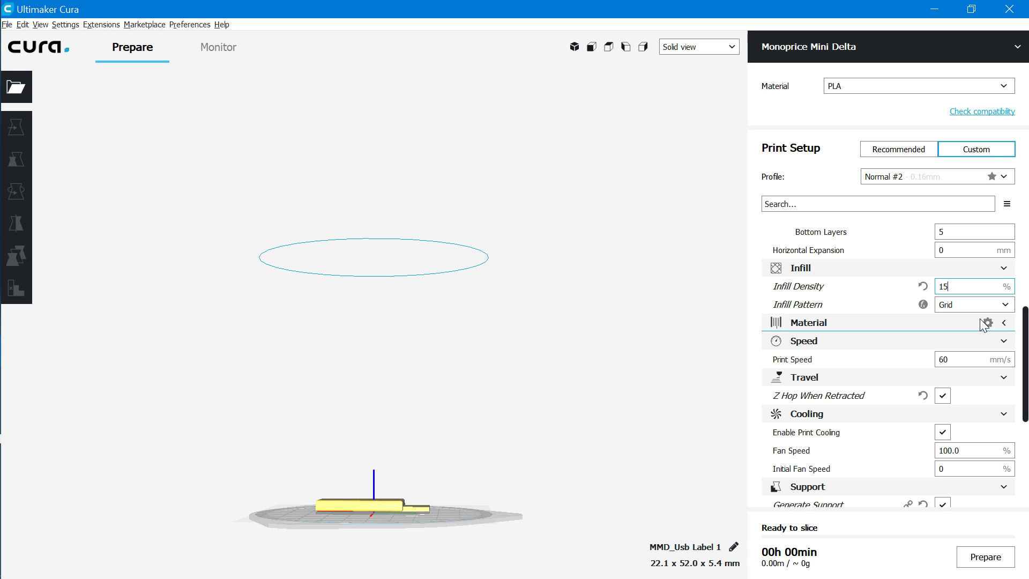
pyautogui.click(945, 310)
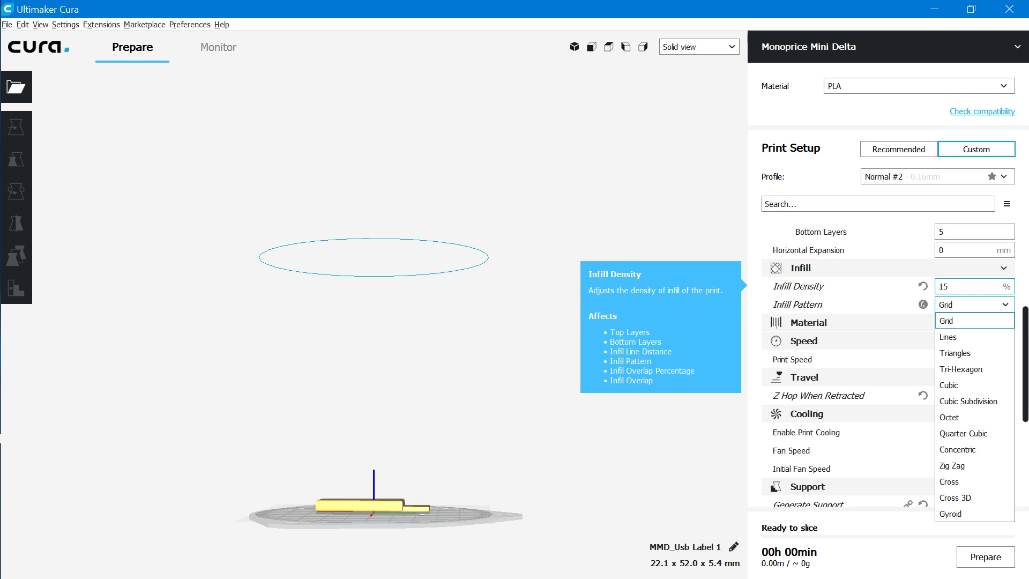
pyautogui.click(957, 369)
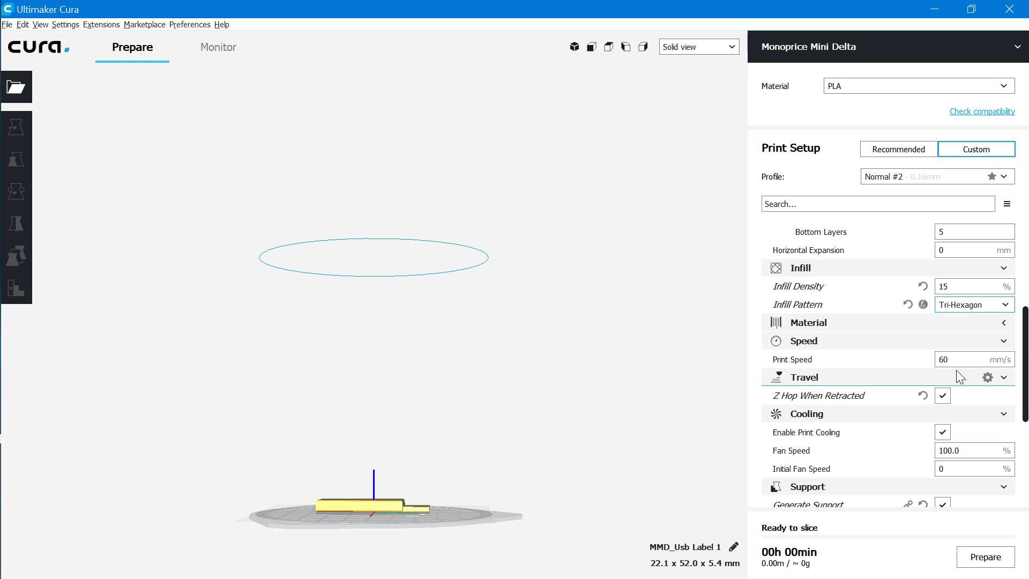
pyautogui.click(964, 310)
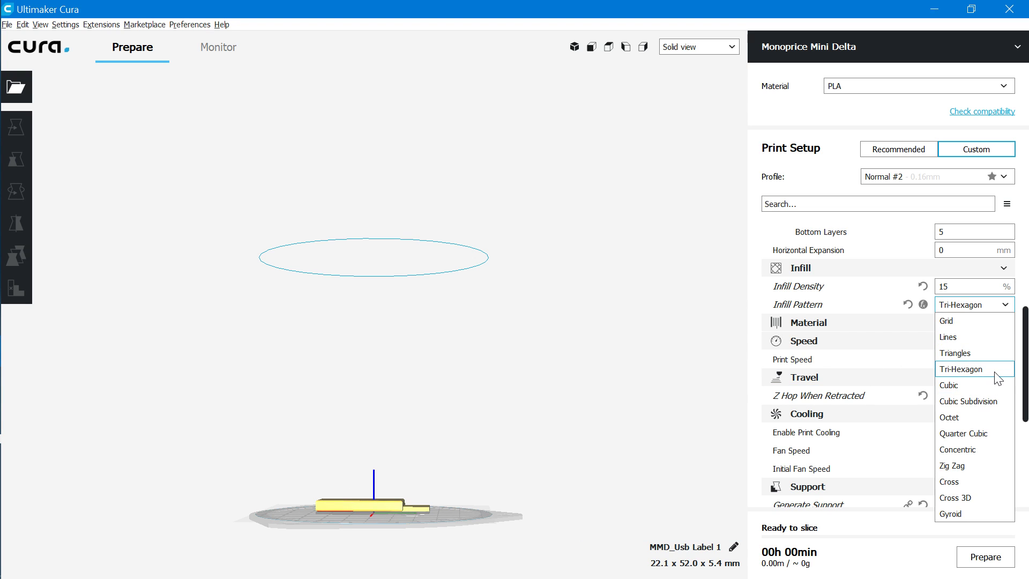
pyautogui.click(978, 300)
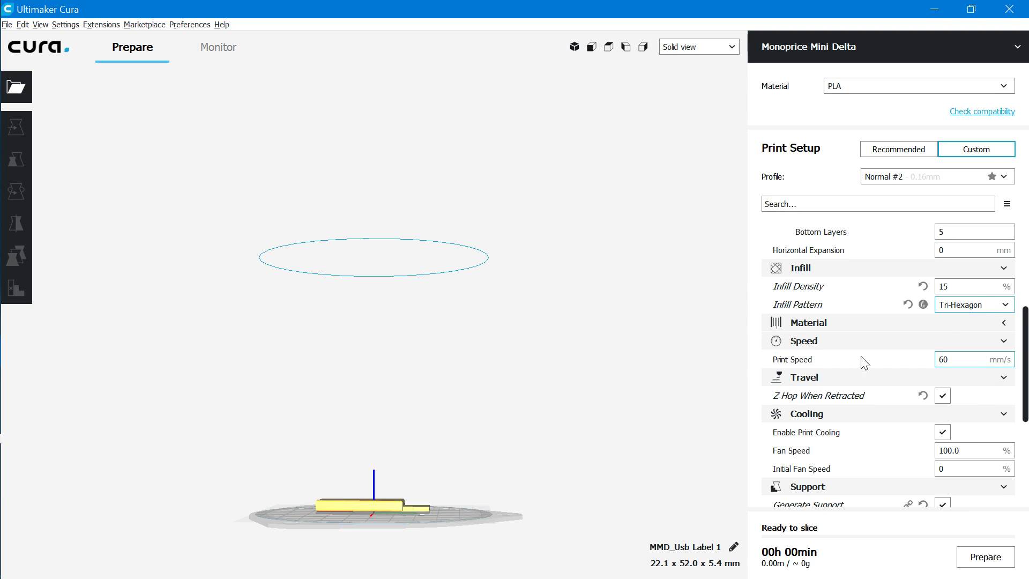
# - Turn off support generation and slice the model
pyautogui.scroll(-3, 865, 434)
pyautogui.scroll(-2, 870, 440)
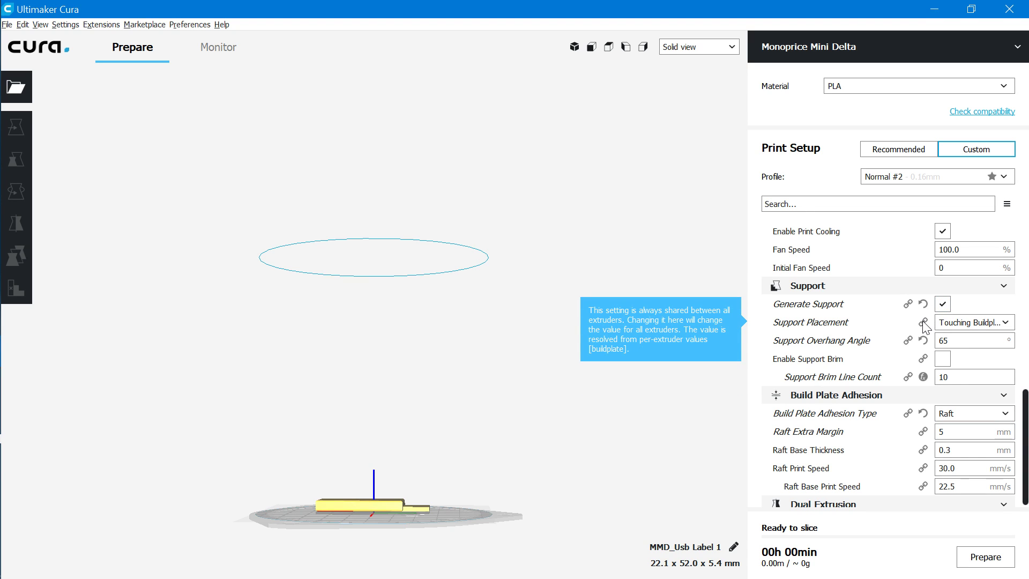
pyautogui.click(941, 304)
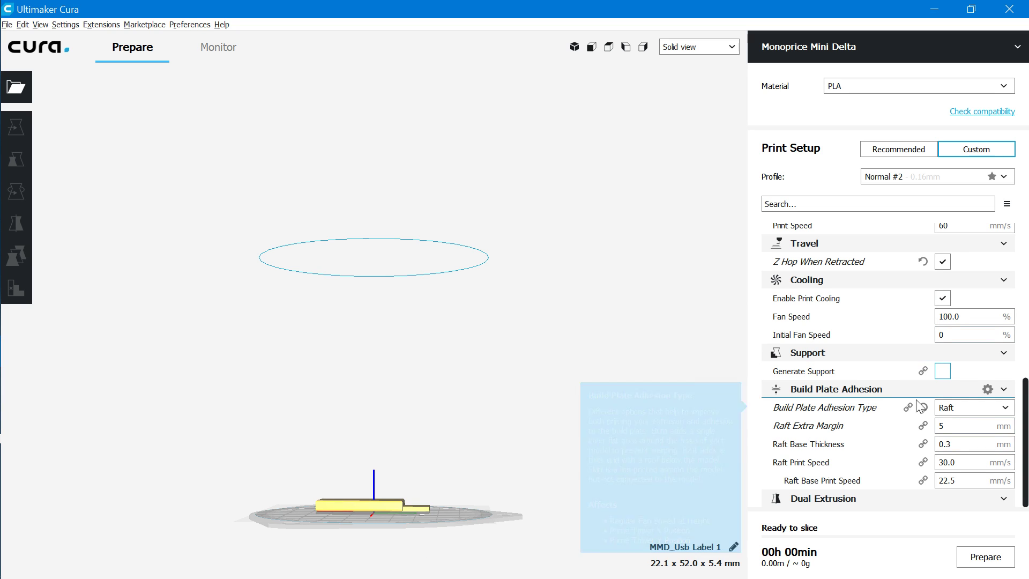
pyautogui.moveTo(967, 414)
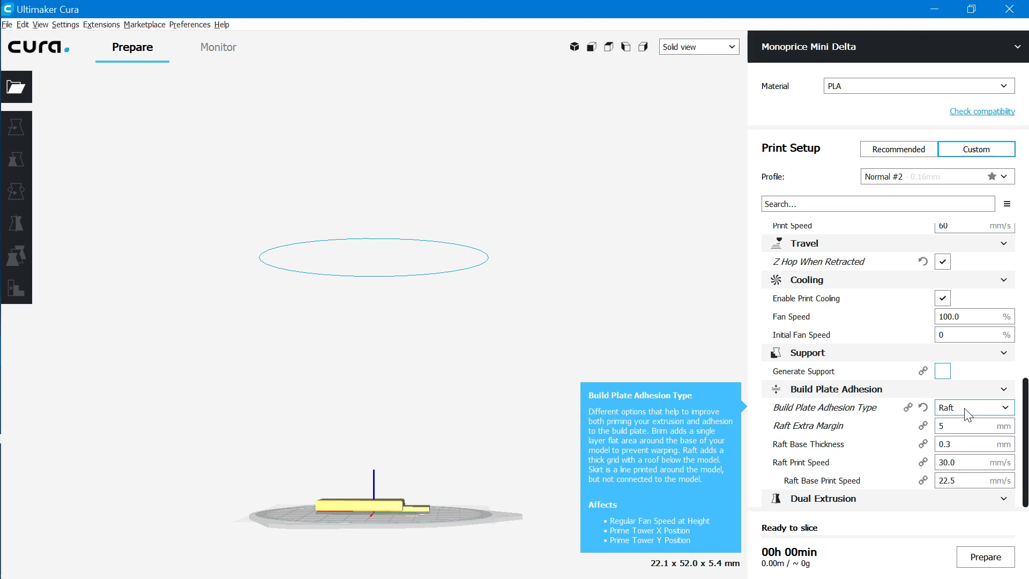
pyautogui.moveTo(568, 510); pyautogui.dragTo(500, 548, button='right')
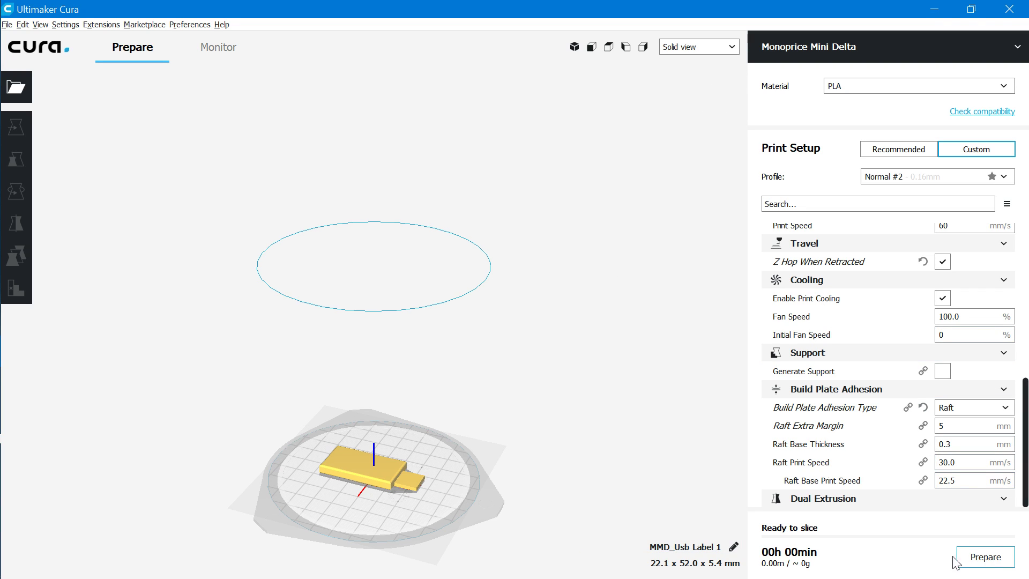
pyautogui.click(984, 559)
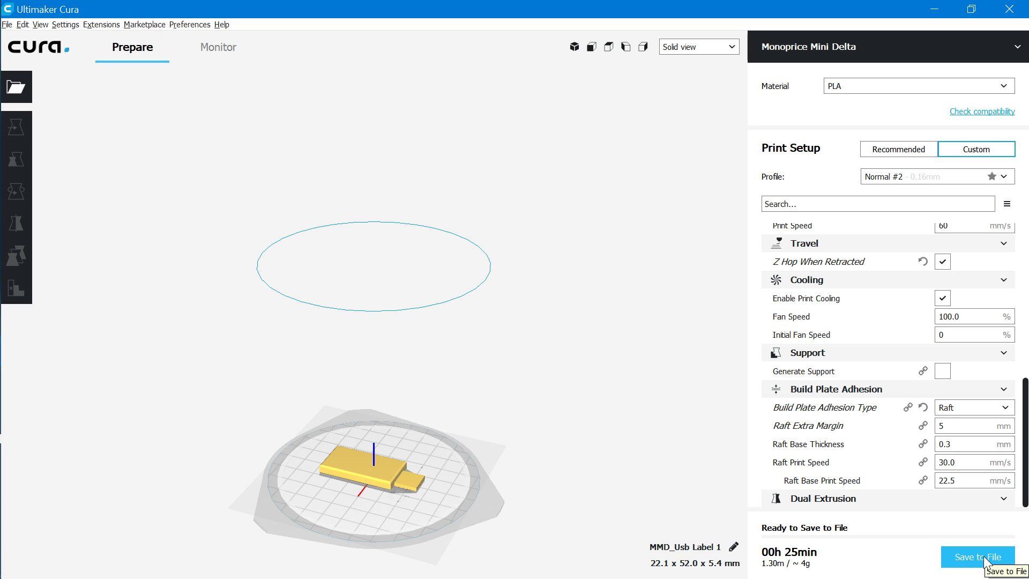
# - Switch to Layer view and look at the sliced USB label model from above
pyautogui.moveTo(839, 565)
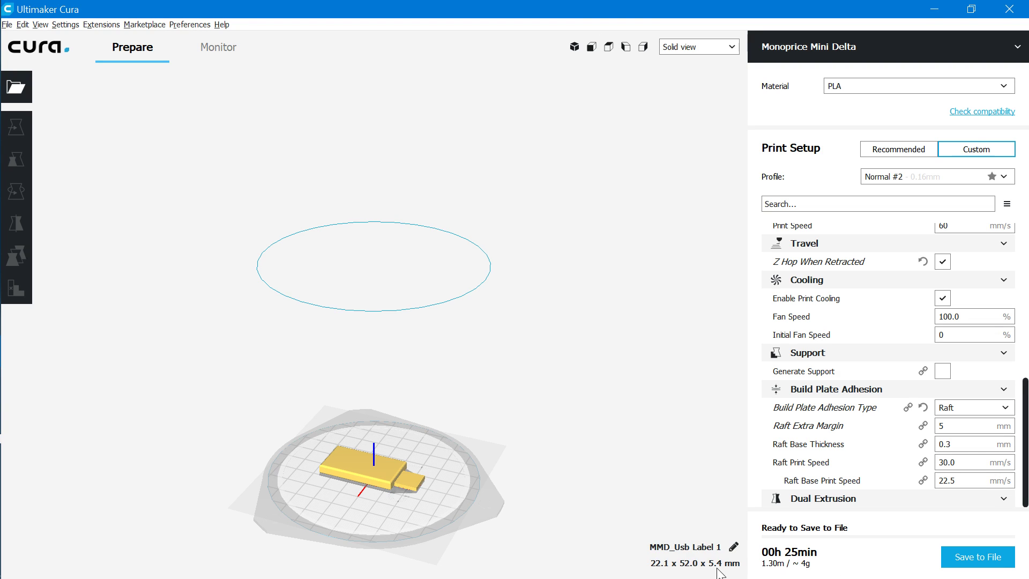
pyautogui.moveTo(768, 558)
pyautogui.click(697, 50)
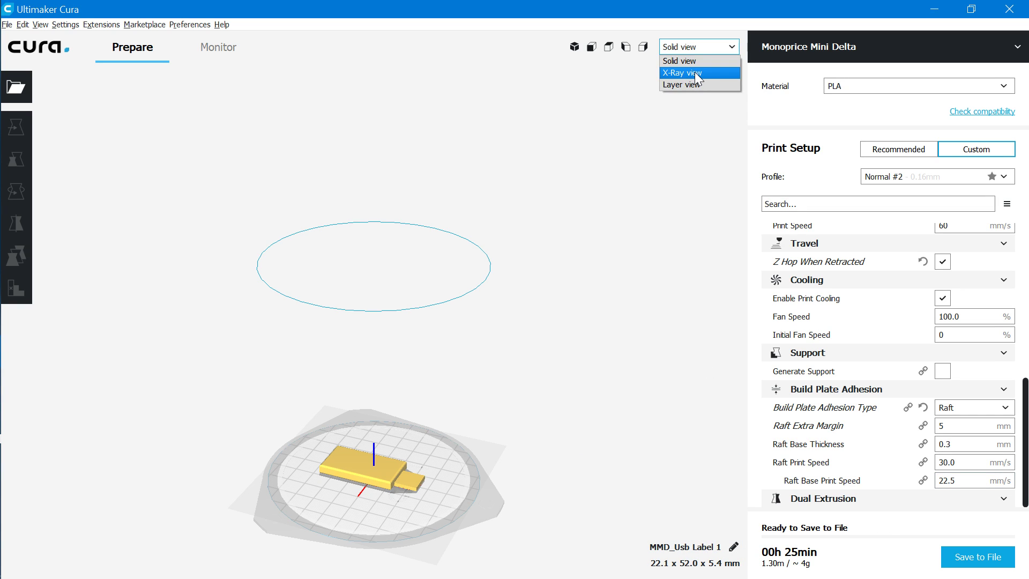
pyautogui.click(695, 85)
pyautogui.moveTo(480, 404); pyautogui.dragTo(254, 577, button='right')
pyautogui.moveTo(391, 521); pyautogui.dragTo(149, 484, button='right')
pyautogui.moveTo(372, 545)
pyautogui.mouseDown(button='right')
pyautogui.moveTo(290, 578)
pyautogui.moveTo(297, 574)
pyautogui.mouseUp(button='right')
pyautogui.moveTo(431, 534)
pyautogui.mouseDown(button='right')
pyautogui.moveTo(391, 554)
pyautogui.moveTo(396, 570)
pyautogui.mouseUp(button='right')
pyautogui.scroll(6, 348, 455)
pyautogui.moveTo(400, 467); pyautogui.dragTo(362, 516, button='right')
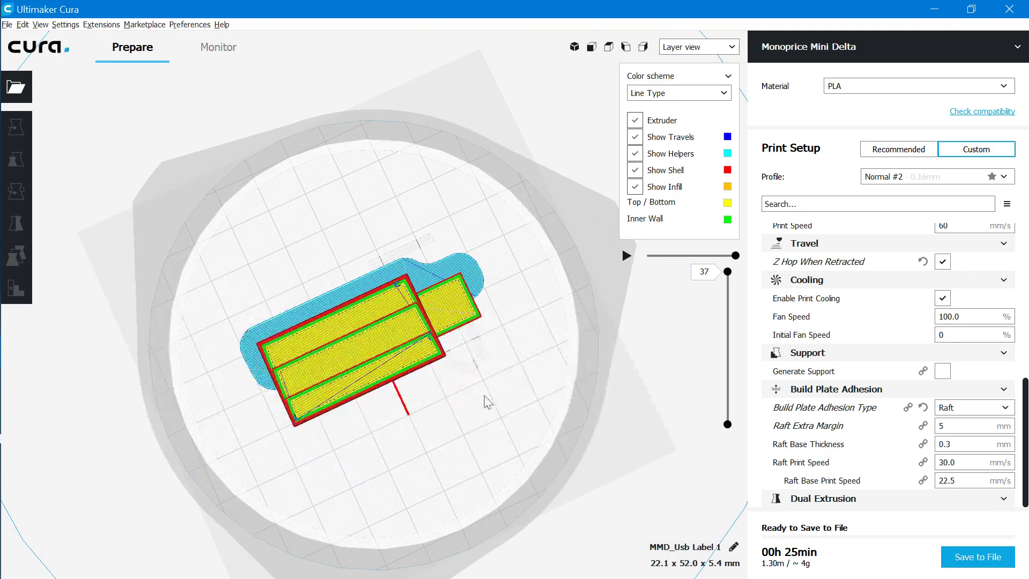
# - Step the layer preview down to layer 29 and on to layer 17 to examine the infill inside the body
pyautogui.moveTo(728, 271); pyautogui.dragTo(730, 307)
pyautogui.scroll(5, 428, 413)
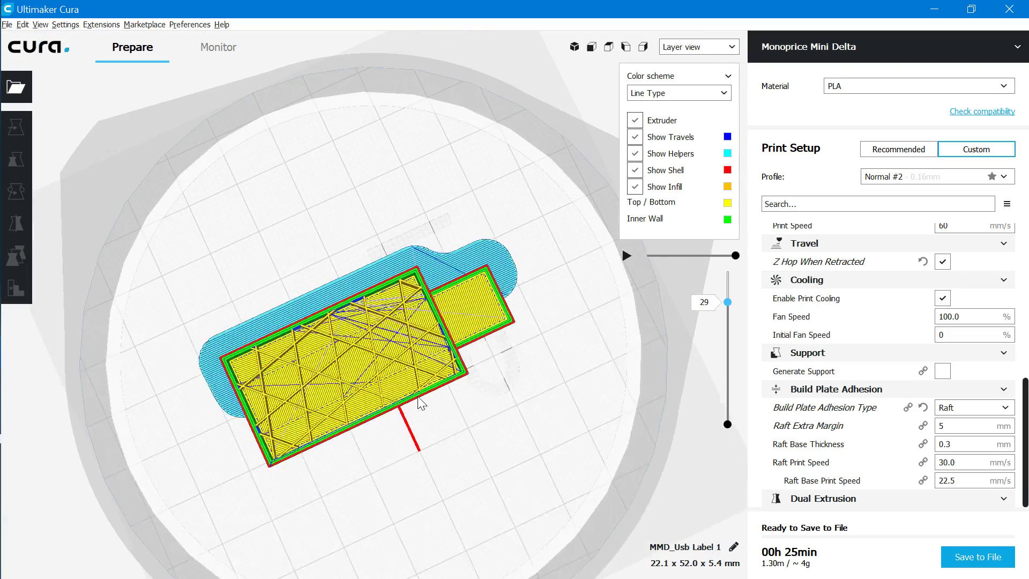
pyautogui.scroll(1, 418, 396)
pyautogui.moveTo(583, 422); pyautogui.dragTo(485, 407, button='right')
pyautogui.moveTo(484, 402); pyautogui.dragTo(487, 433, button='middle')
pyautogui.moveTo(487, 433); pyautogui.dragTo(483, 439, button='right')
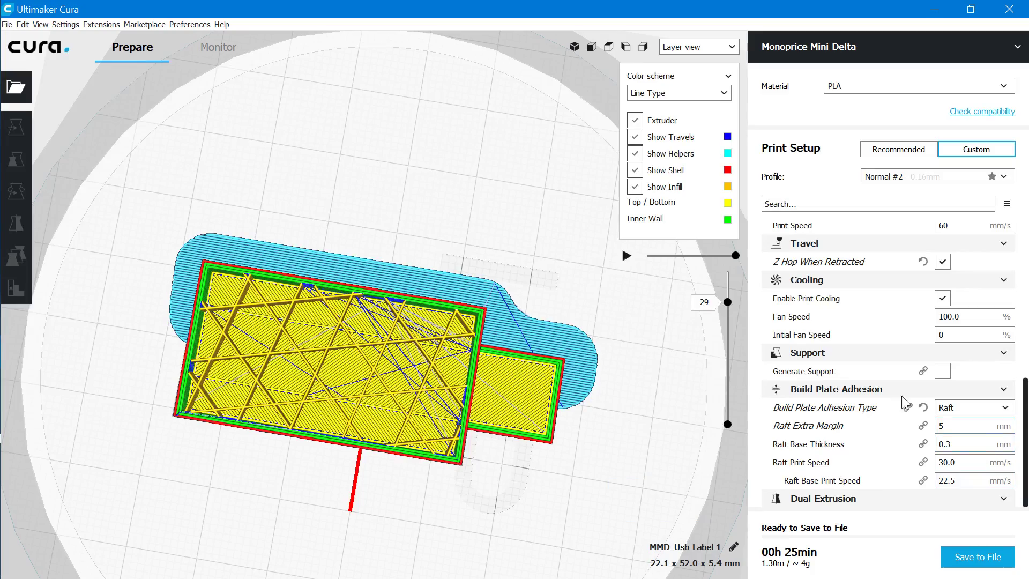
pyautogui.moveTo(578, 453); pyautogui.dragTo(308, 466, button='right')
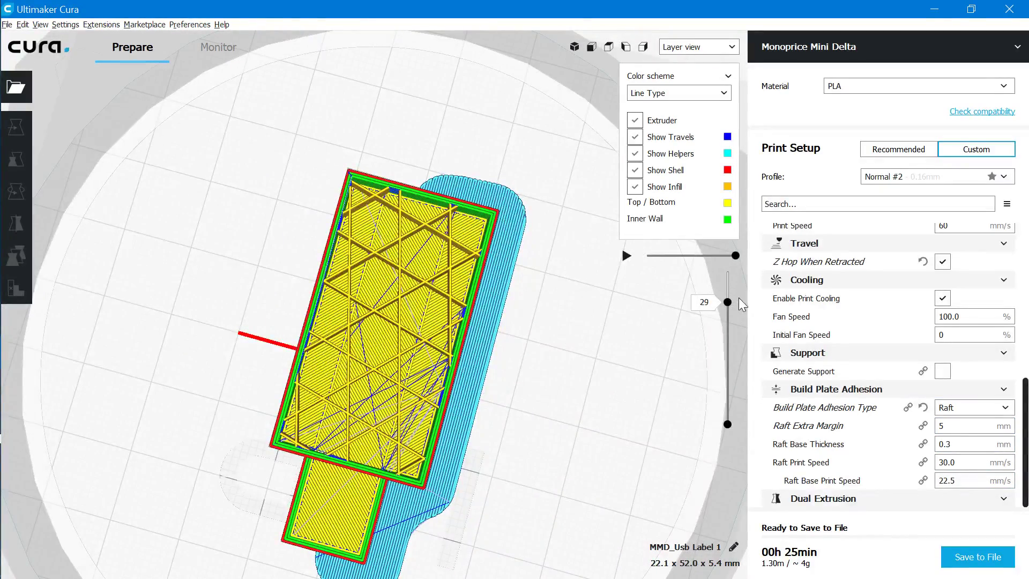
pyautogui.moveTo(727, 302); pyautogui.dragTo(692, 359)
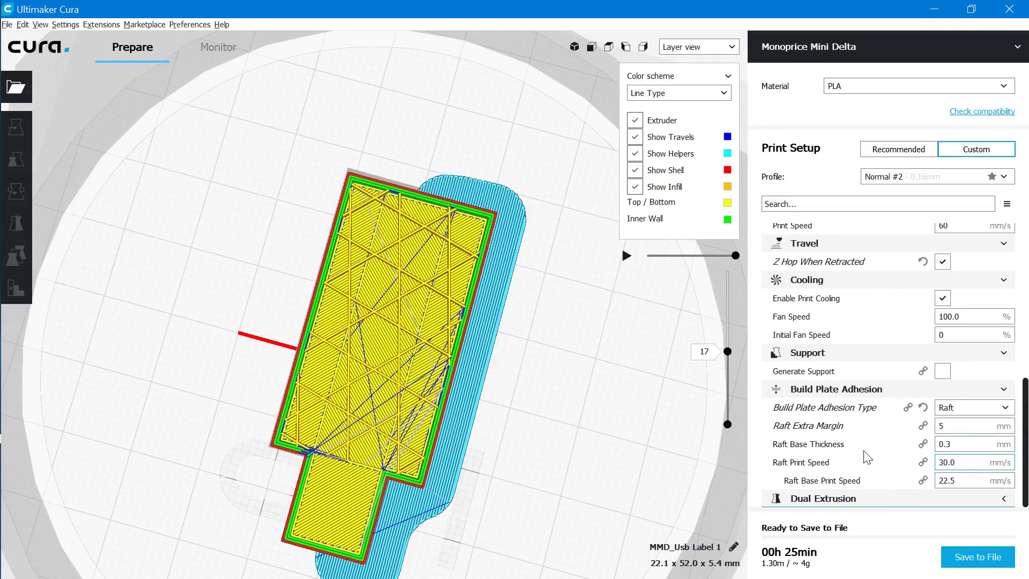
# - Change the infill pattern to Triangles
pyautogui.scroll(5, 866, 459)
pyautogui.scroll(-1, 877, 404)
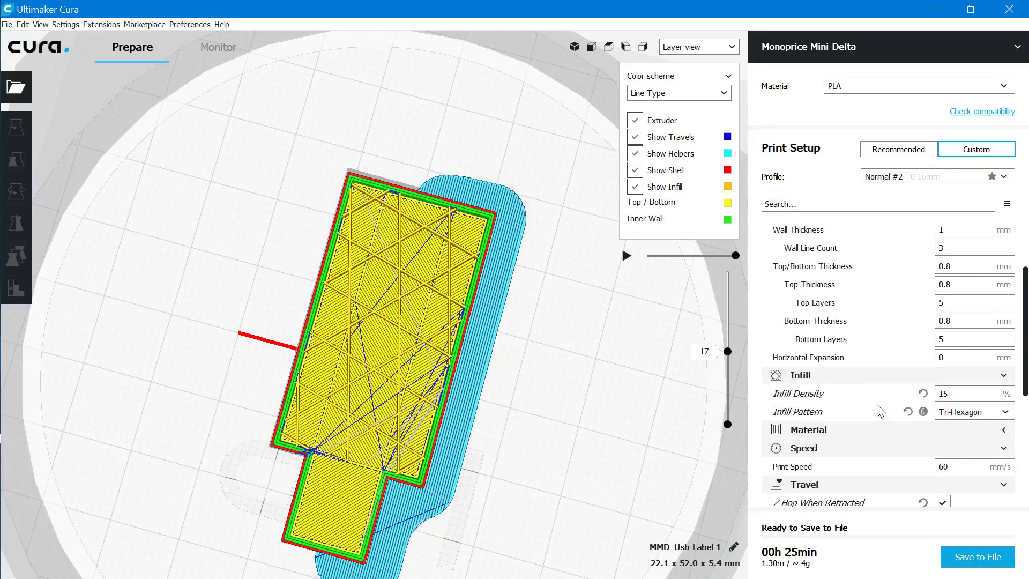
pyautogui.click(939, 410)
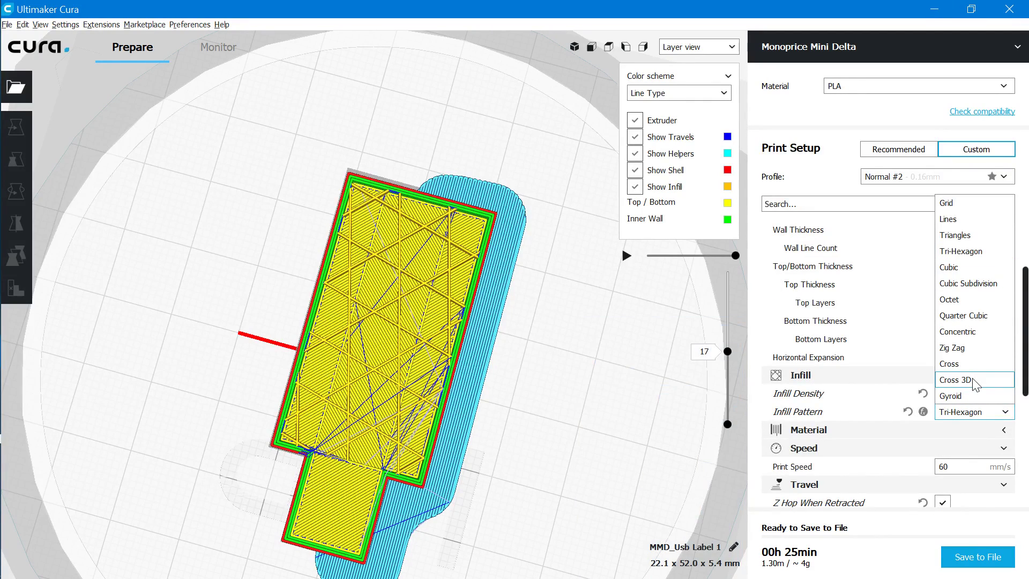
pyautogui.click(973, 235)
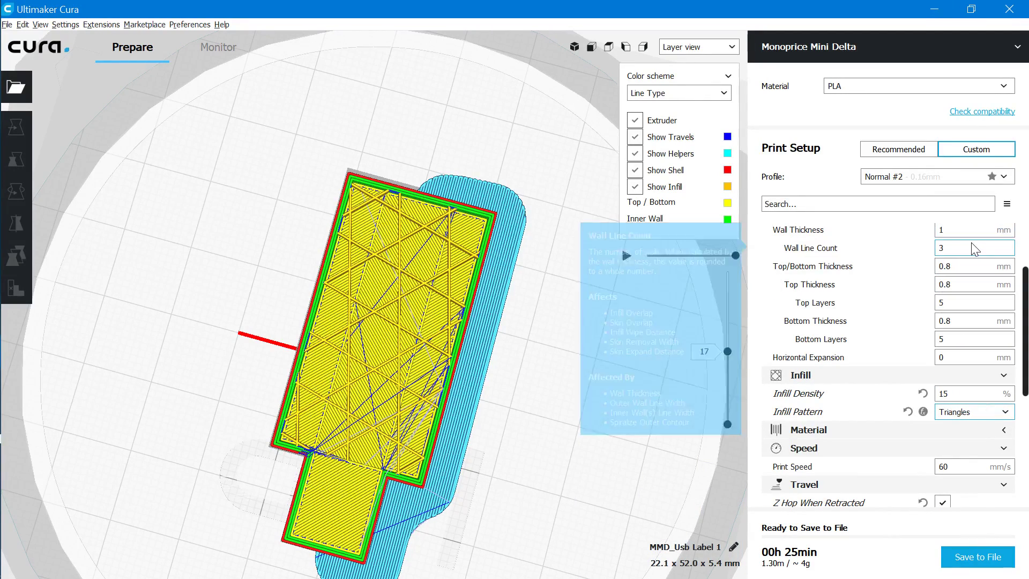
# - Set the wall thickness to 2 mm
pyautogui.scroll(-2, 886, 432)
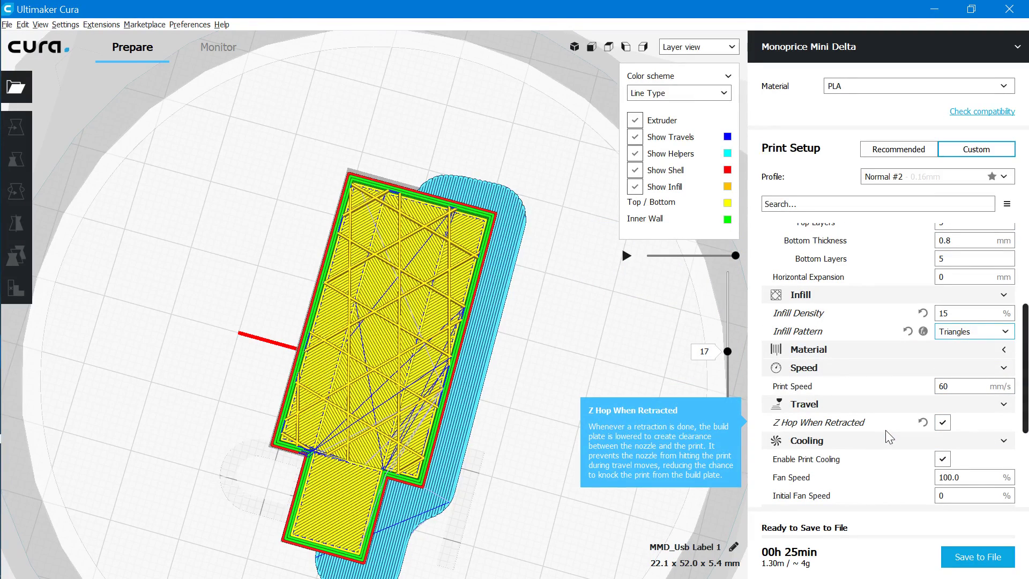
pyautogui.scroll(3, 886, 436)
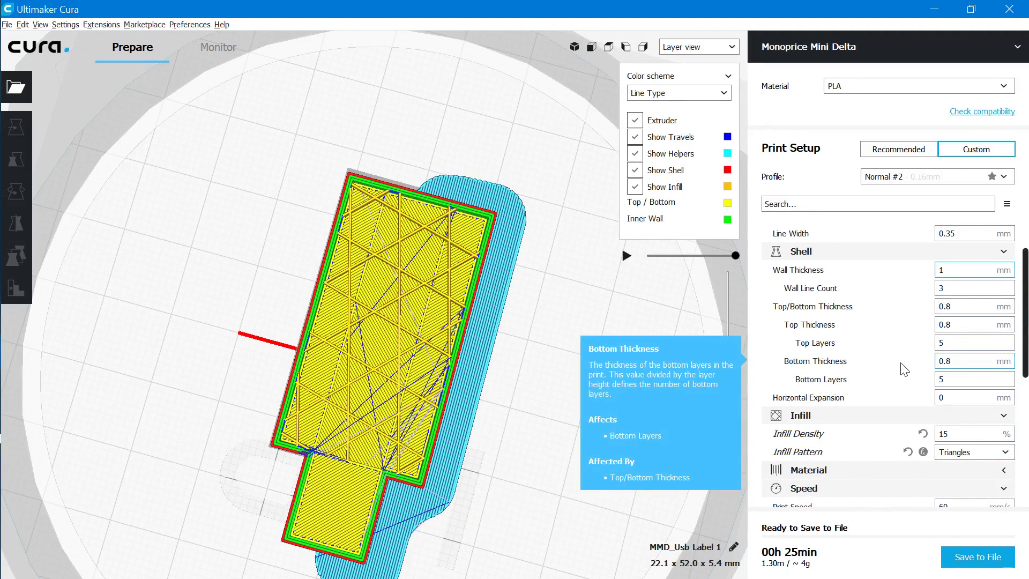
pyautogui.press('BackSpace')
pyautogui.write('2')
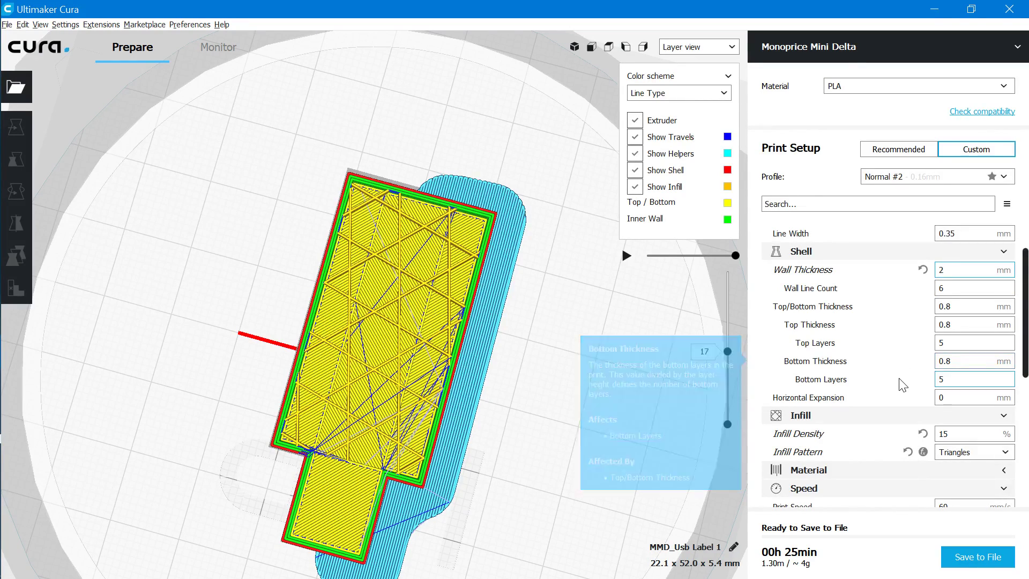
# - Set the build plate adhesion type to Skirt and slice the model again
pyautogui.scroll(-3, 905, 386)
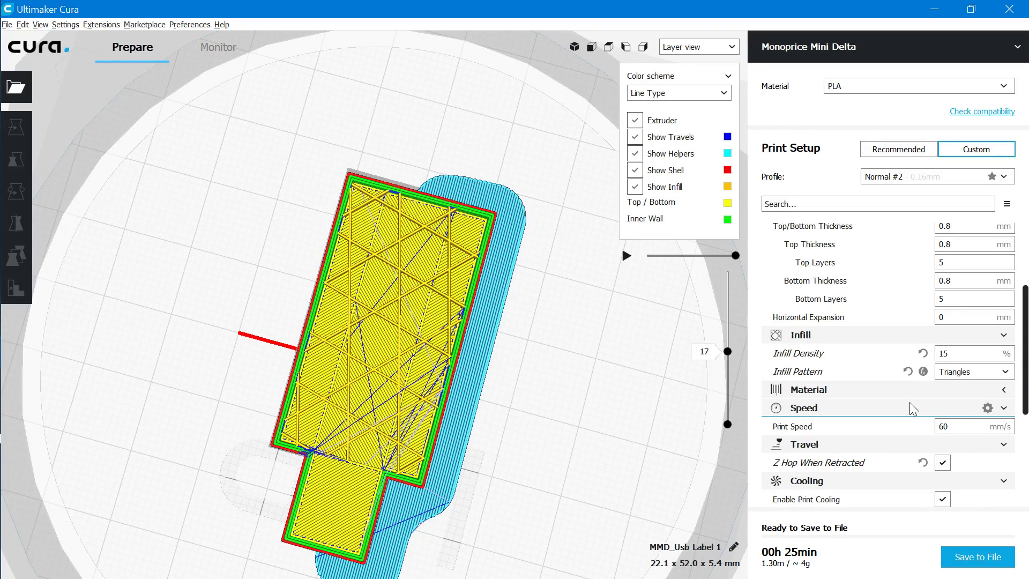
pyautogui.scroll(-3, 912, 409)
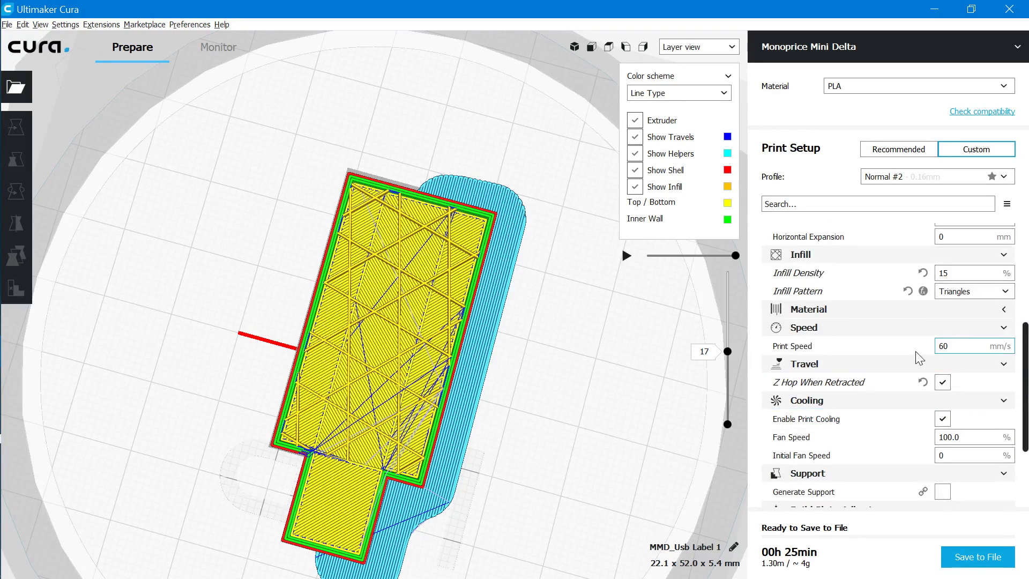
pyautogui.scroll(-4, 914, 386)
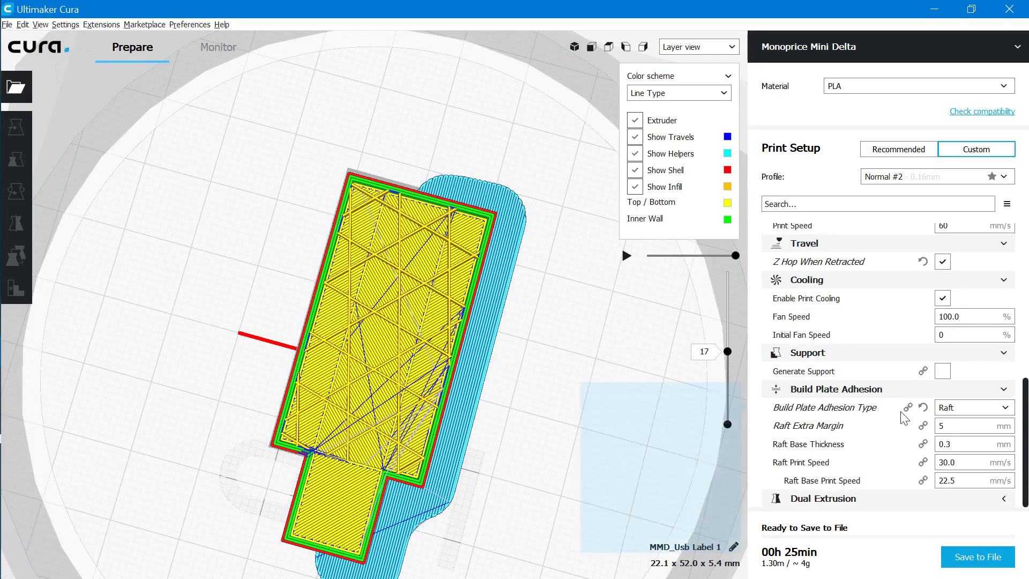
pyautogui.click(959, 407)
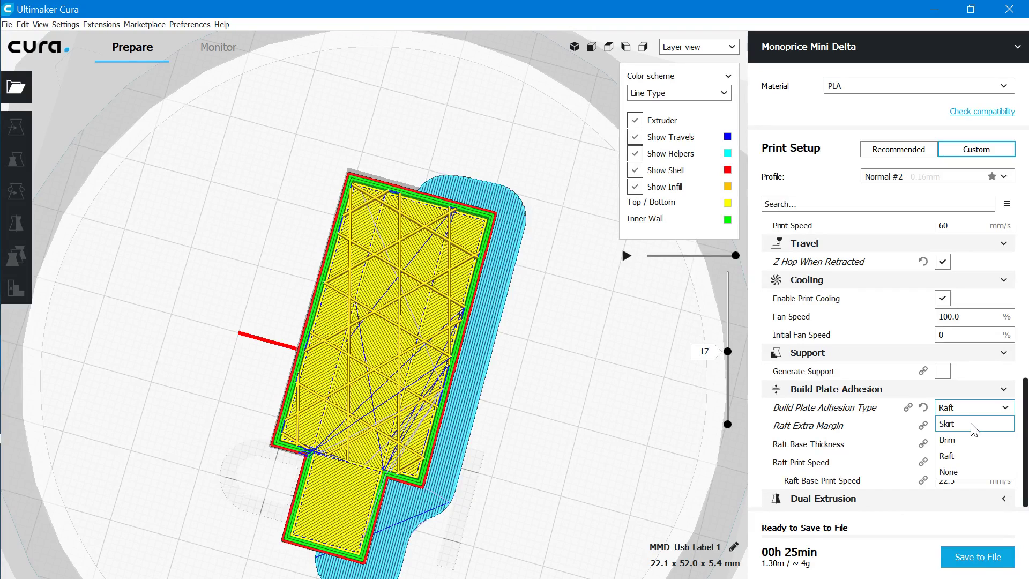
pyautogui.click(974, 425)
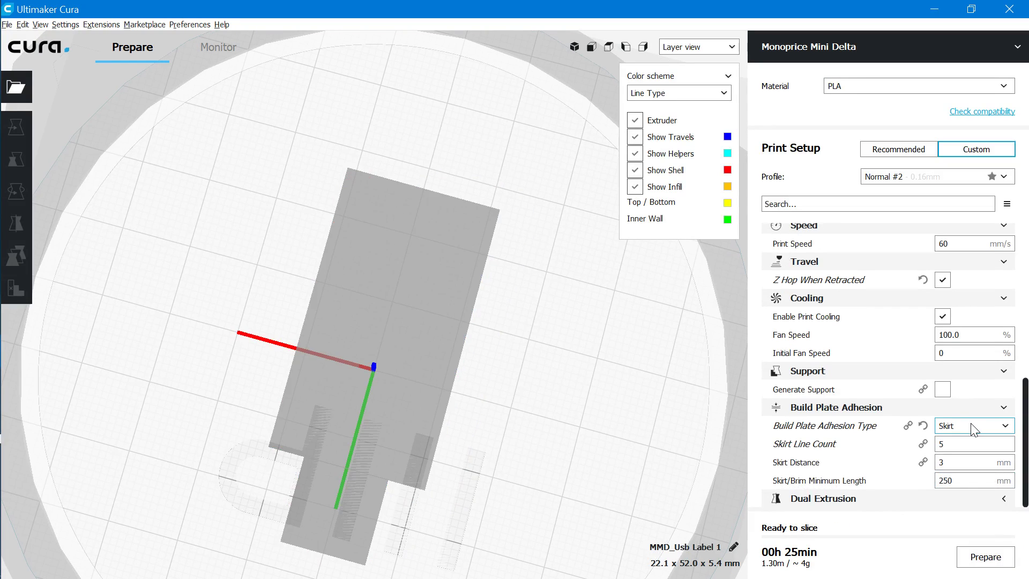
pyautogui.click(976, 557)
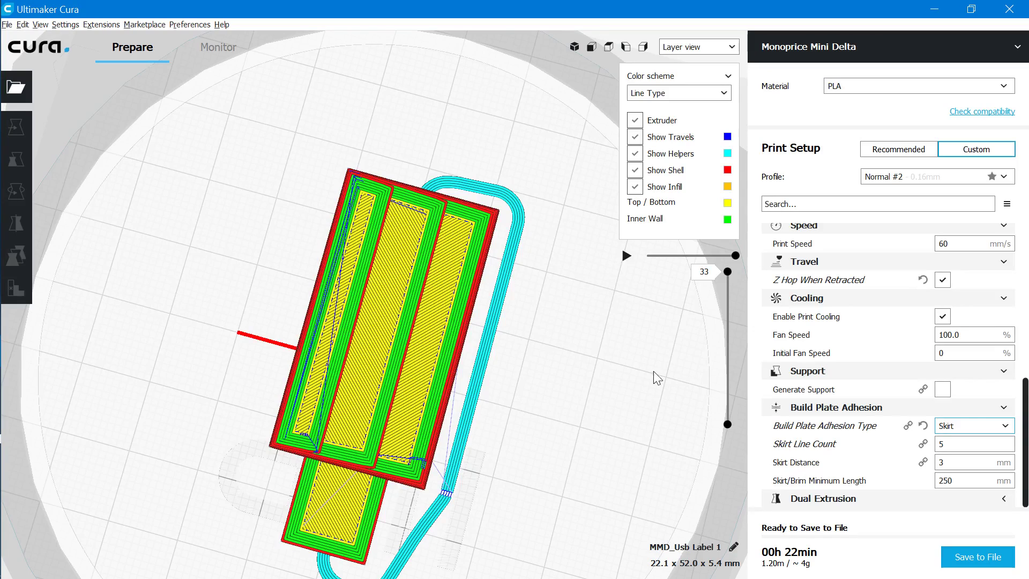
# - Set the build plate adhesion type to None, slice again and inspect the layers from above
pyautogui.click(943, 428)
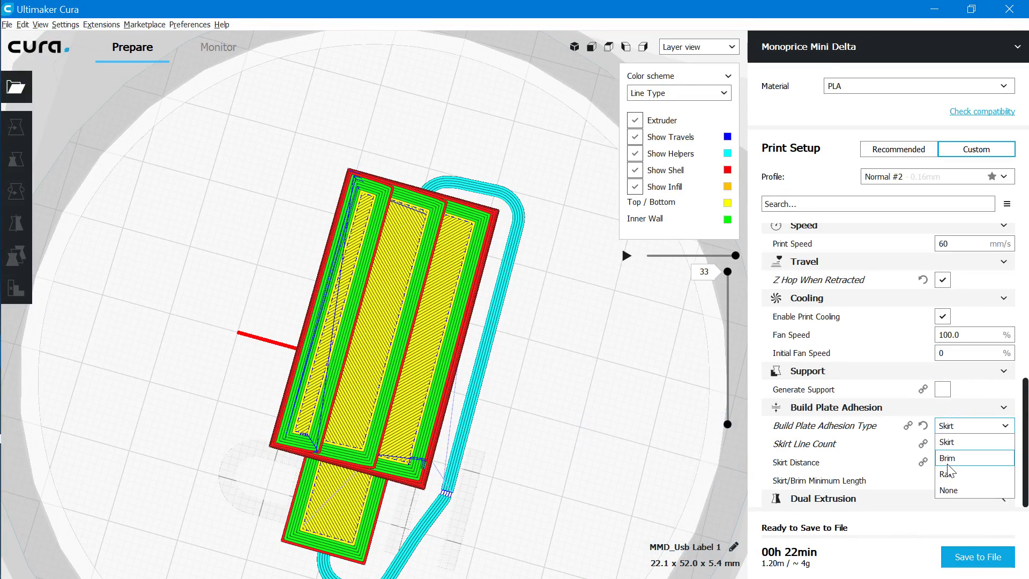
pyautogui.click(949, 490)
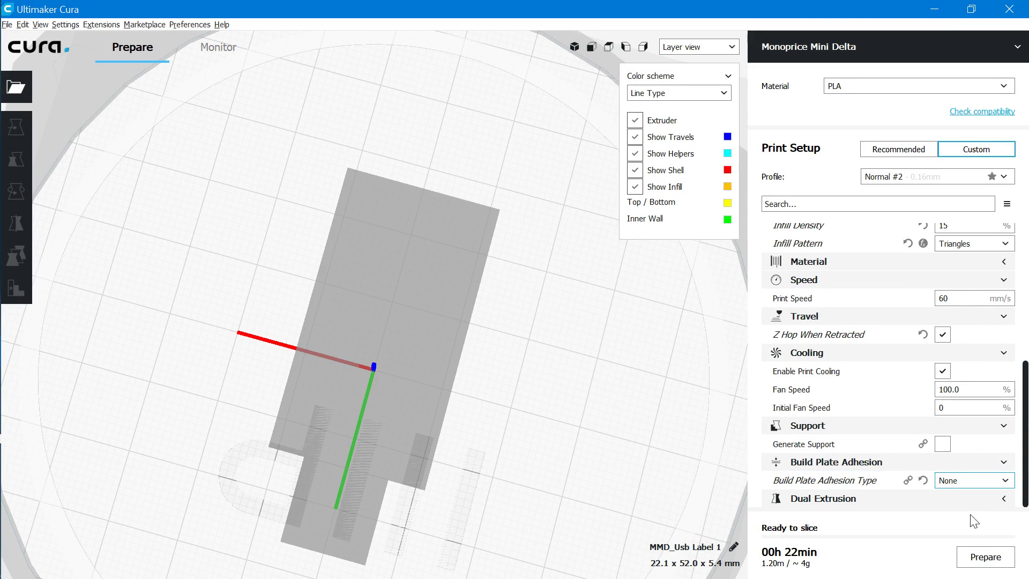
pyautogui.click(971, 557)
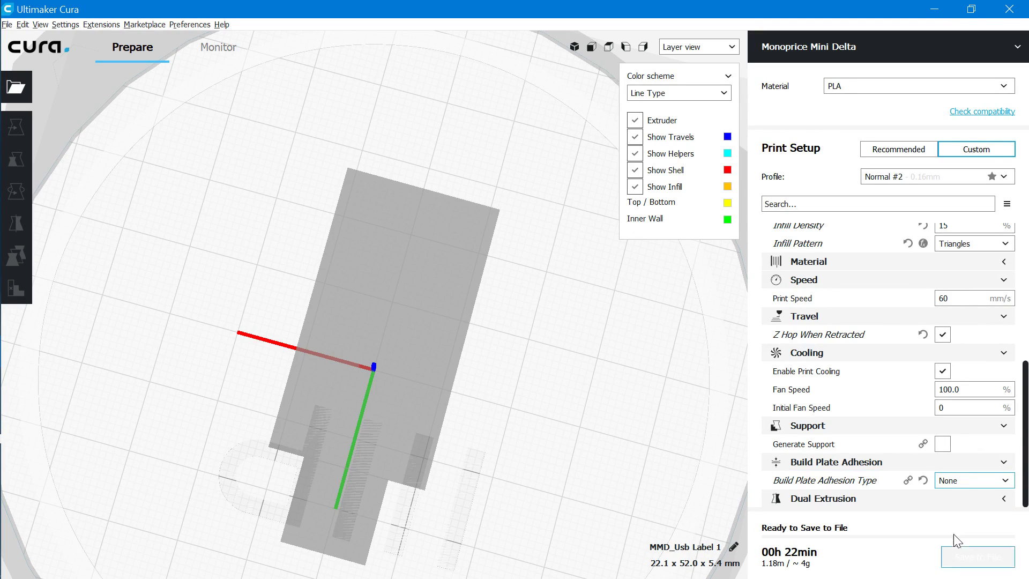
pyautogui.scroll(5, 423, 405)
pyautogui.moveTo(421, 400); pyautogui.dragTo(135, 416, button='right')
pyautogui.moveTo(257, 411); pyautogui.dragTo(462, 374, button='right')
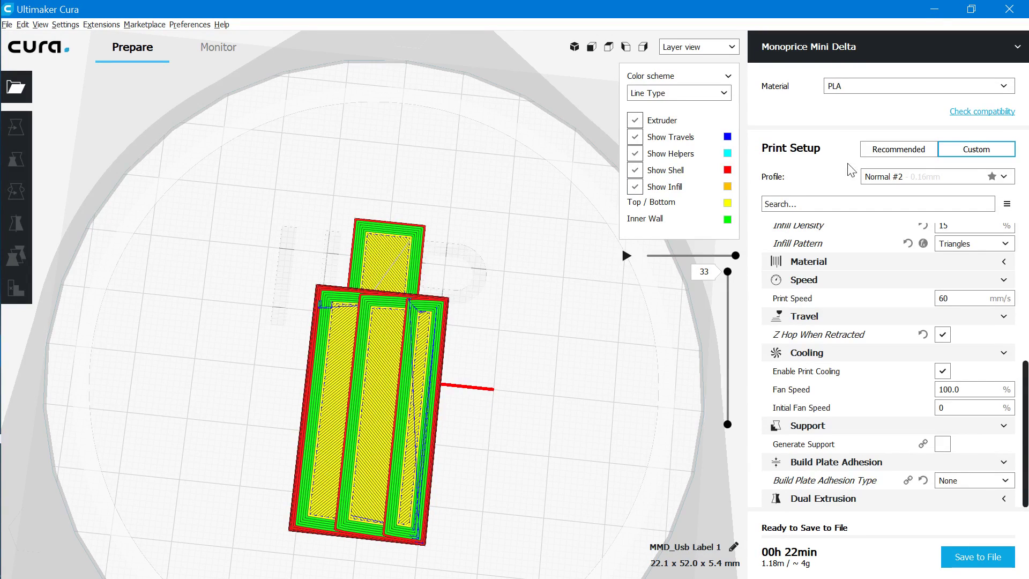
# - Set the infill density to 30% and open the G-code save dialog without saving a file
pyautogui.scroll(3, 929, 273)
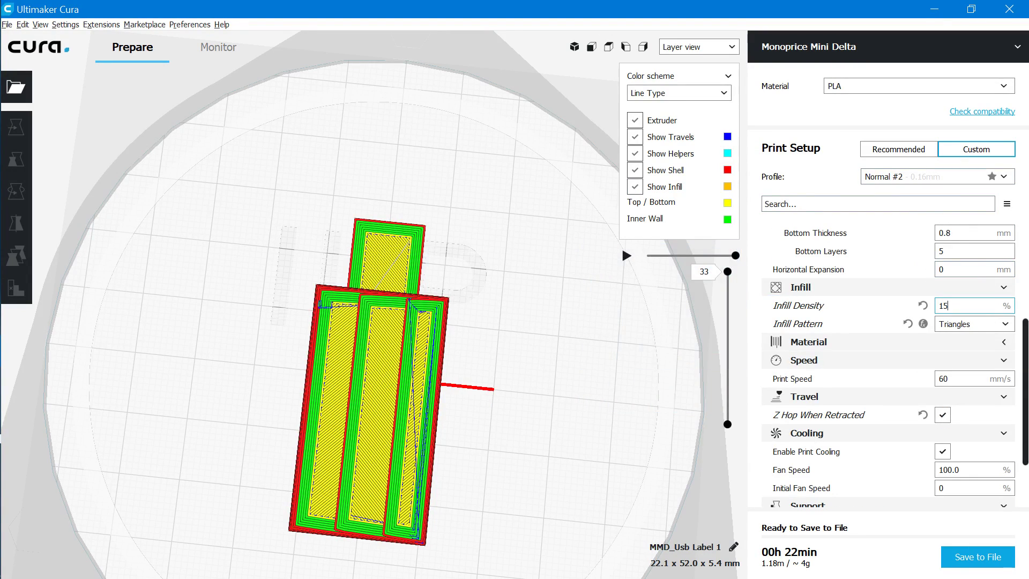
pyautogui.moveTo(946, 305)
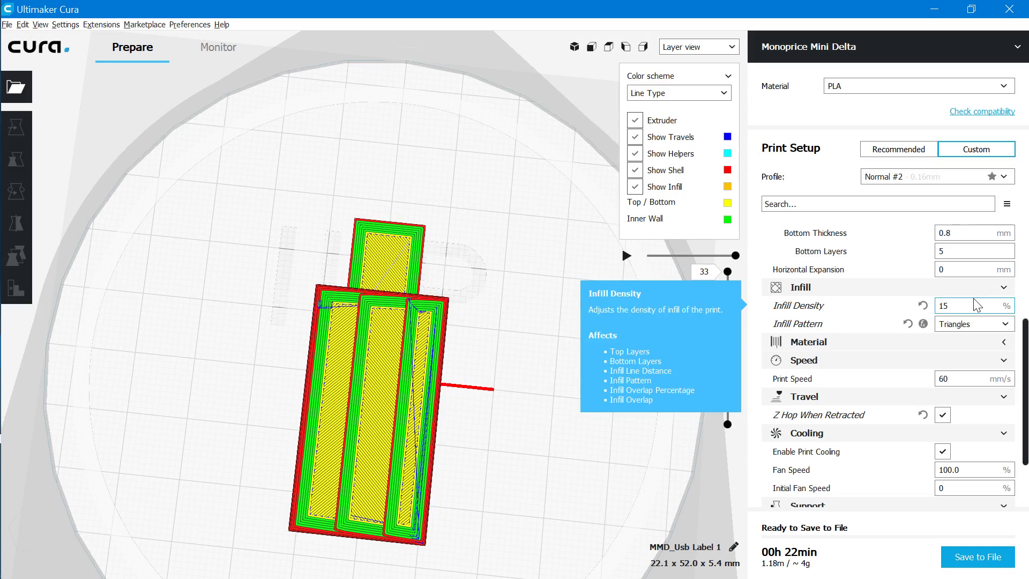
pyautogui.press('BackSpace')
pyautogui.press('BackSpace')
pyautogui.write('30')
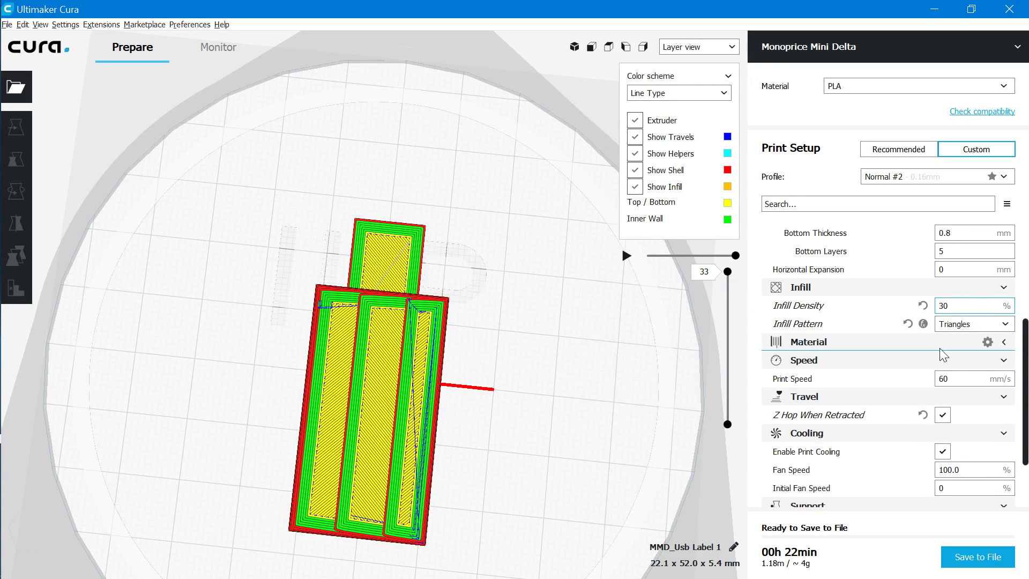
pyautogui.click(992, 562)
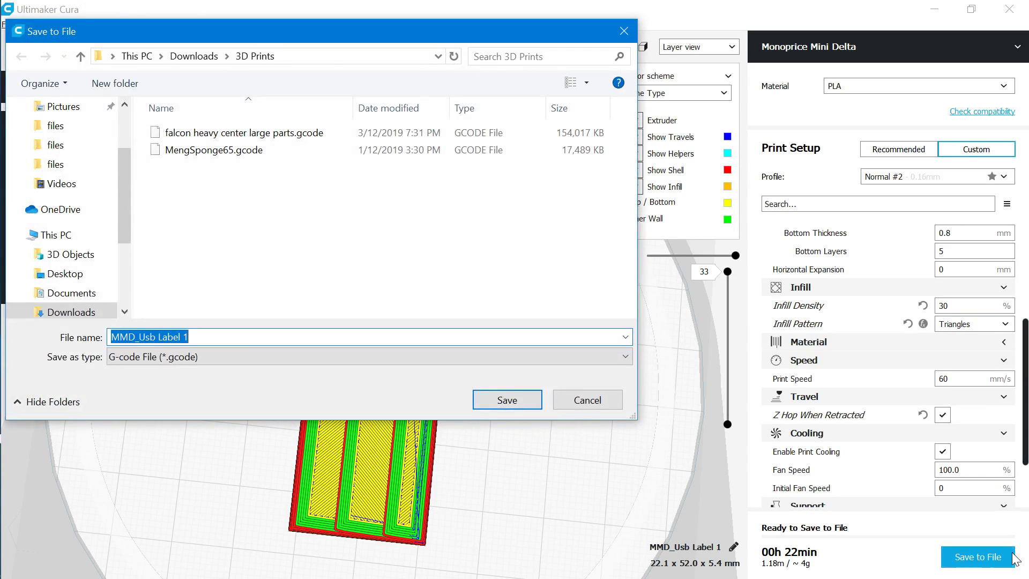
pyautogui.click(613, 403)
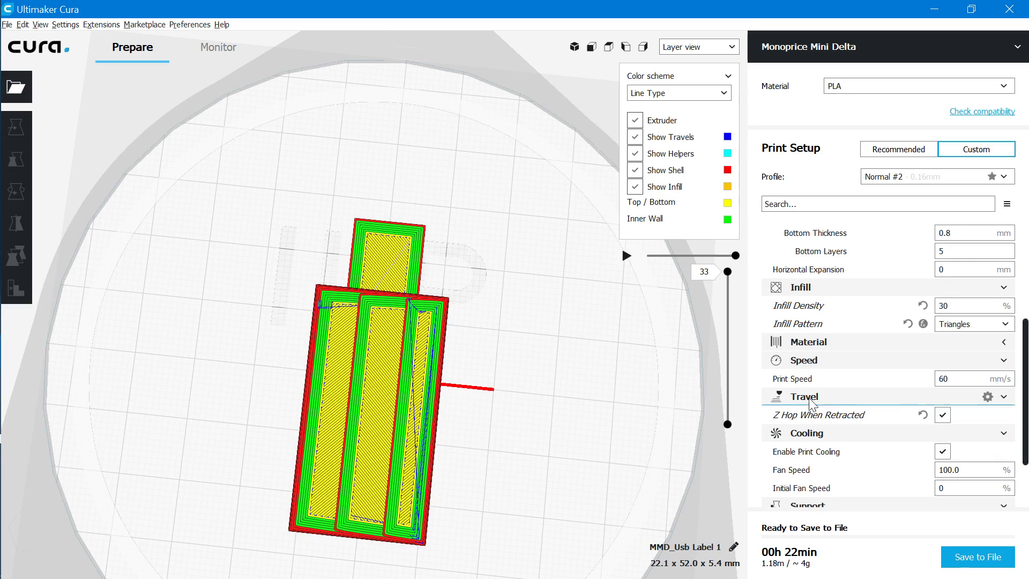
# - Change the infill pattern to Gyroid
pyautogui.scroll(-1, 859, 431)
pyautogui.scroll(4, 862, 437)
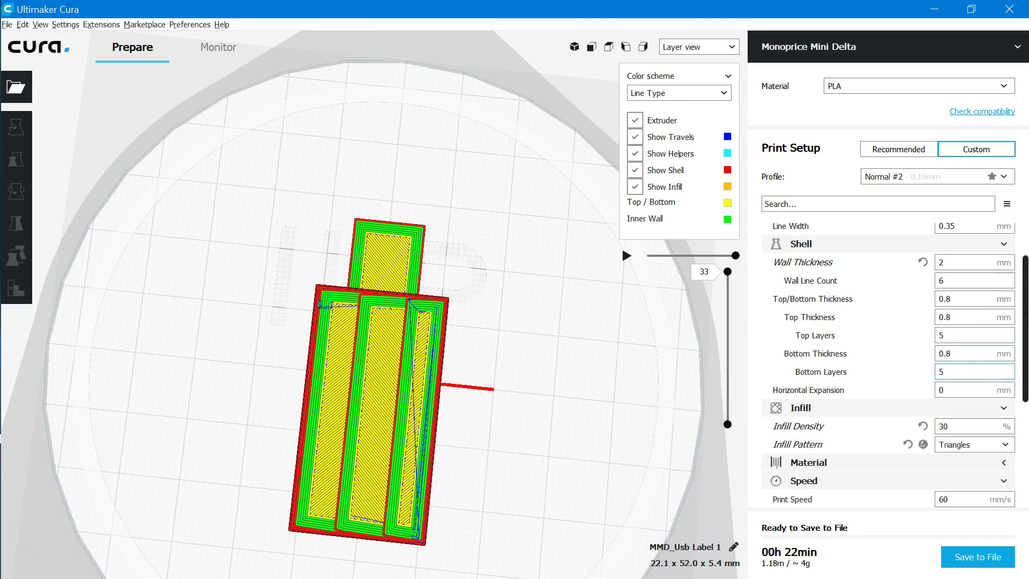
pyautogui.click(971, 444)
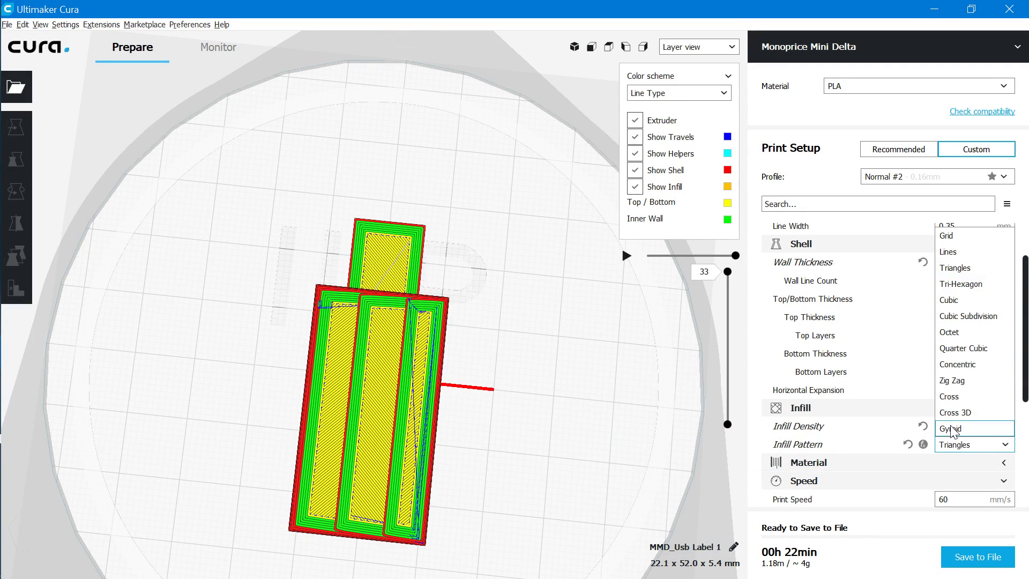
pyautogui.click(955, 429)
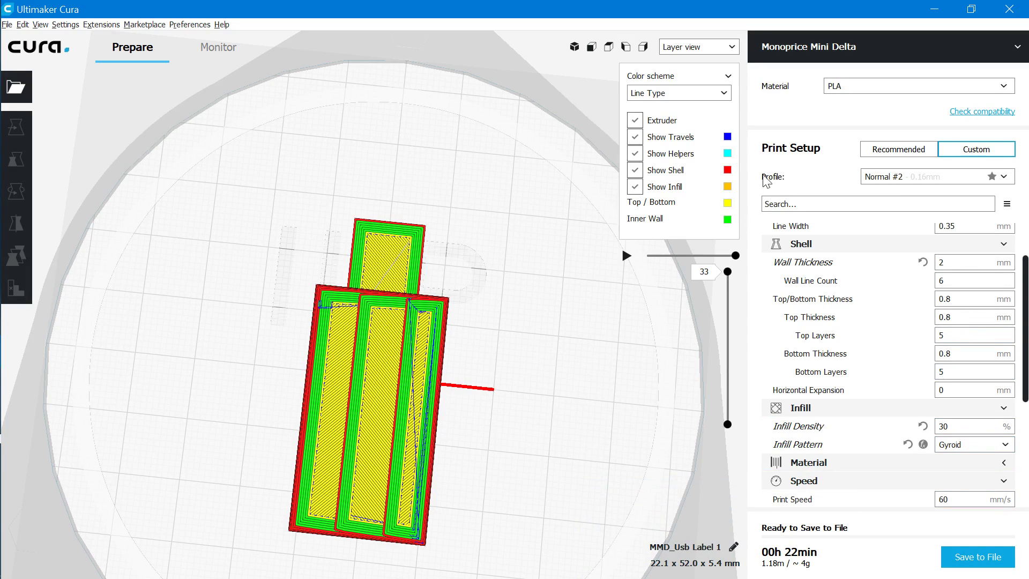
# - Switch the model display to Solid view and review the travel, support and adhesion settings
pyautogui.click(687, 48)
pyautogui.click(696, 61)
pyautogui.moveTo(610, 369); pyautogui.dragTo(663, 524, button='right')
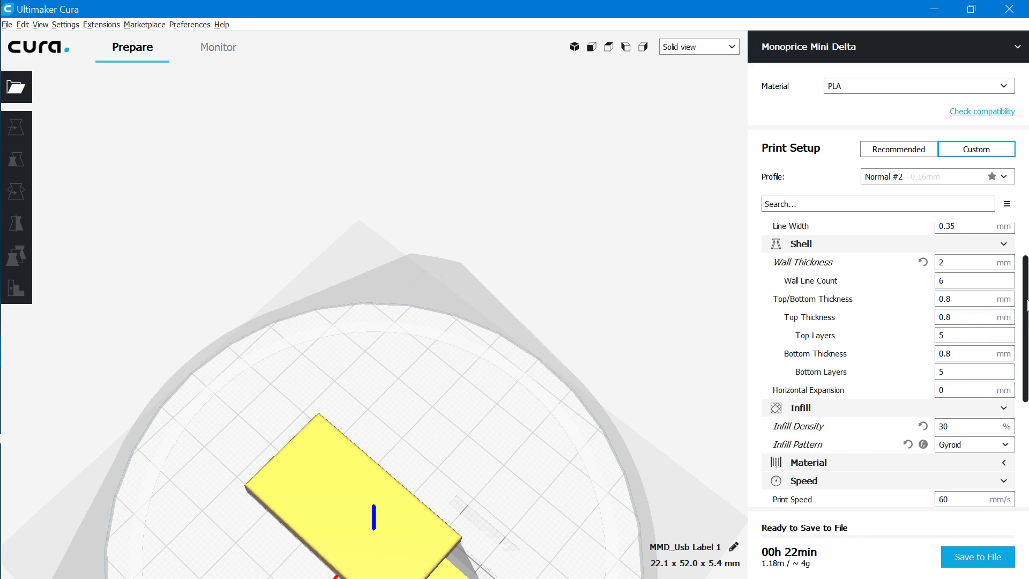
pyautogui.moveTo(1026, 302); pyautogui.dragTo(1026, 458)
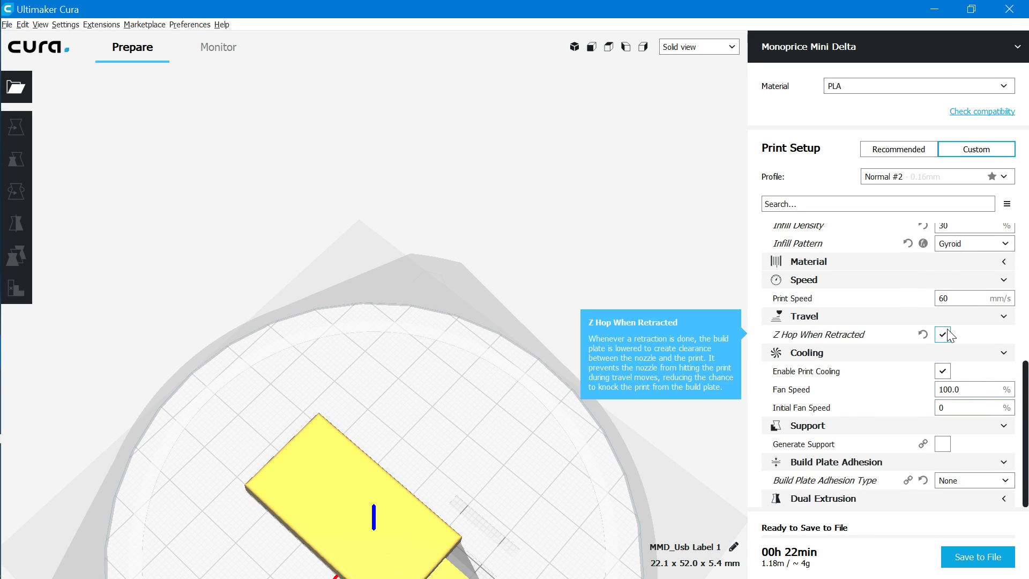
# - Close Cura and reopen the Usb Label 1 model from the recent files in File Explorer
pyautogui.click(1006, 6)
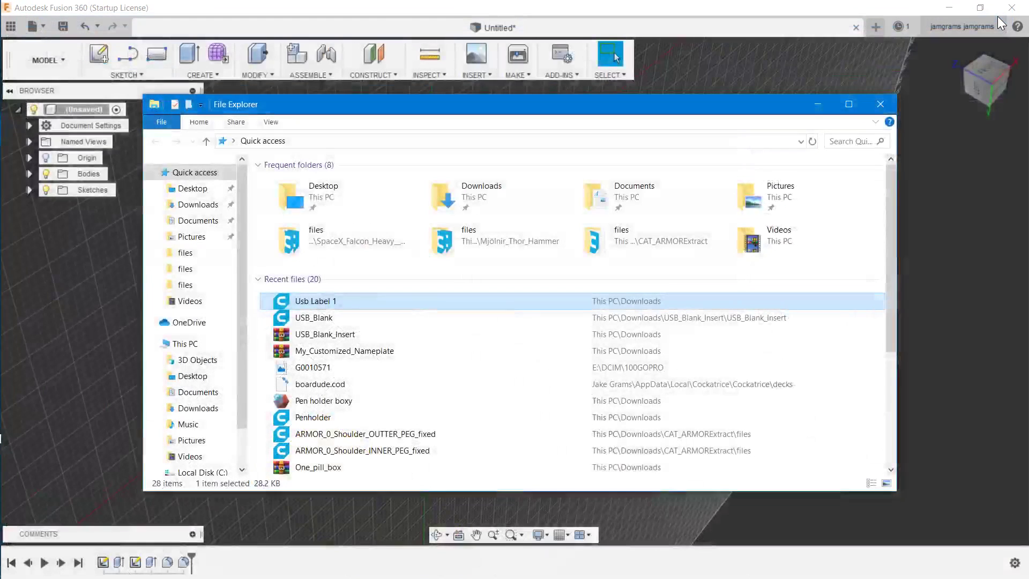
pyautogui.doubleClick(333, 300)
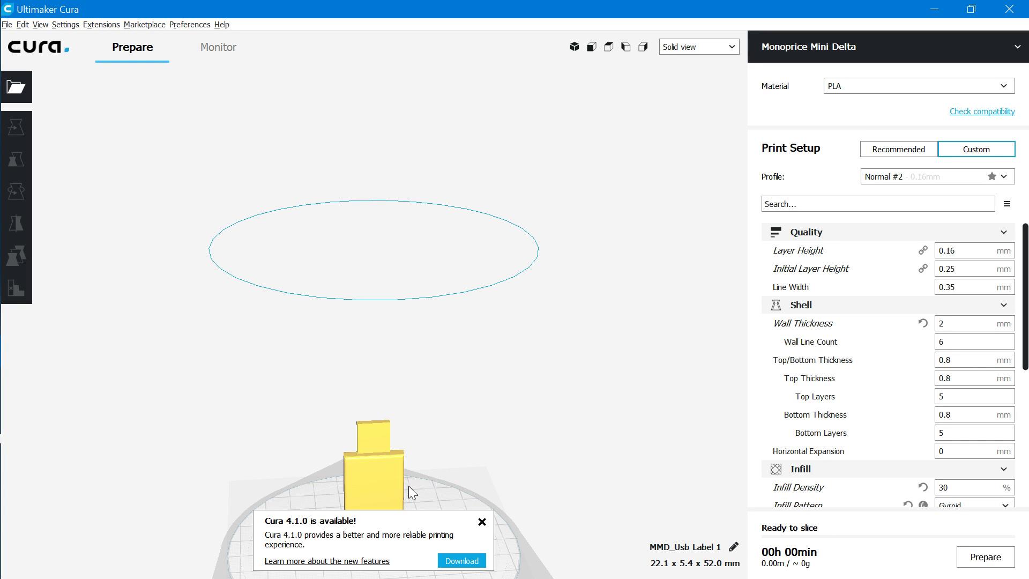
# - Select the label model and arrange all models on the build plate
pyautogui.click(396, 475)
pyautogui.moveTo(586, 502); pyautogui.dragTo(351, 514, button='right')
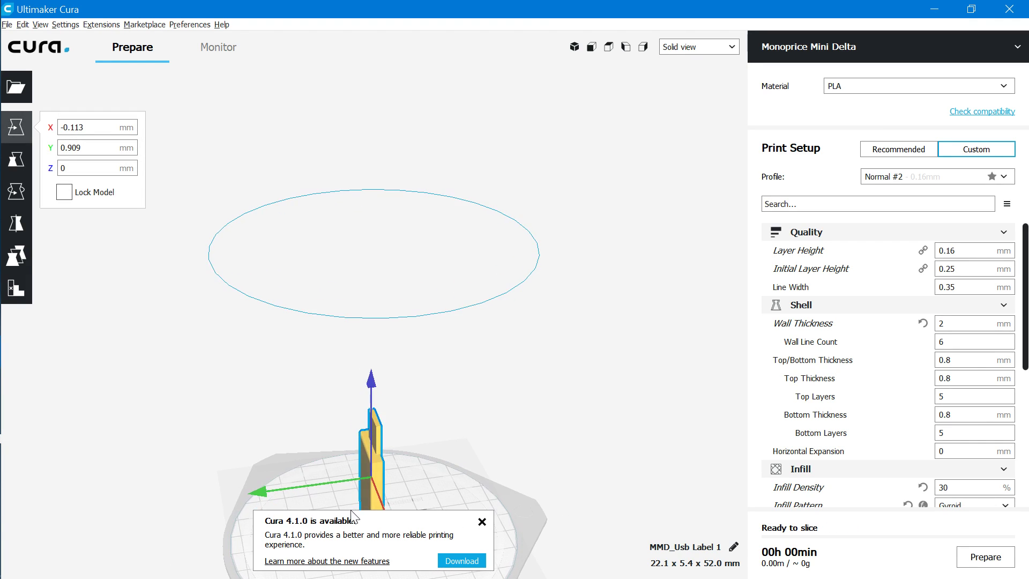
pyautogui.scroll(-3, 352, 515)
pyautogui.rightClick(339, 466)
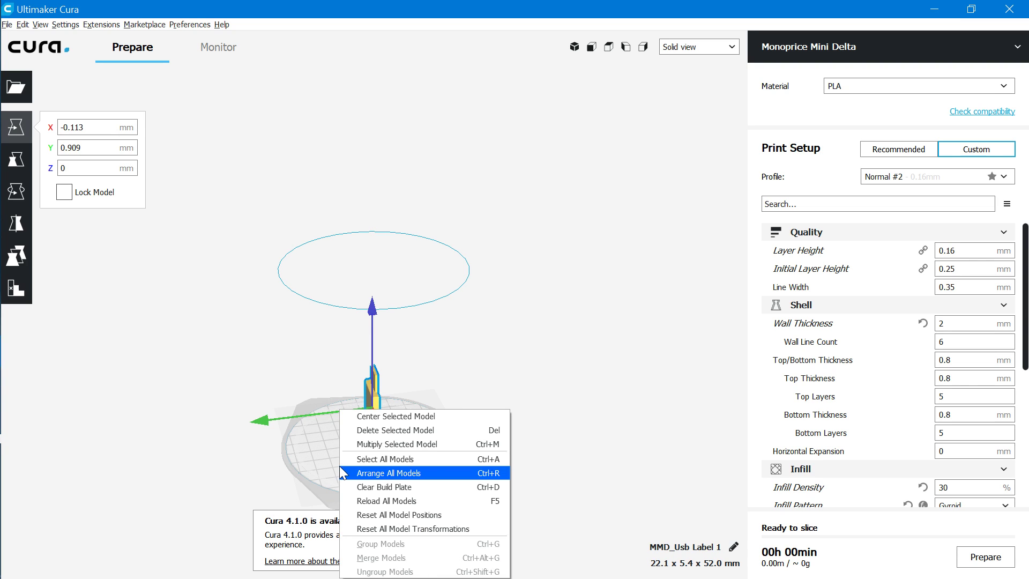
pyautogui.click(376, 474)
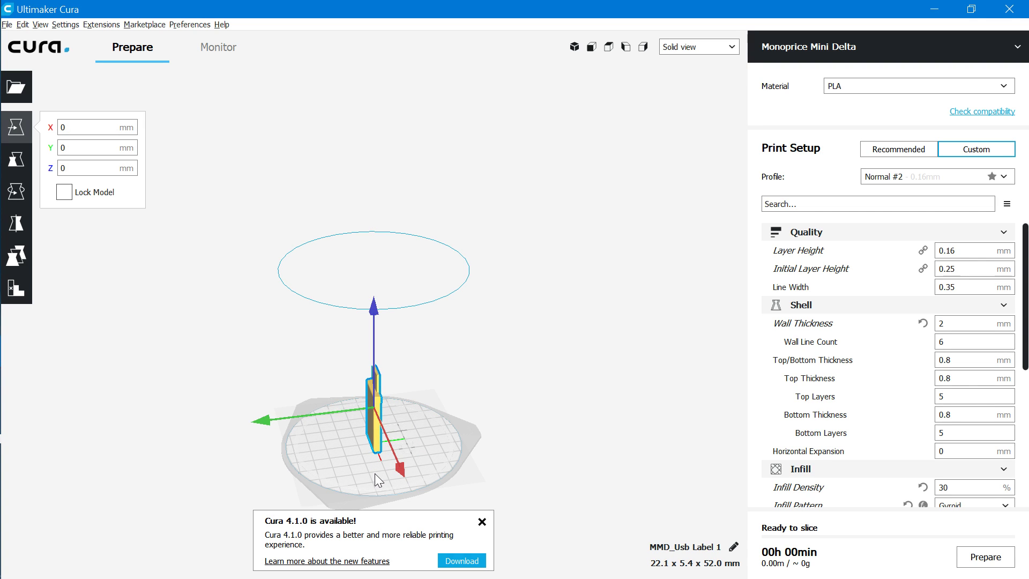
# - Try to lay the upright label model down on the build plate with Lay flat, a rotation reset and manual rotation
pyautogui.click(19, 189)
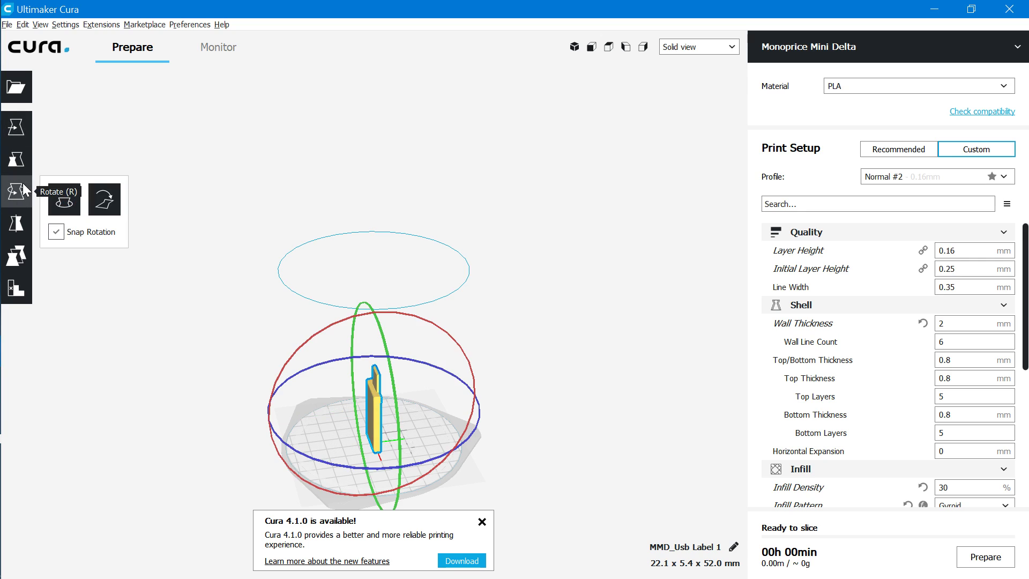
pyautogui.click(111, 207)
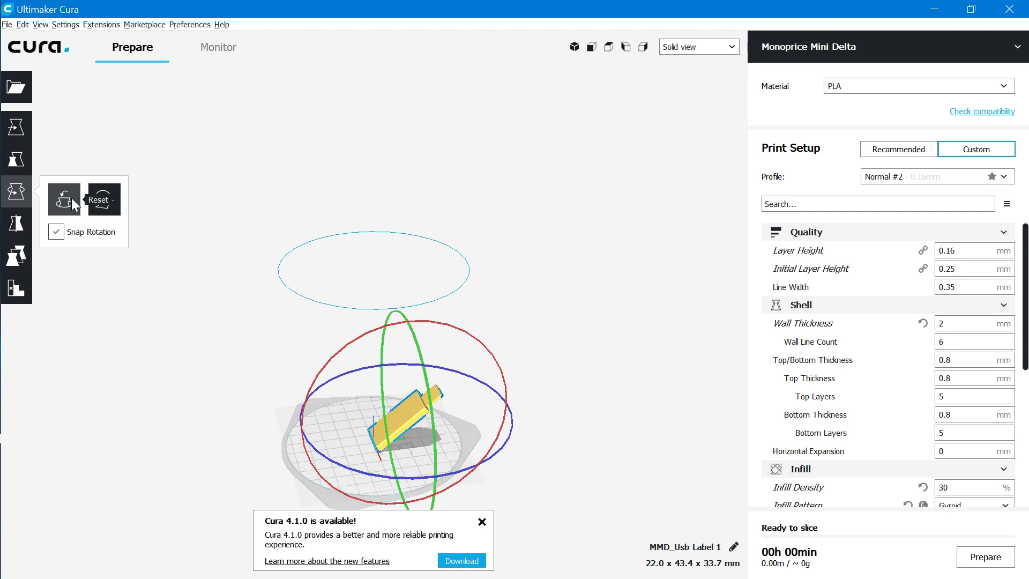
pyautogui.click(71, 199)
pyautogui.click(103, 208)
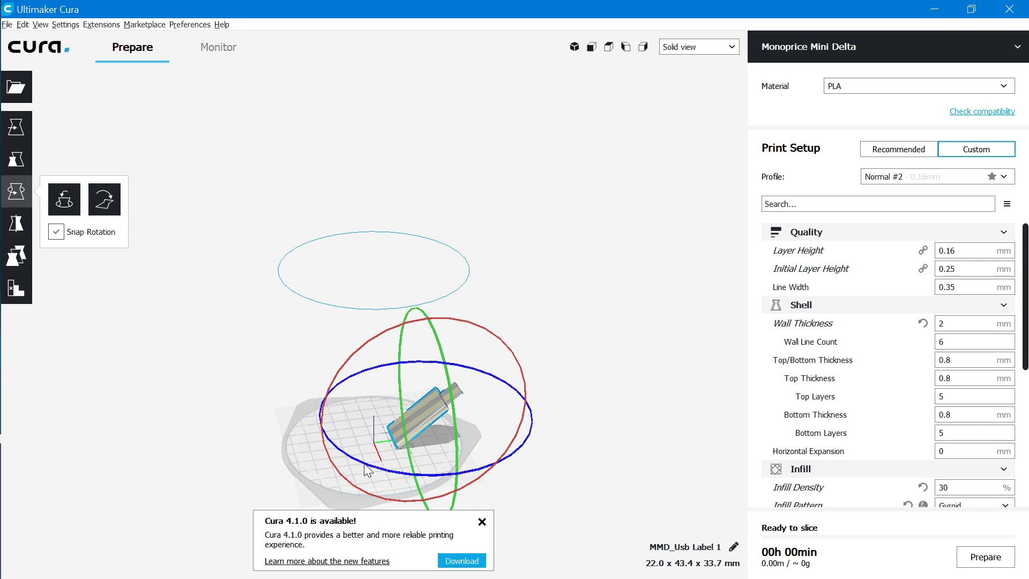
pyautogui.moveTo(519, 362); pyautogui.dragTo(538, 424)
pyautogui.scroll(3, 538, 446)
pyautogui.scroll(-4, 534, 441)
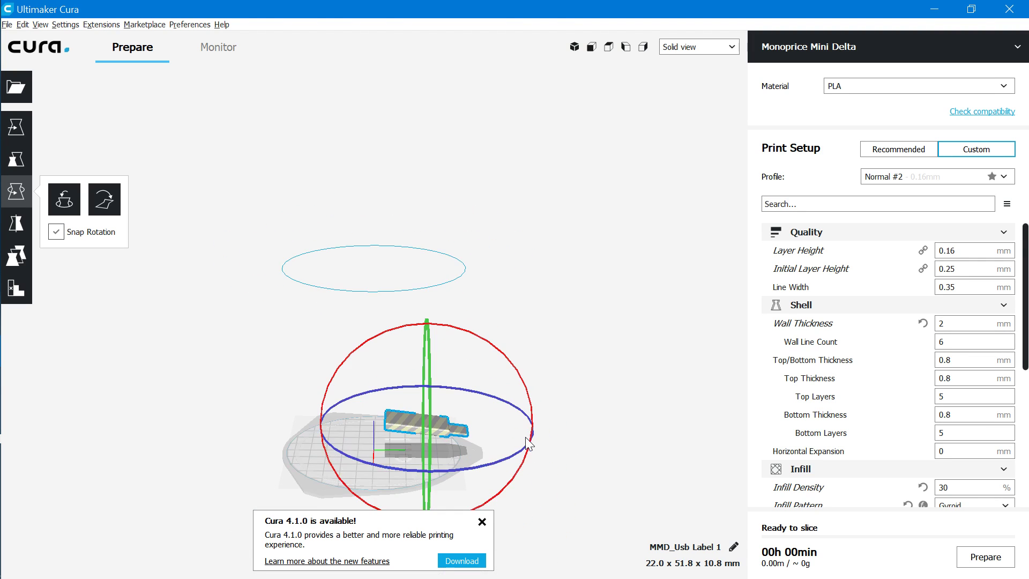
pyautogui.moveTo(526, 438)
pyautogui.mouseDown(button='right')
pyautogui.moveTo(520, 410)
pyautogui.moveTo(527, 421)
pyautogui.mouseUp(button='right')
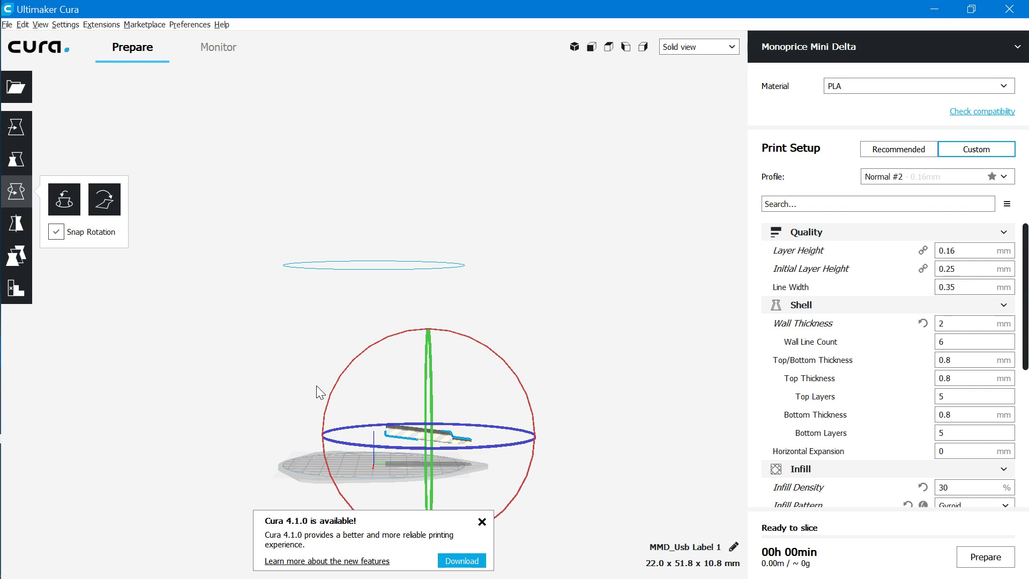
pyautogui.moveTo(351, 358); pyautogui.dragTo(349, 372)
# - Load another copy of the Usb Label 1 model from the Downloads folder onto the build plate
pyautogui.click(16, 87)
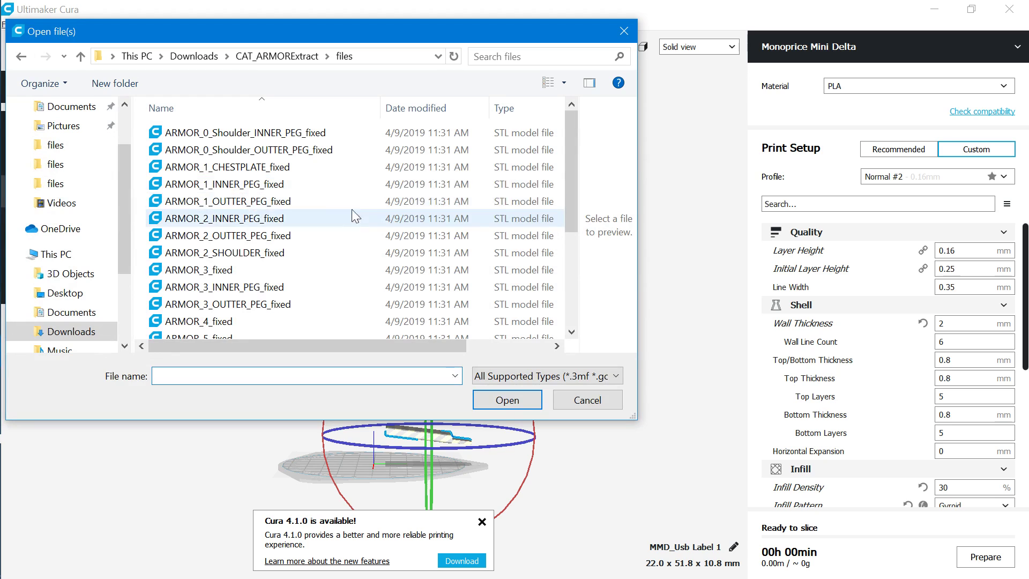
pyautogui.click(81, 56)
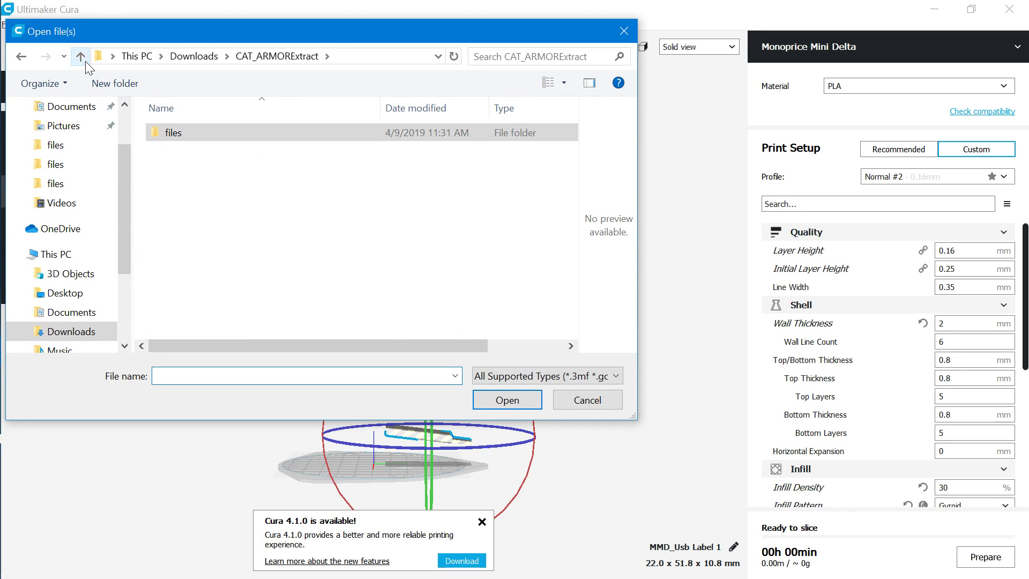
pyautogui.click(80, 57)
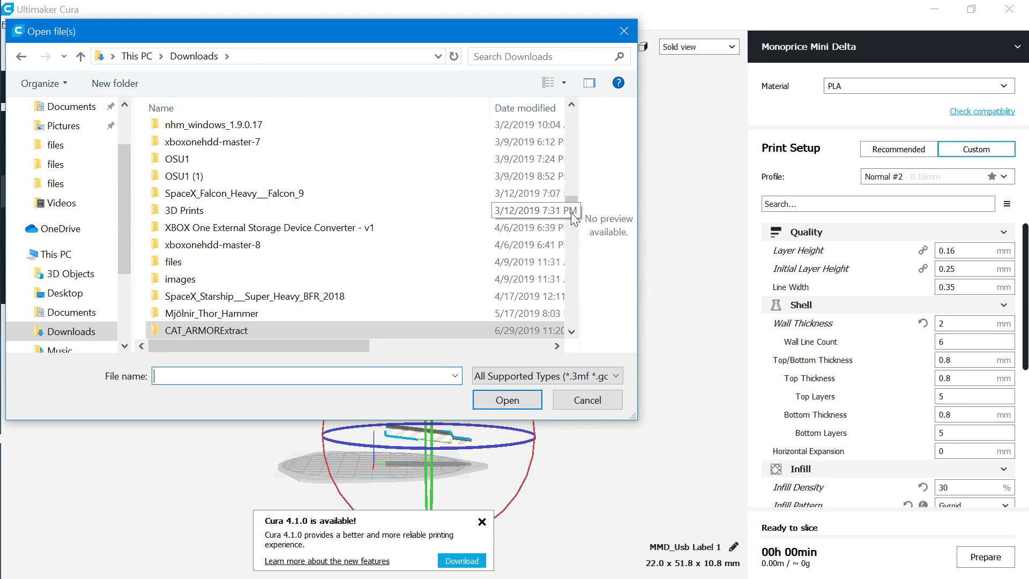
pyautogui.scroll(-2, 574, 215)
pyautogui.moveTo(574, 215); pyautogui.dragTo(565, 334)
pyautogui.click(432, 314)
pyautogui.click(433, 330)
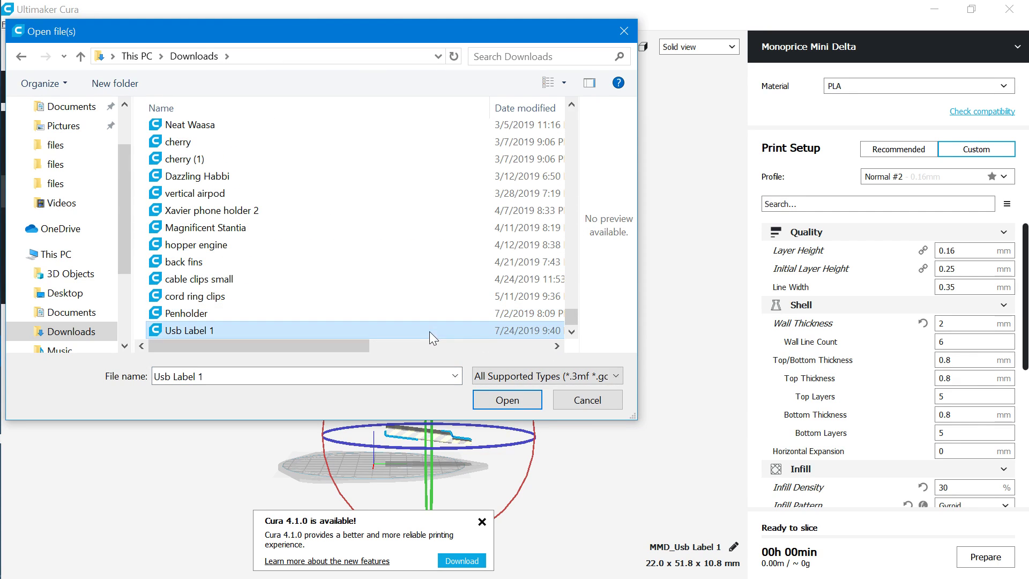
pyautogui.click(491, 399)
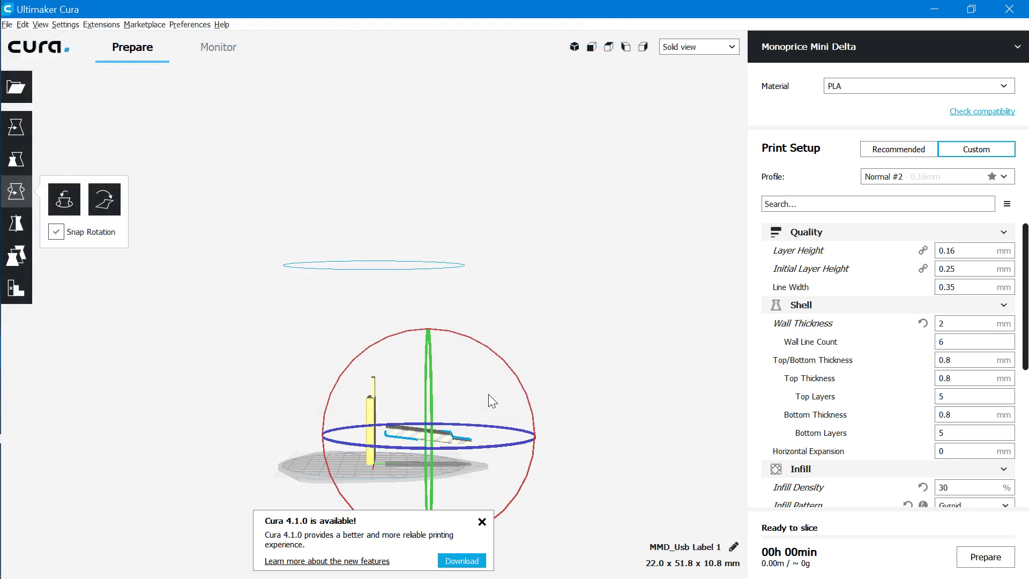
# - Delete the tilted copy of the label and select the newly loaded upright model
pyautogui.rightClick(437, 433)
pyautogui.click(445, 427)
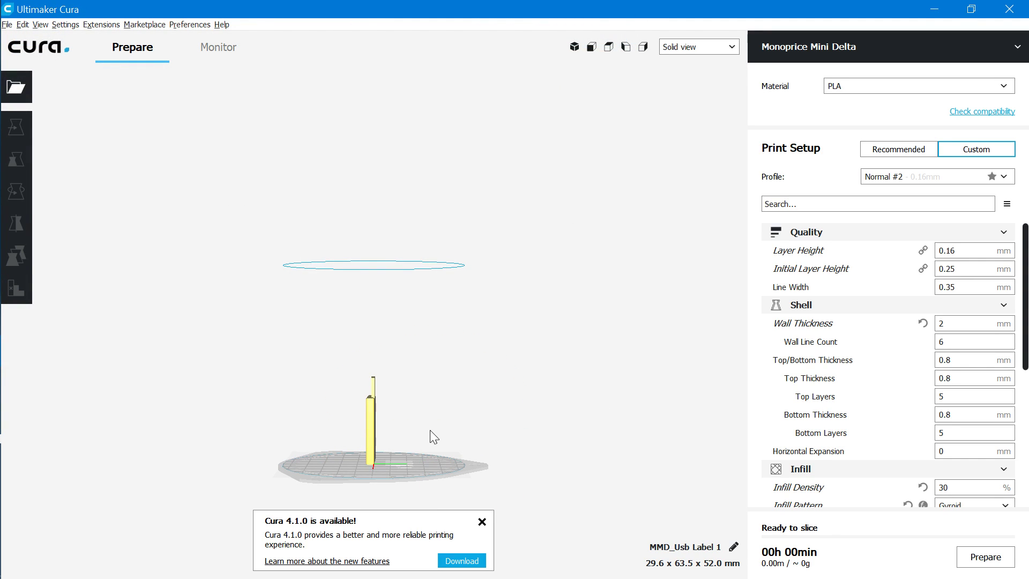
pyautogui.click(371, 423)
pyautogui.moveTo(416, 460); pyautogui.dragTo(533, 477, button='right')
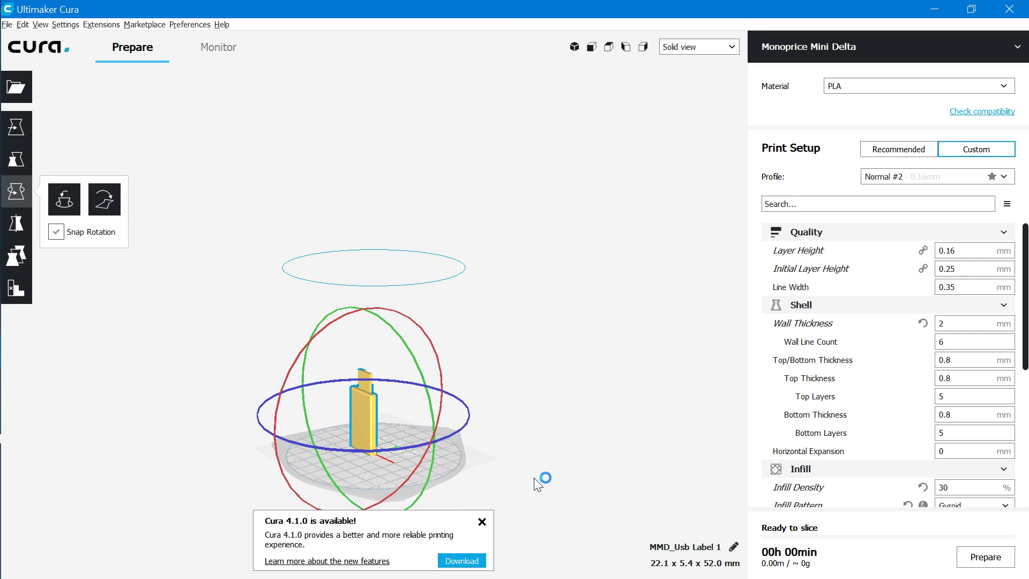